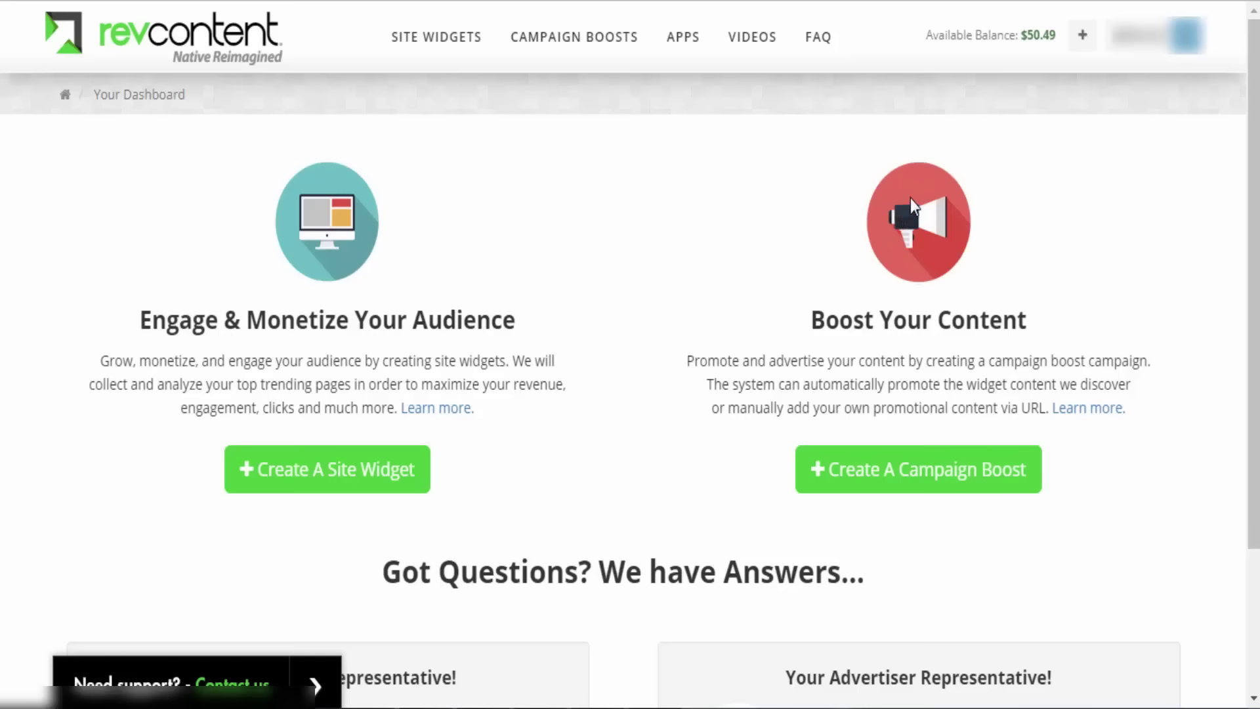
# Step: Start creating a new campaign boost from the Campaign Boosts overview
pyautogui.click(576, 54)
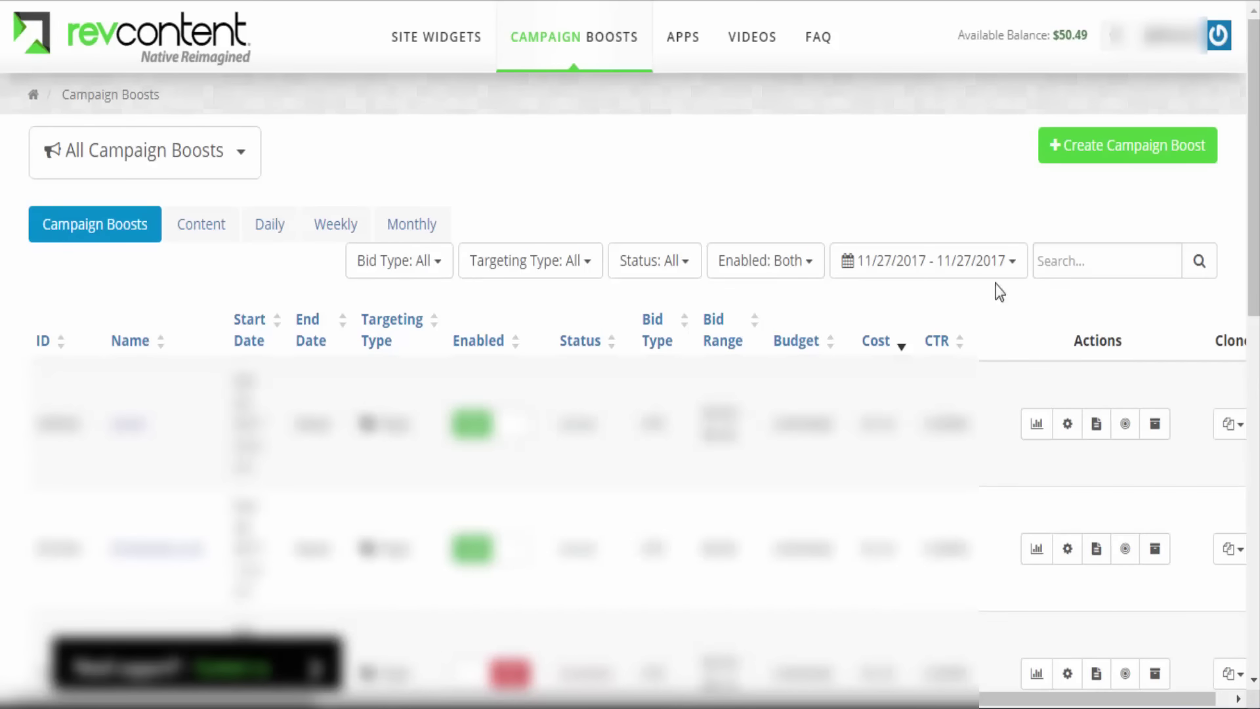
pyautogui.click(1108, 160)
pyautogui.scroll(-10, 1015, 160)
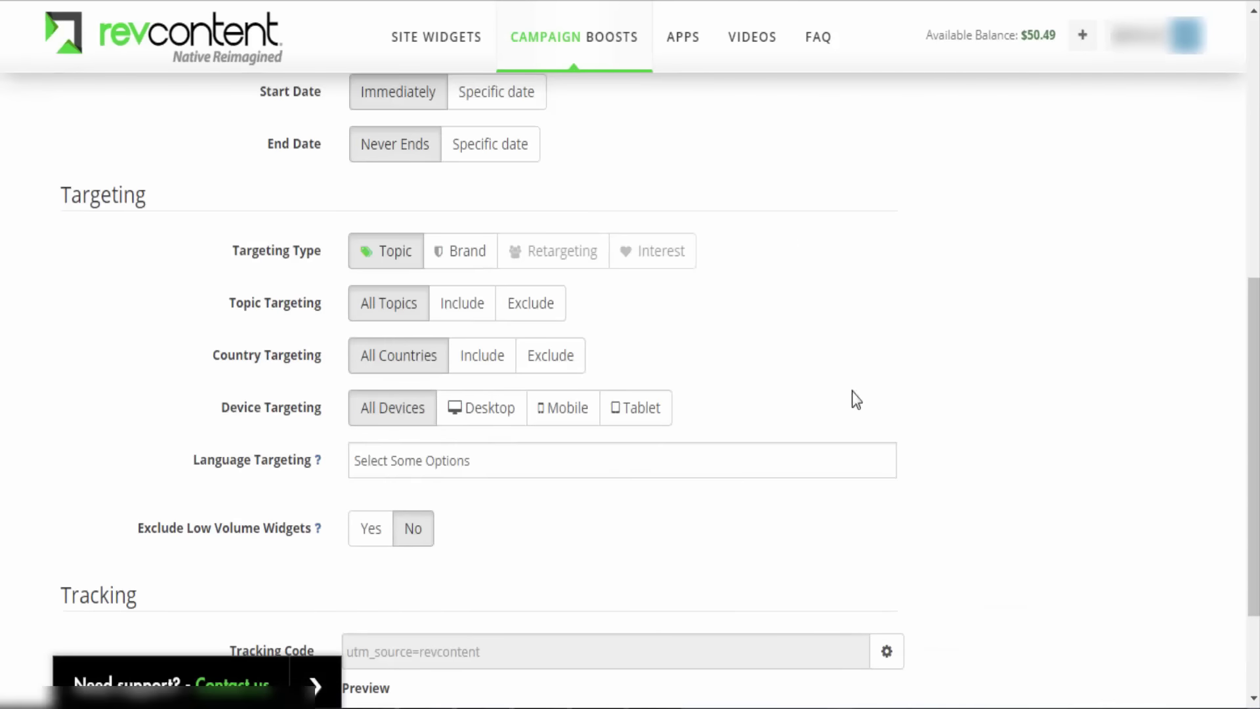
# Step: Name the new campaign boost Green Juice in its basic info
pyautogui.scroll(10, 777, 273)
pyautogui.click(412, 260)
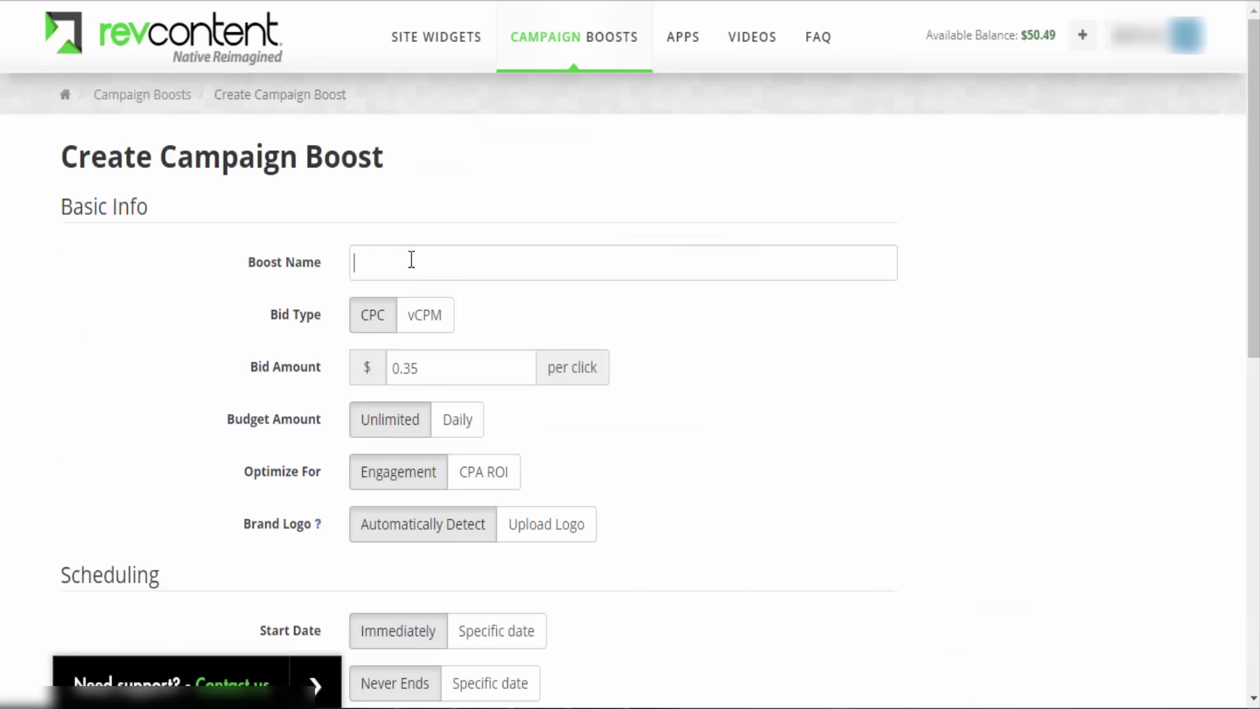
pyautogui.moveTo(255, 261); pyautogui.dragTo(332, 267)
pyautogui.click(372, 256)
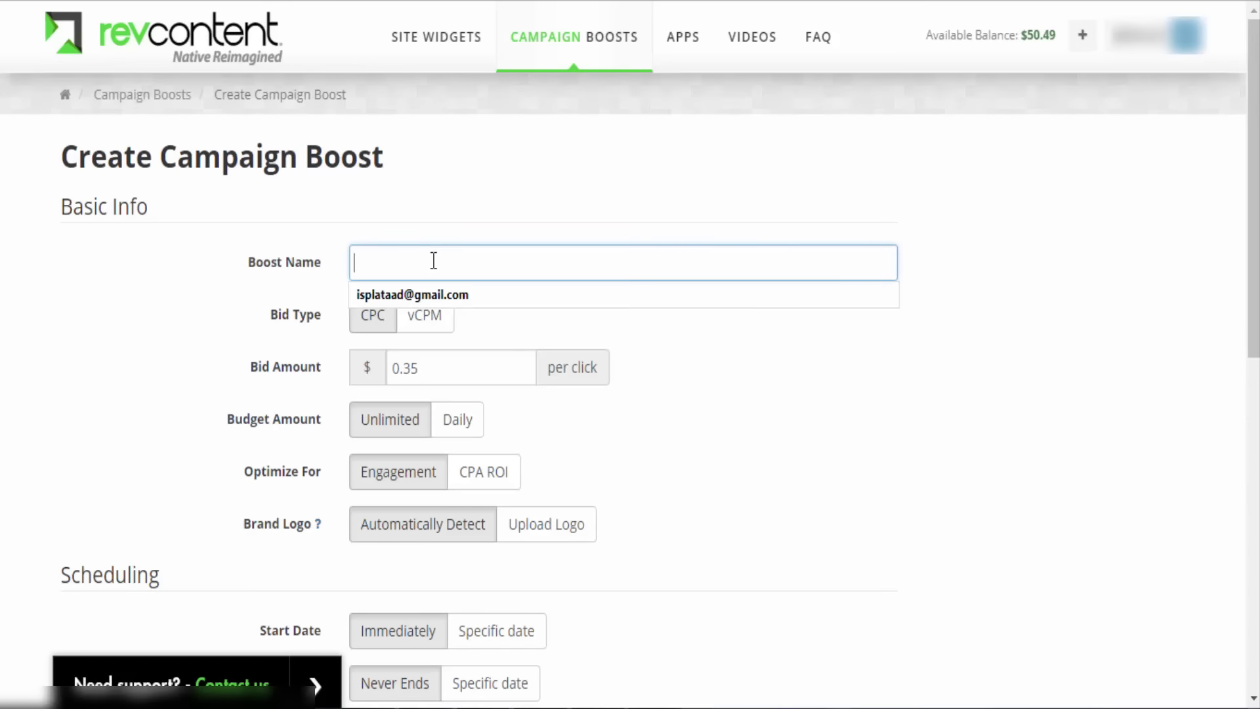
pyautogui.click(371, 250)
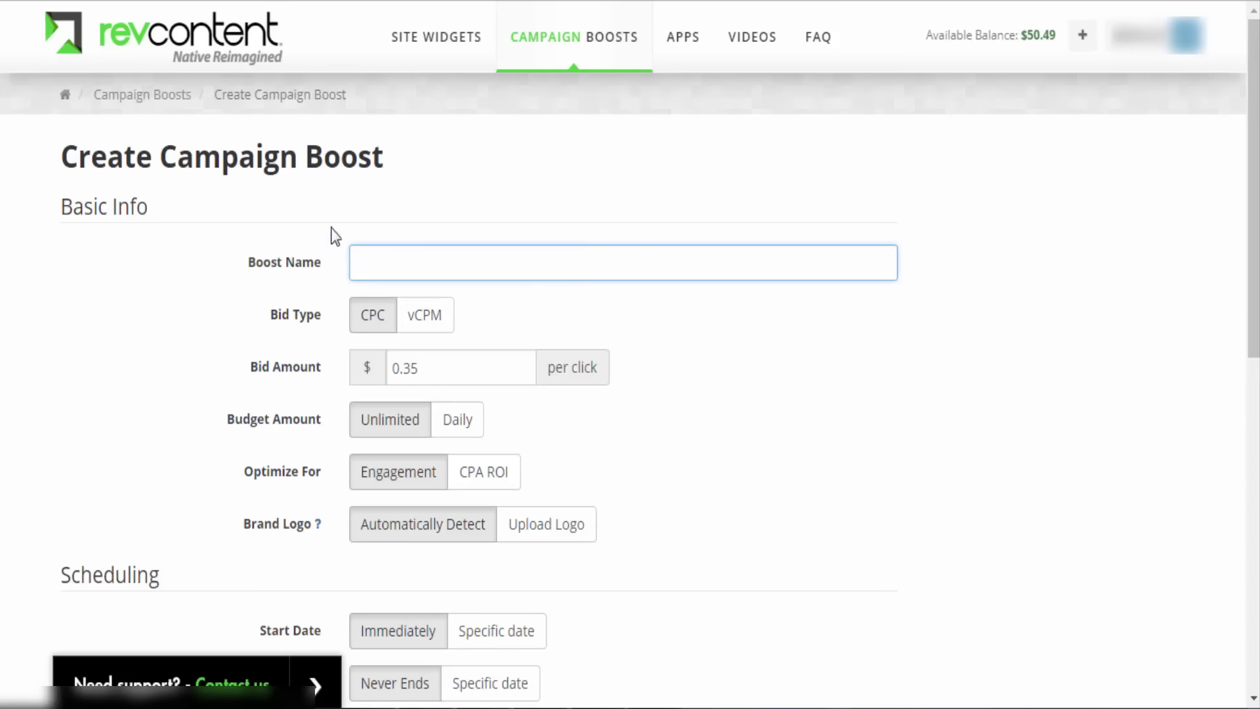
pyautogui.write('Green Juc')
pyautogui.write('ie')
pyautogui.write('ice')
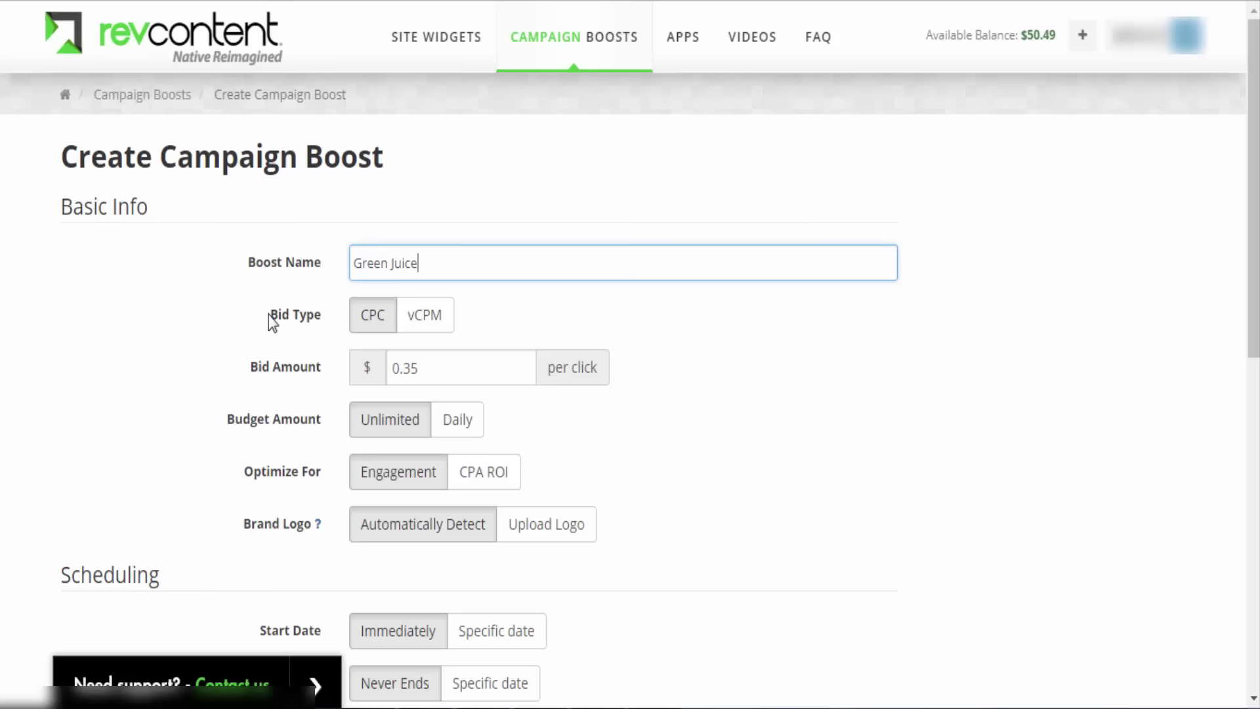
# Step: Review the CPC bid type and try a bid amount of $0.05 per click
pyautogui.moveTo(270, 320); pyautogui.dragTo(318, 330)
pyautogui.click(321, 336)
pyautogui.moveTo(366, 323)
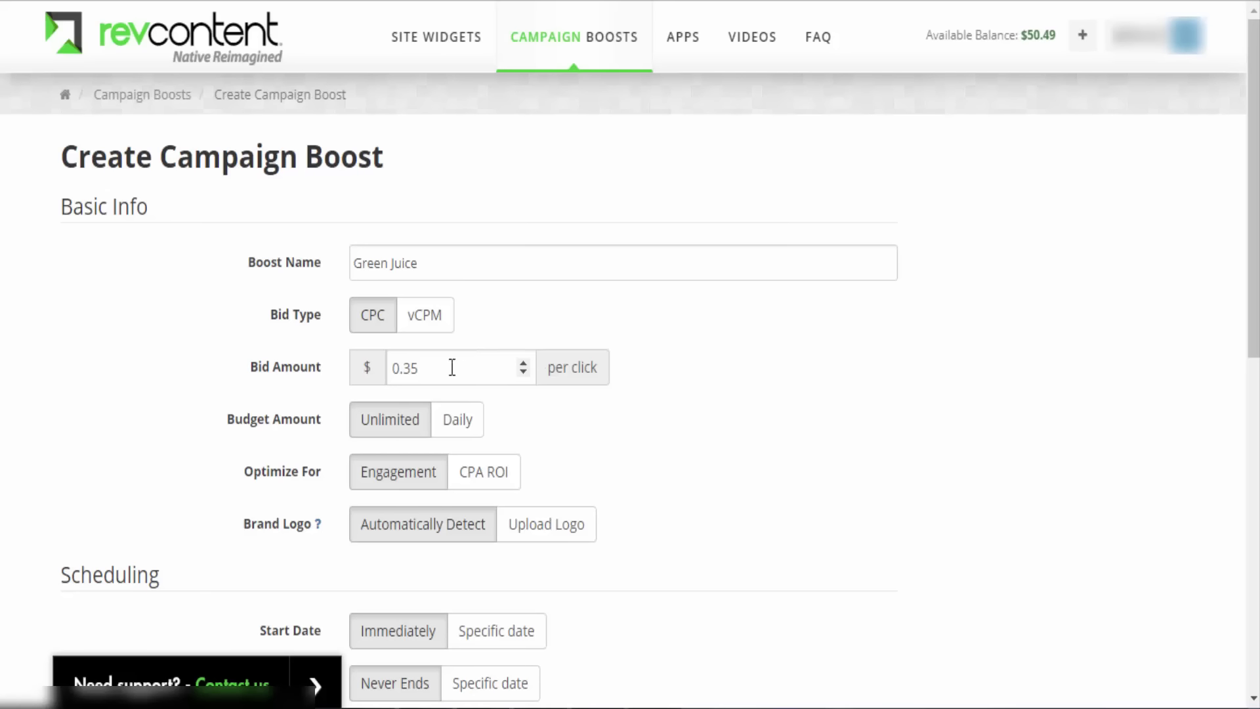
pyautogui.moveTo(420, 367)
pyautogui.mouseDown()
pyautogui.moveTo(406, 375)
pyautogui.moveTo(420, 374)
pyautogui.mouseUp()
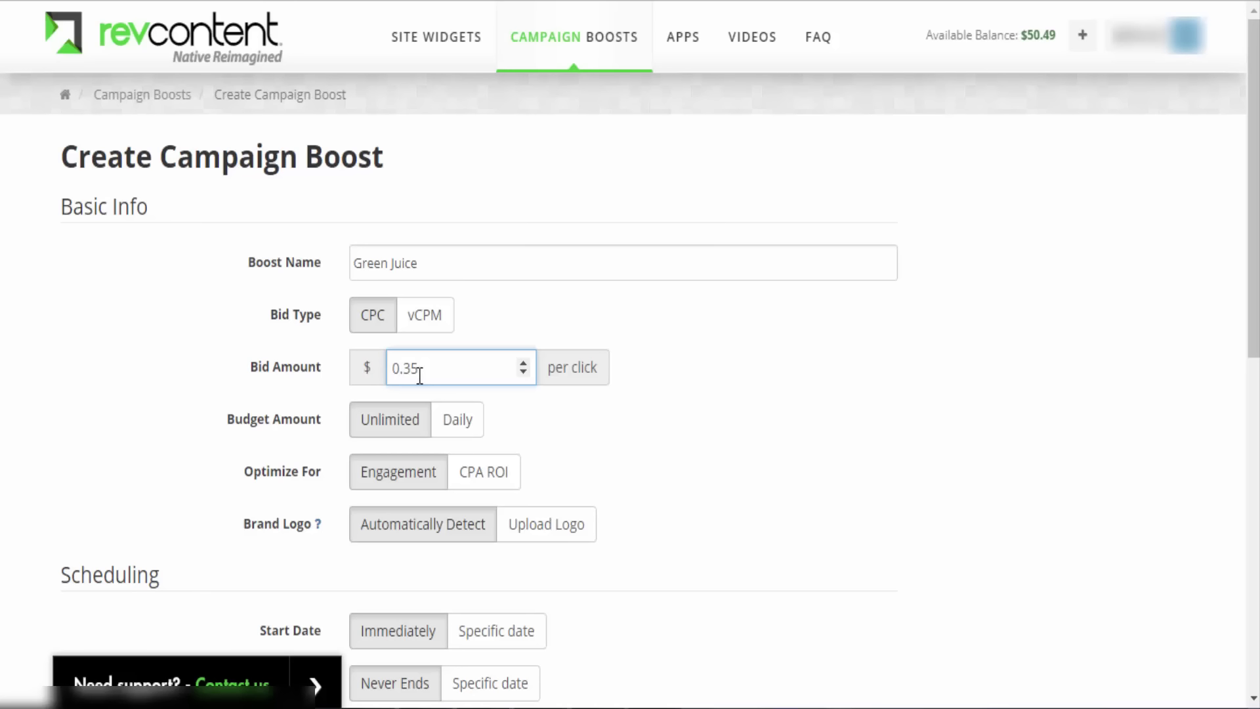
pyautogui.press('BackSpace')
pyautogui.write('05')
pyautogui.moveTo(422, 323)
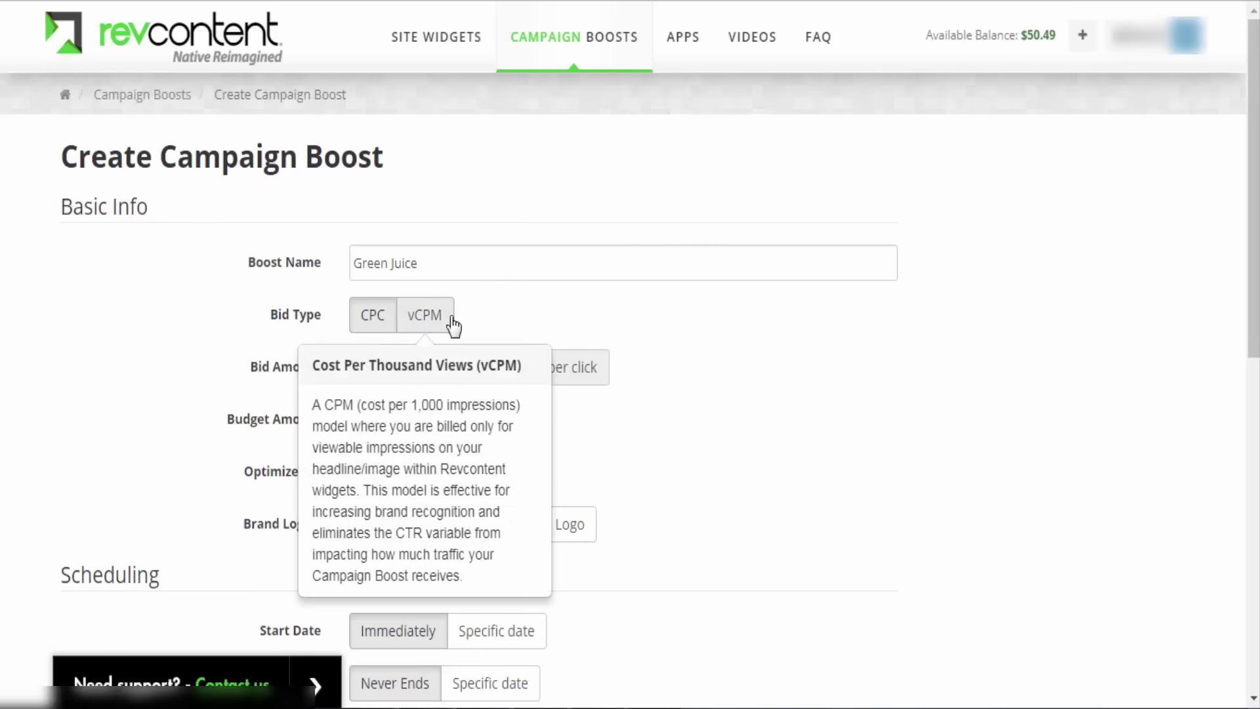
# Step: Try the vCPM bid type, check its bid amount per 1000 views, and return to CPC
pyautogui.click(443, 325)
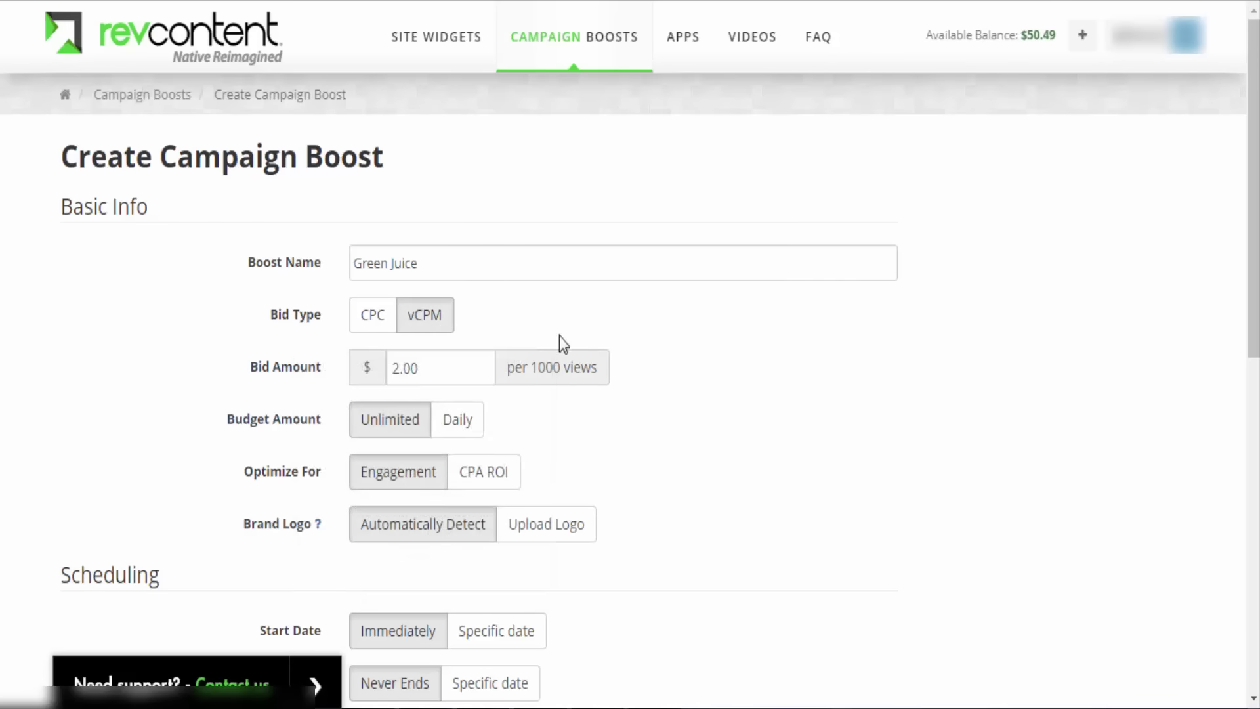
pyautogui.moveTo(507, 366); pyautogui.dragTo(608, 375)
pyautogui.click(608, 375)
pyautogui.moveTo(399, 372); pyautogui.dragTo(389, 377)
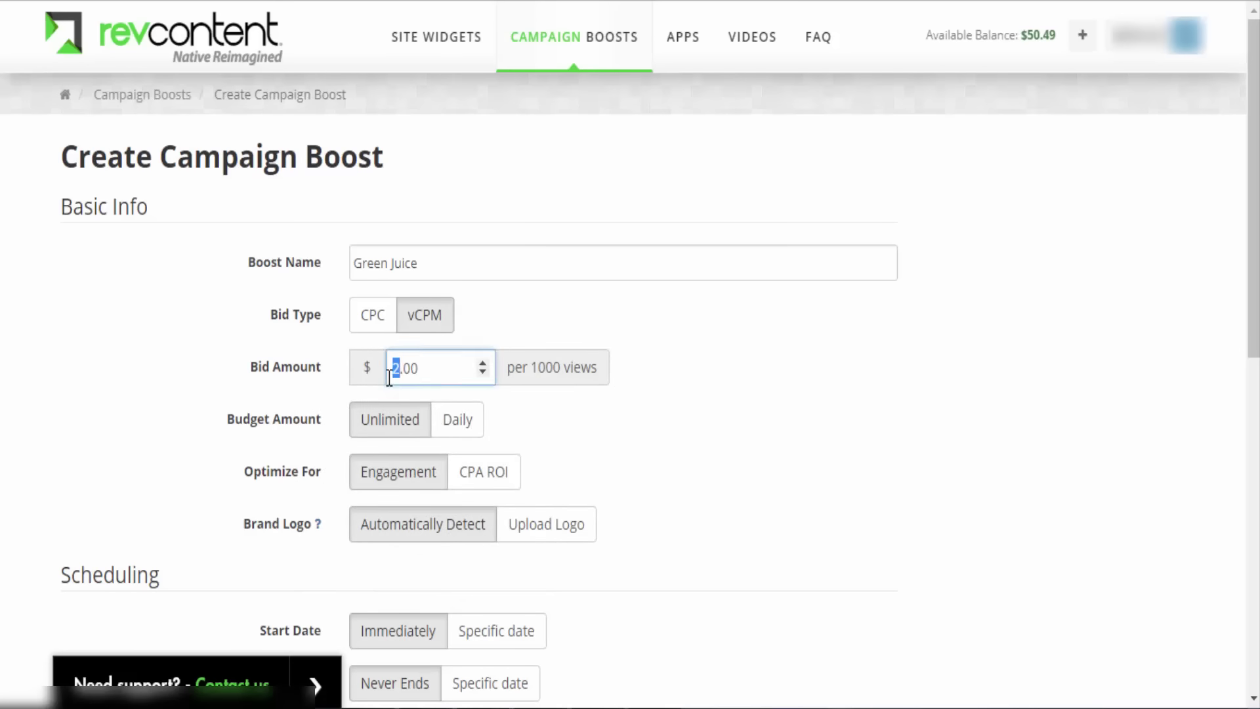
pyautogui.click(389, 377)
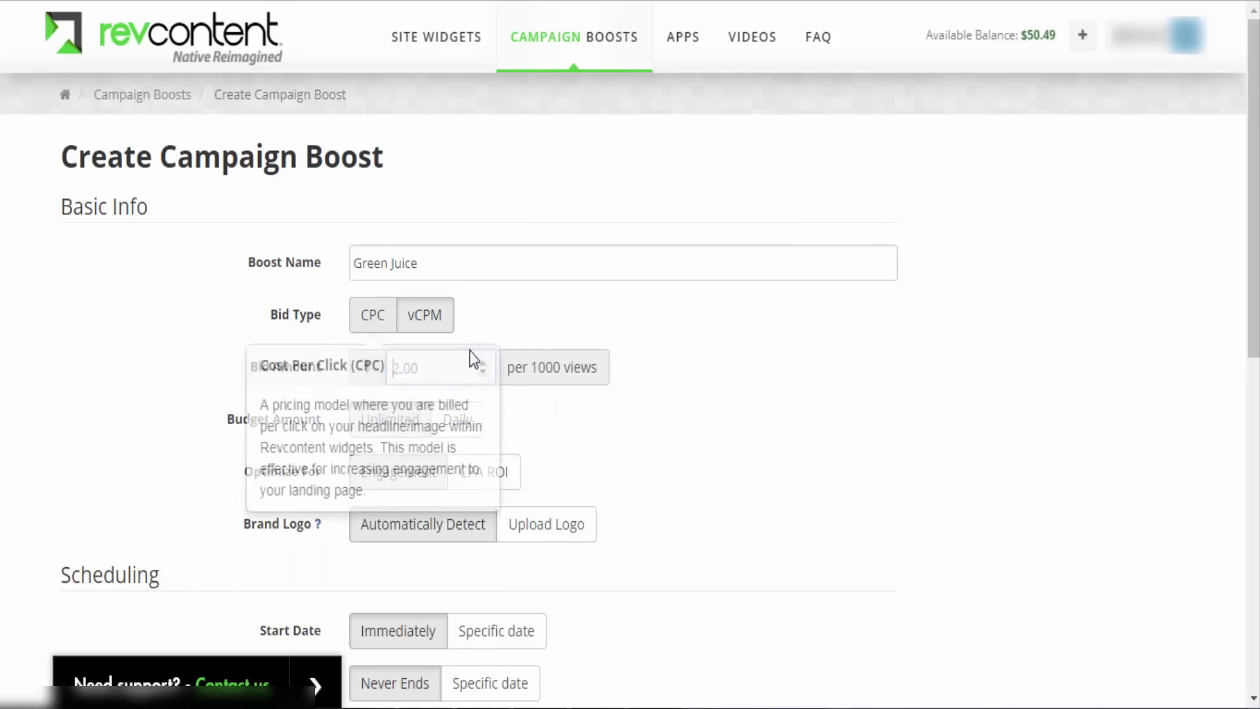
pyautogui.click(606, 372)
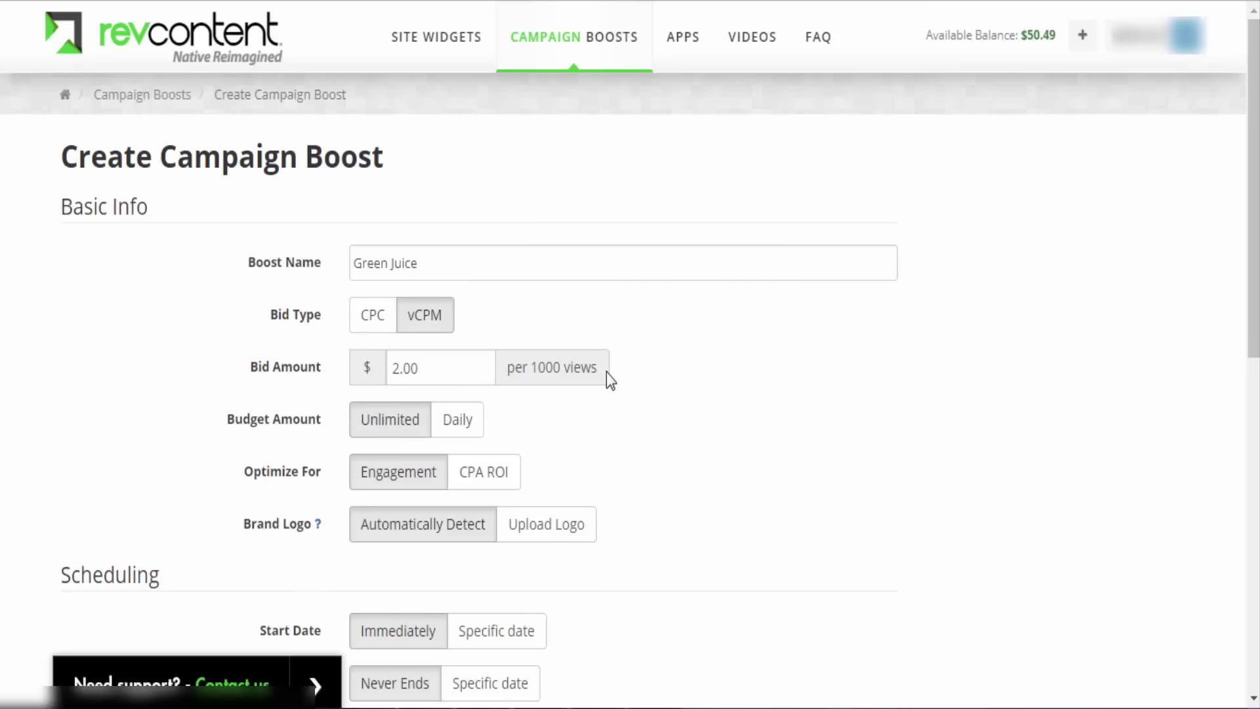
pyautogui.click(372, 324)
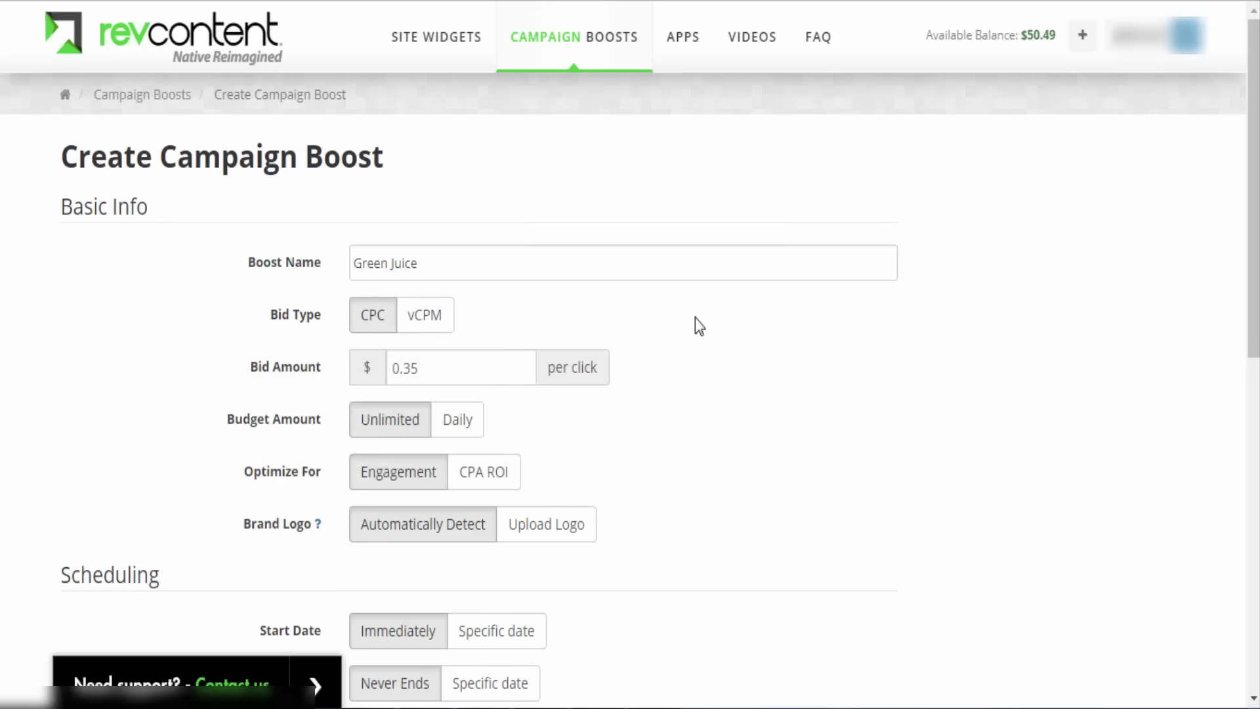
# Step: Set the bid amount to $0.05 per click, try a daily budget, and return the budget to Unlimited
pyautogui.moveTo(419, 367); pyautogui.dragTo(404, 379)
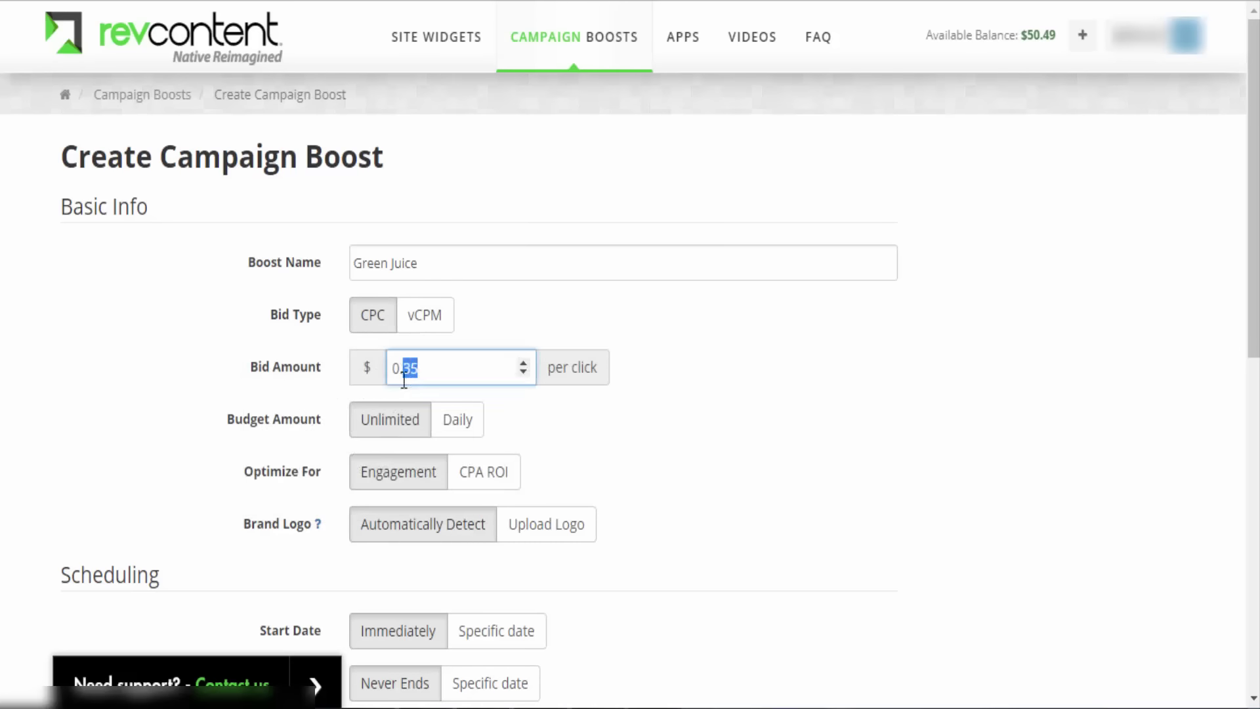
pyautogui.write('05')
pyautogui.click(580, 436)
pyautogui.click(468, 439)
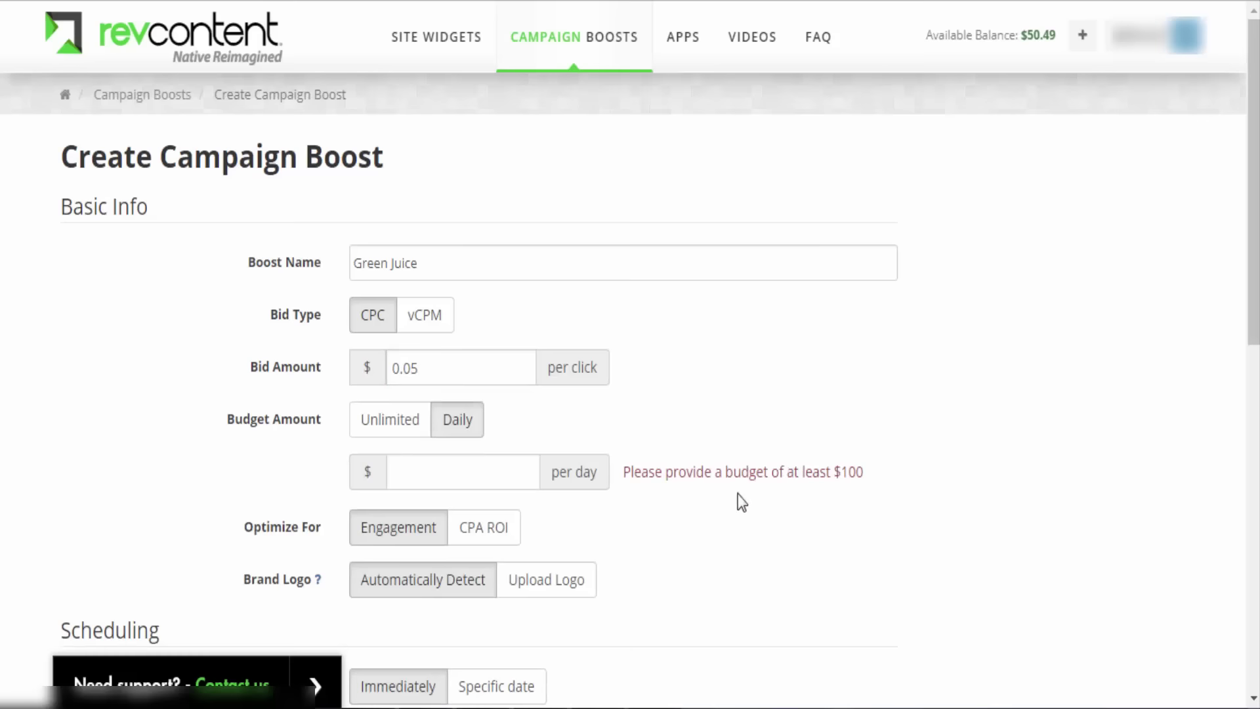
pyautogui.click(415, 439)
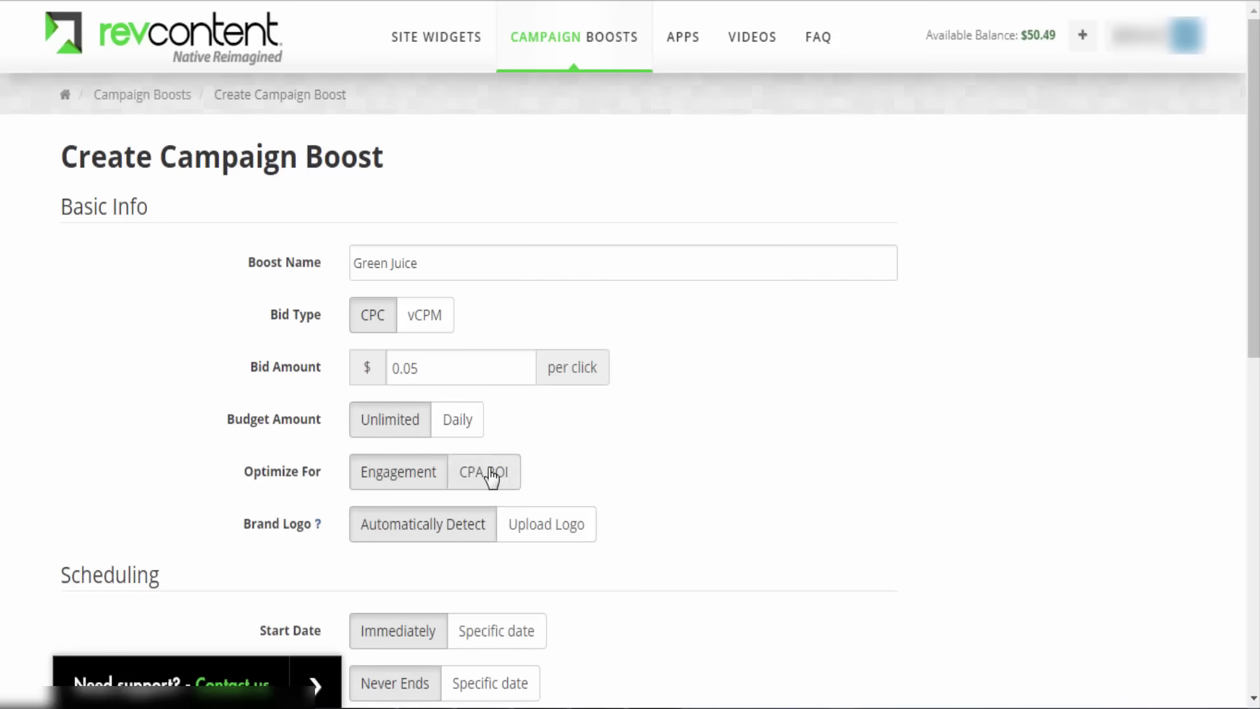
# Step: Set topic targeting to Include and add the health_and_fitness topic
pyautogui.scroll(-2, 423, 445)
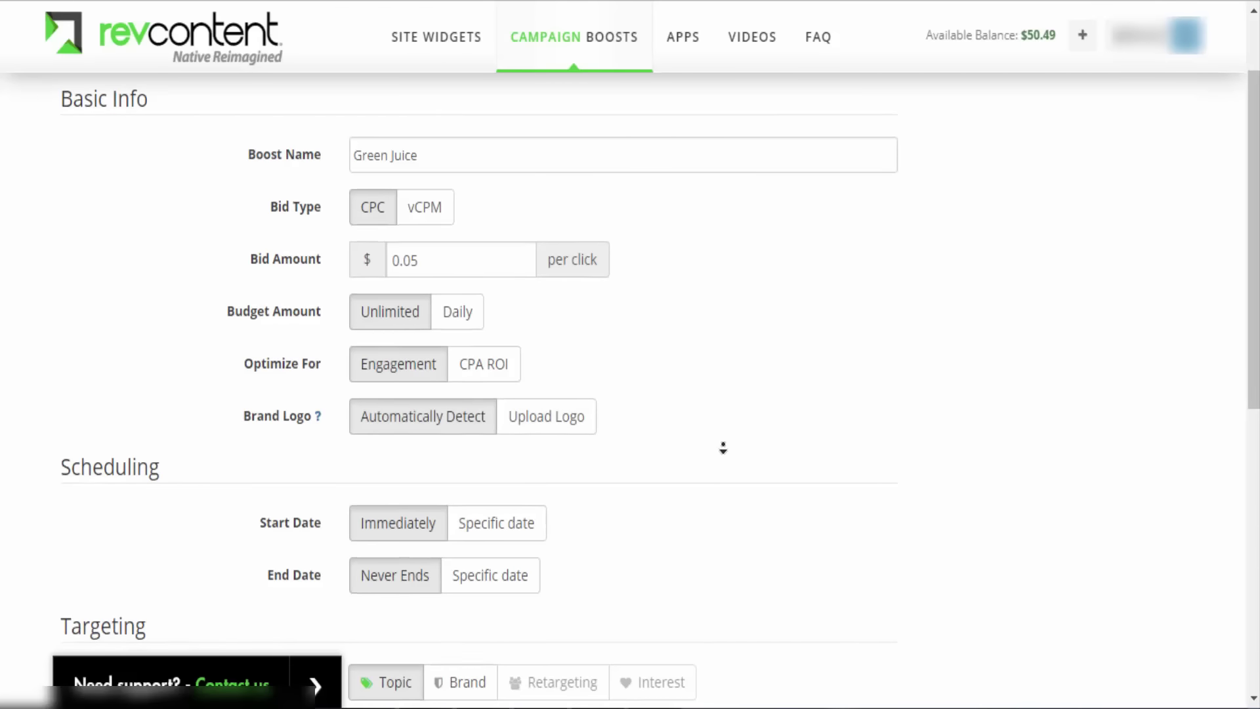
pyautogui.scroll(-1, 722, 445)
pyautogui.scroll(-1, 407, 443)
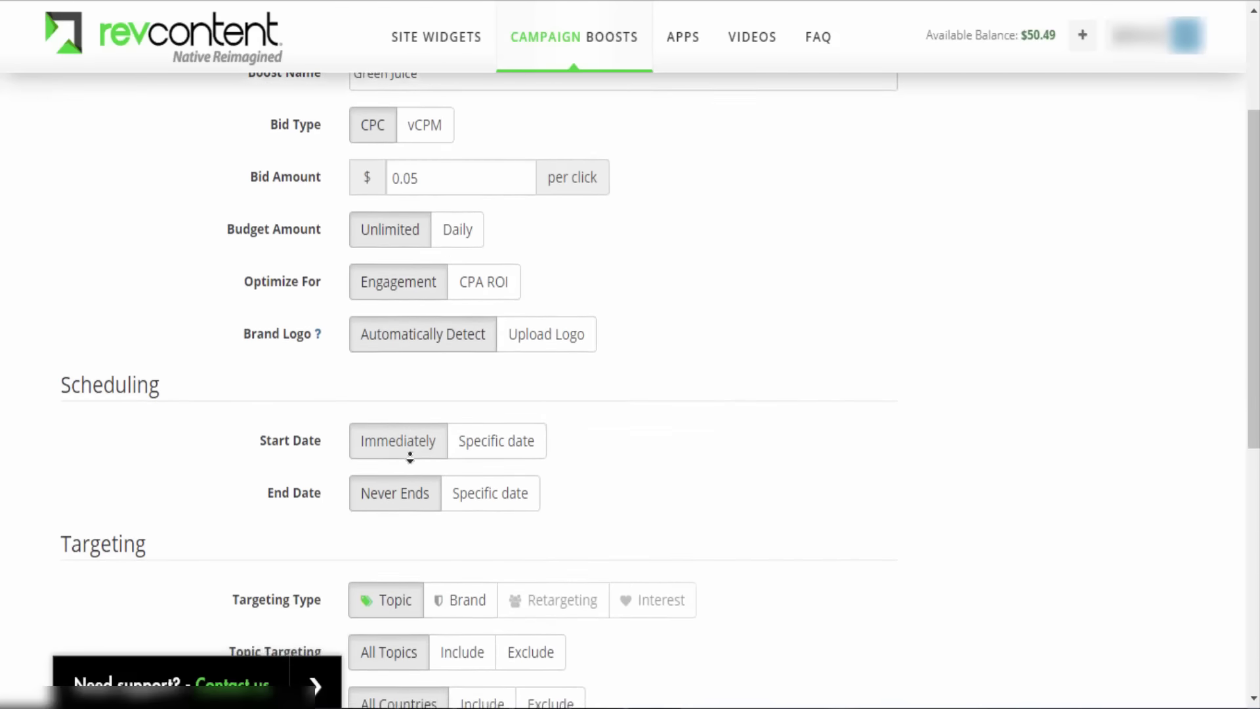
pyautogui.scroll(-1, 423, 430)
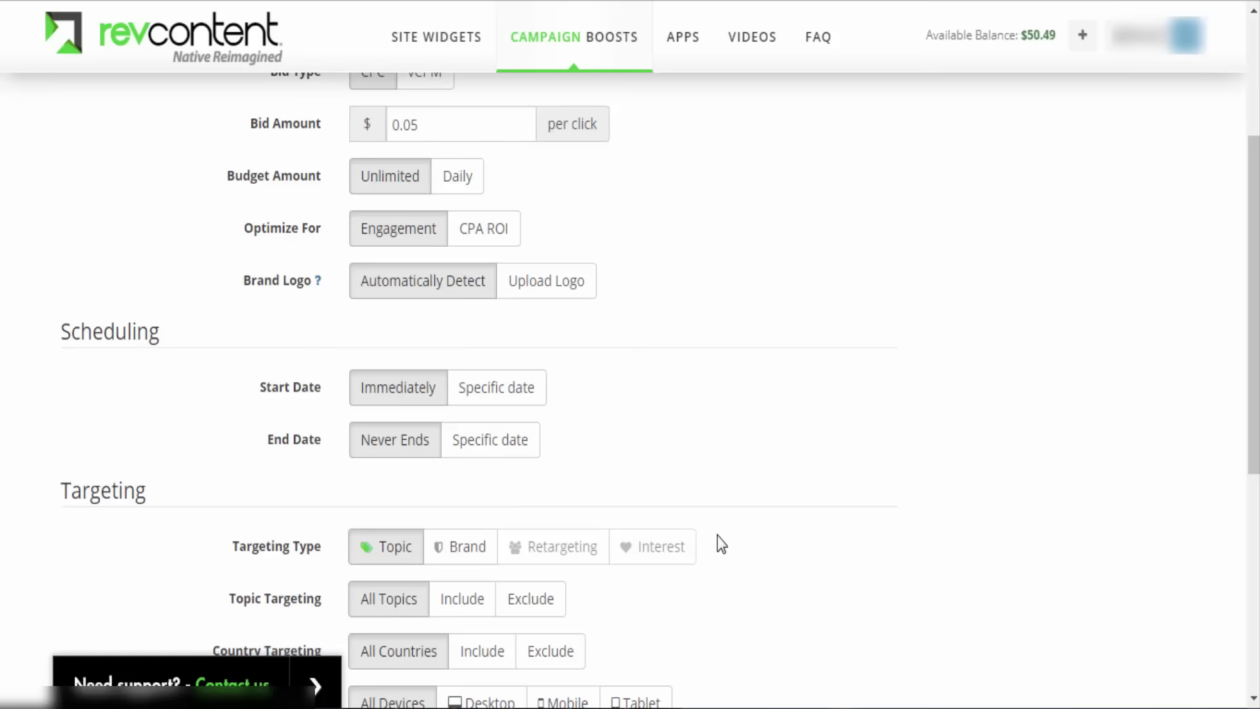
pyautogui.scroll(-3, 525, 420)
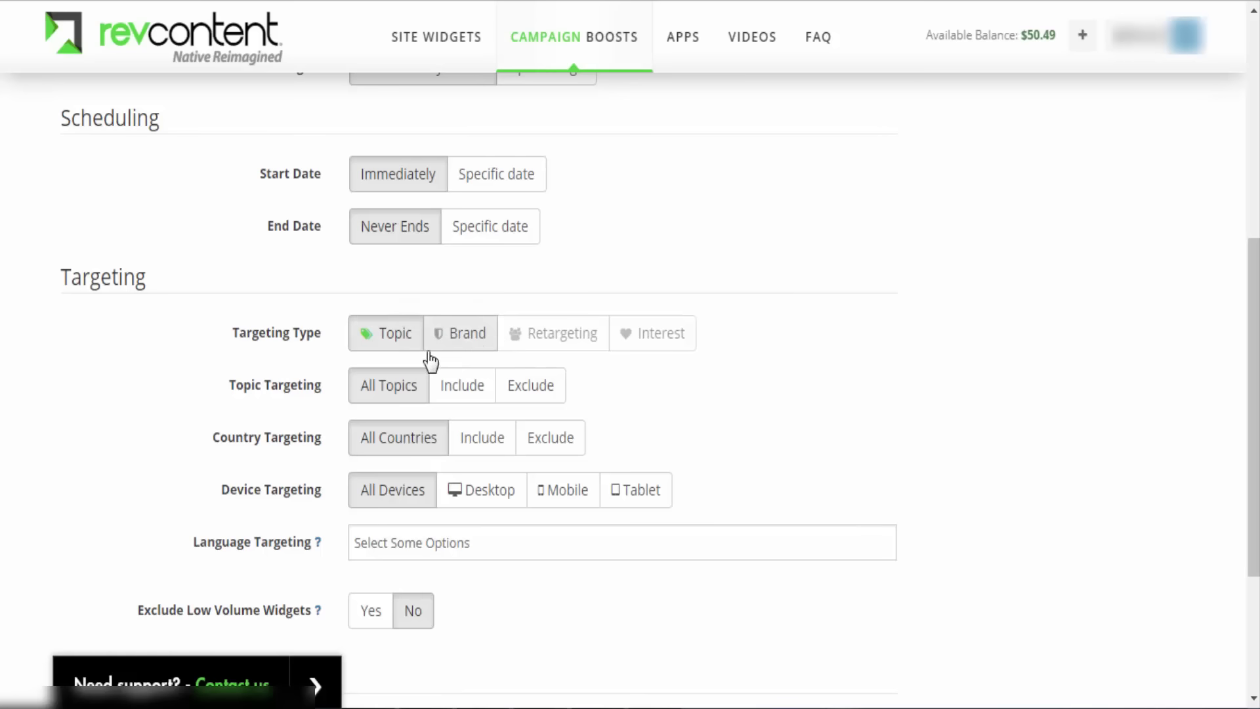
pyautogui.moveTo(230, 389); pyautogui.dragTo(321, 392)
pyautogui.click(456, 400)
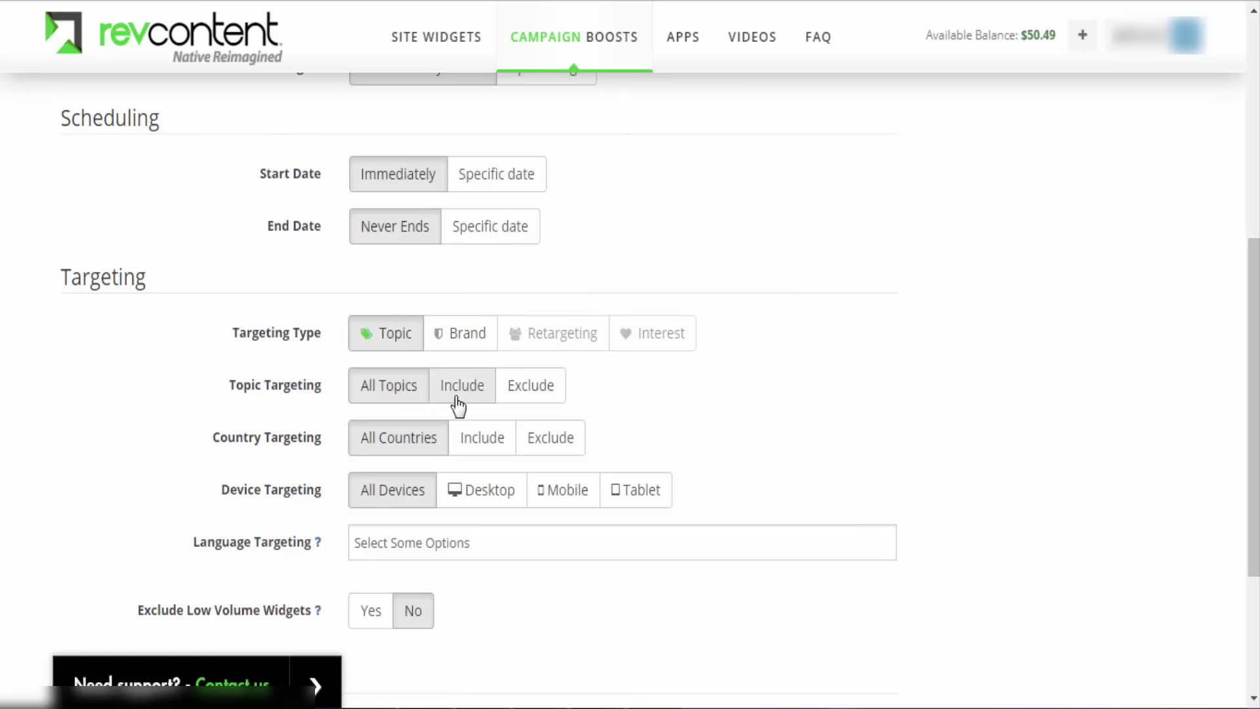
pyautogui.click(714, 272)
pyautogui.scroll(-2, 951, 278)
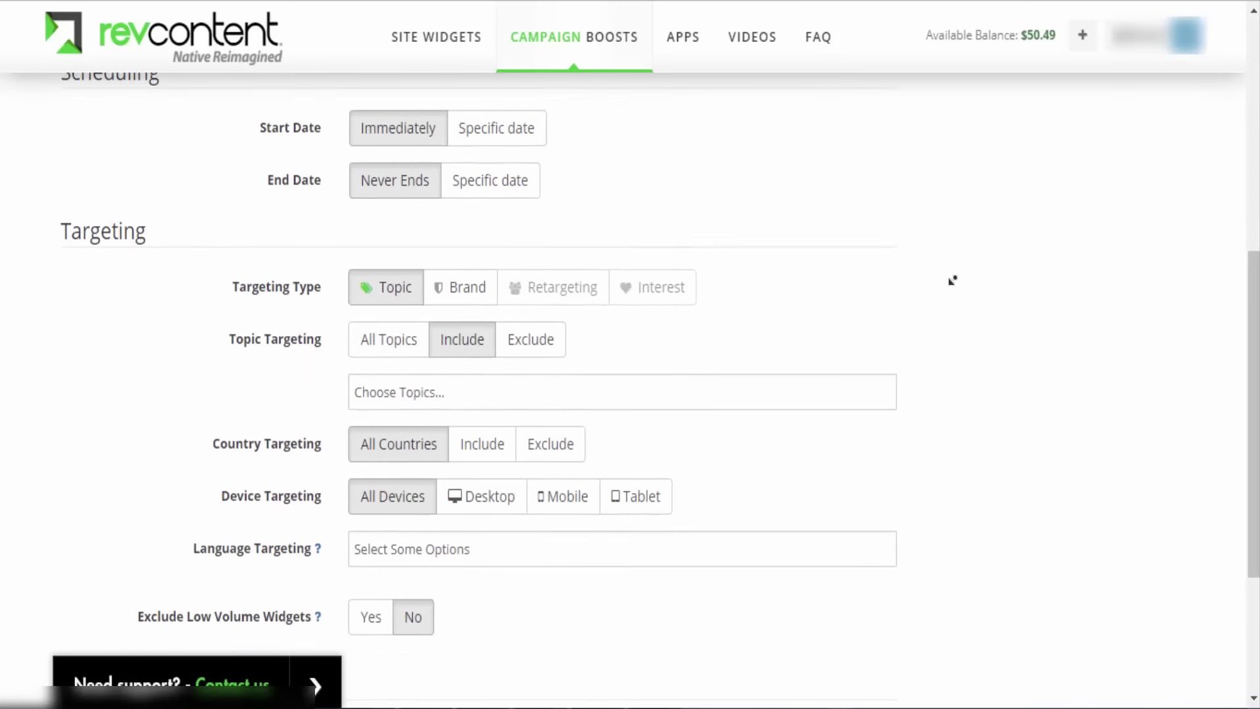
pyautogui.click(454, 286)
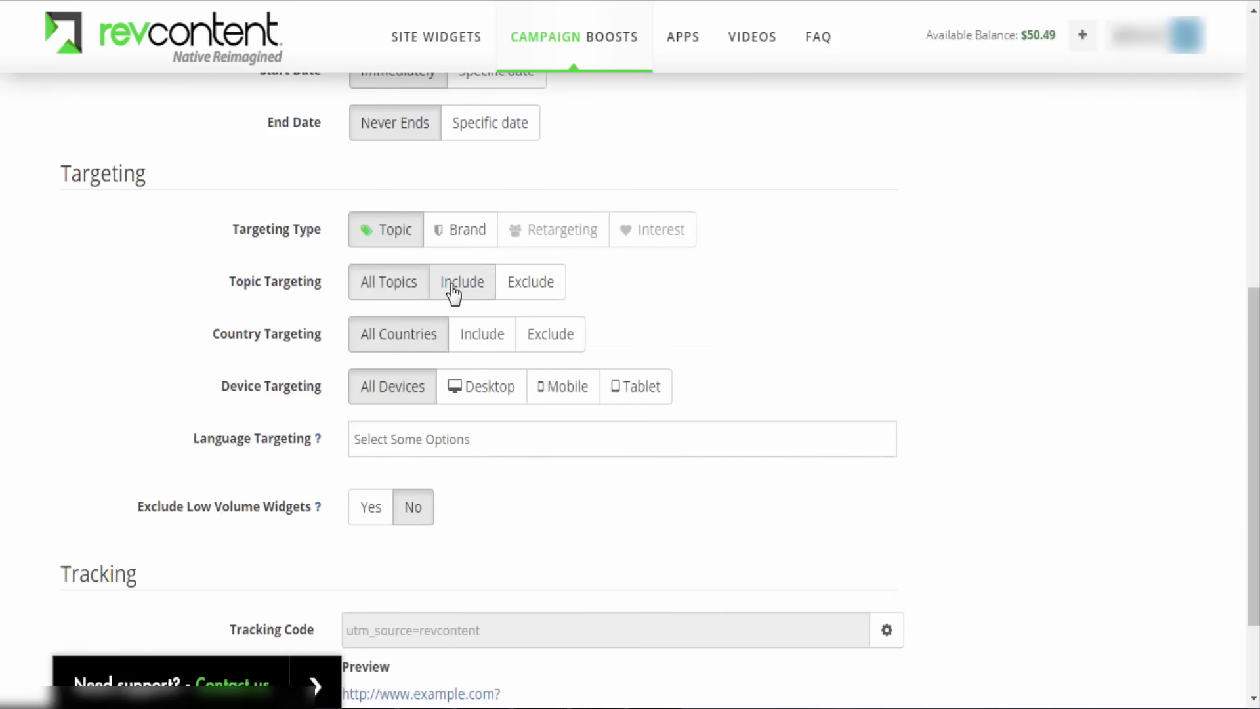
pyautogui.click(455, 286)
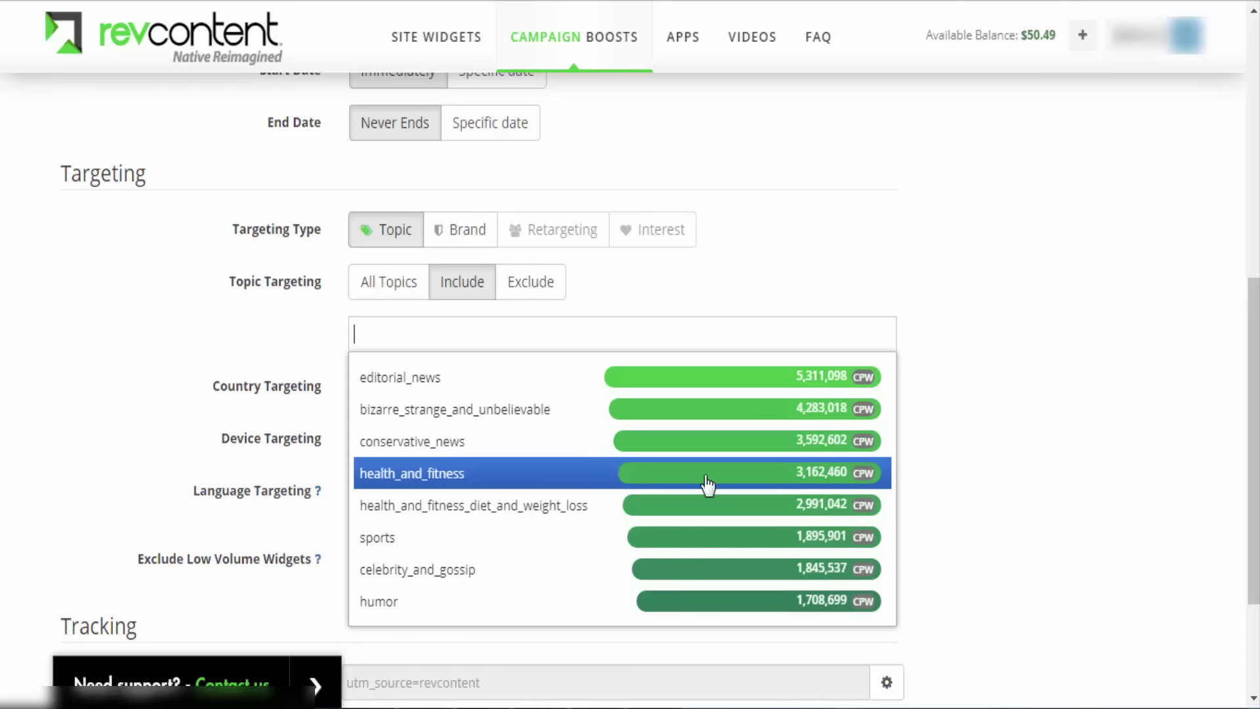
pyautogui.click(417, 483)
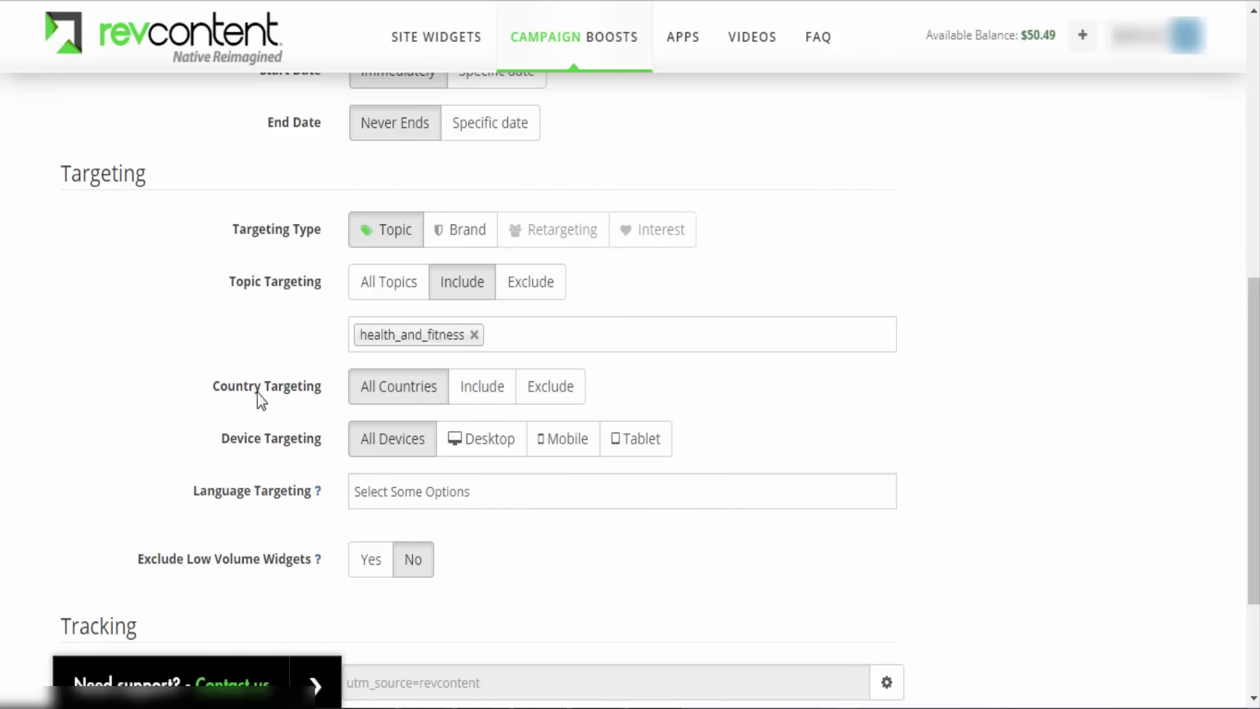
# Step: Set country targeting to Include and add United States
pyautogui.moveTo(212, 387); pyautogui.dragTo(337, 389)
pyautogui.click(400, 398)
pyautogui.click(485, 398)
pyautogui.click(436, 438)
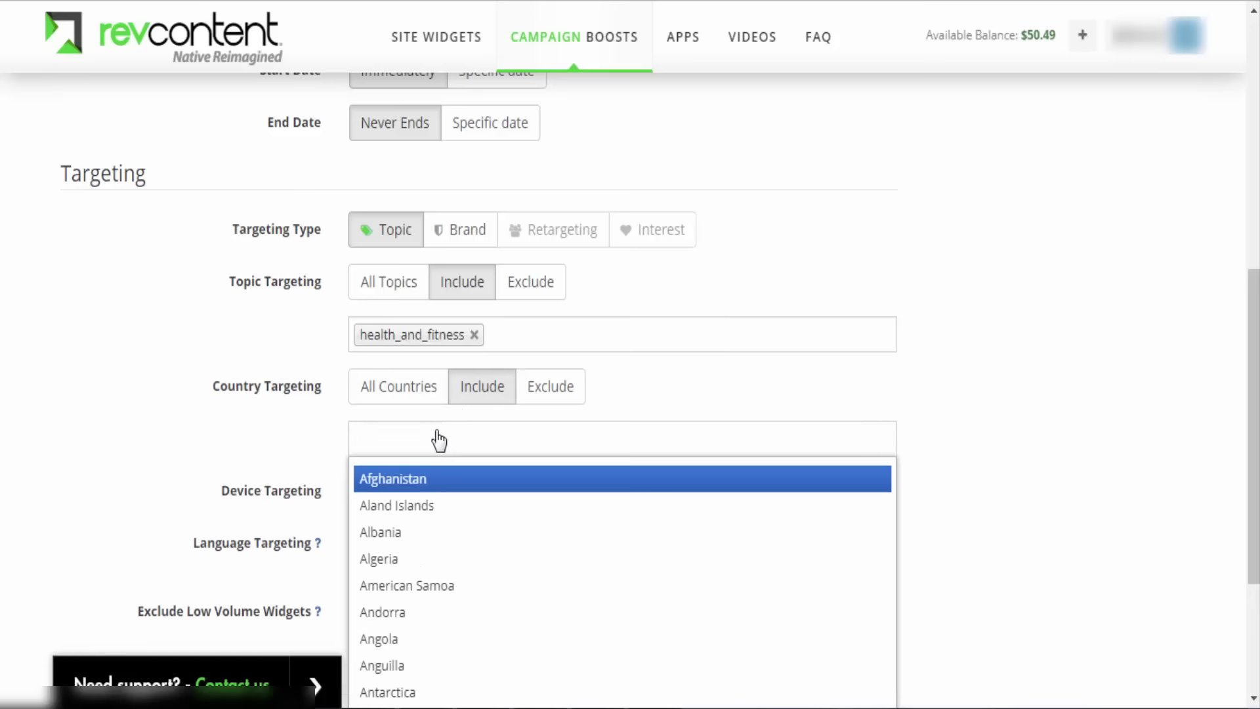
pyautogui.write('unit')
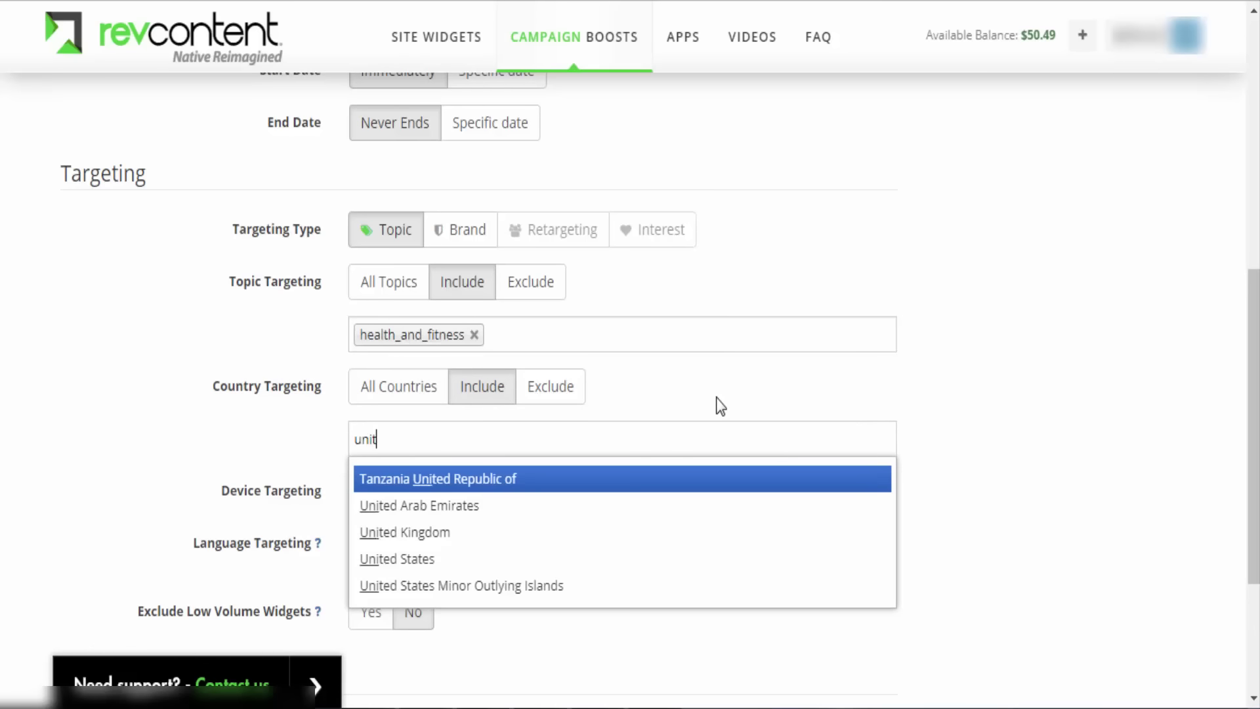
pyautogui.write('ed states')
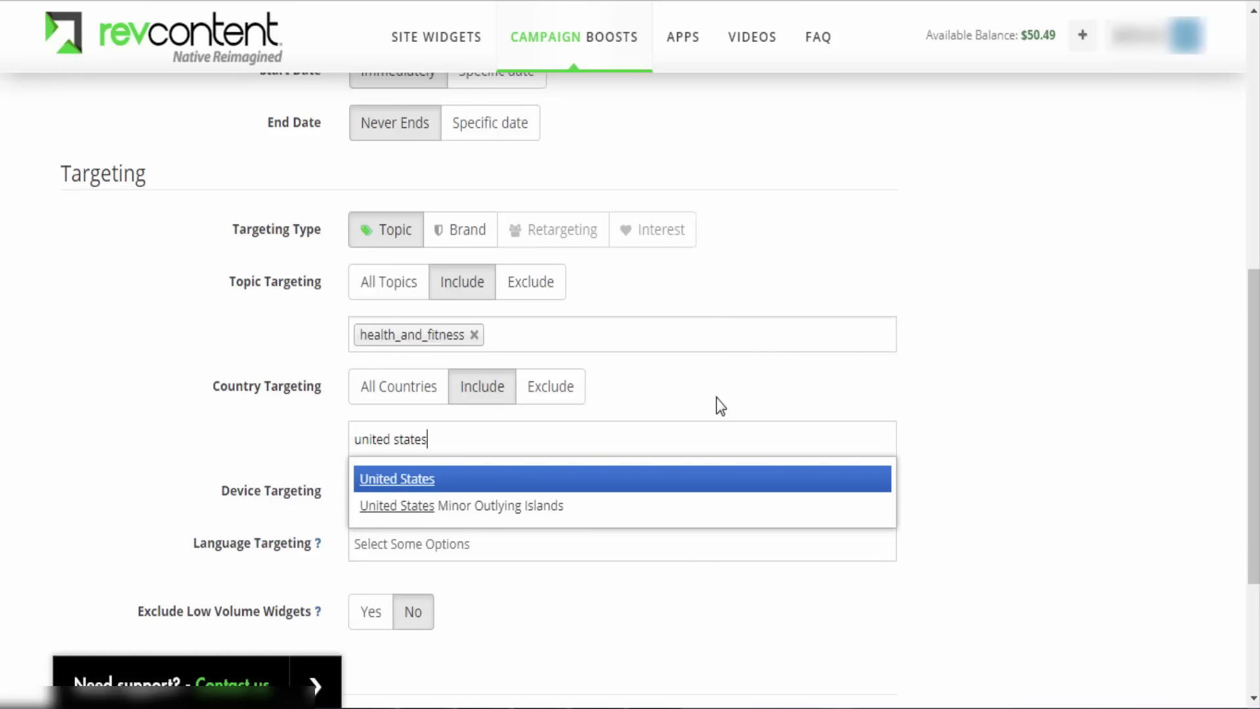
pyautogui.press('Return')
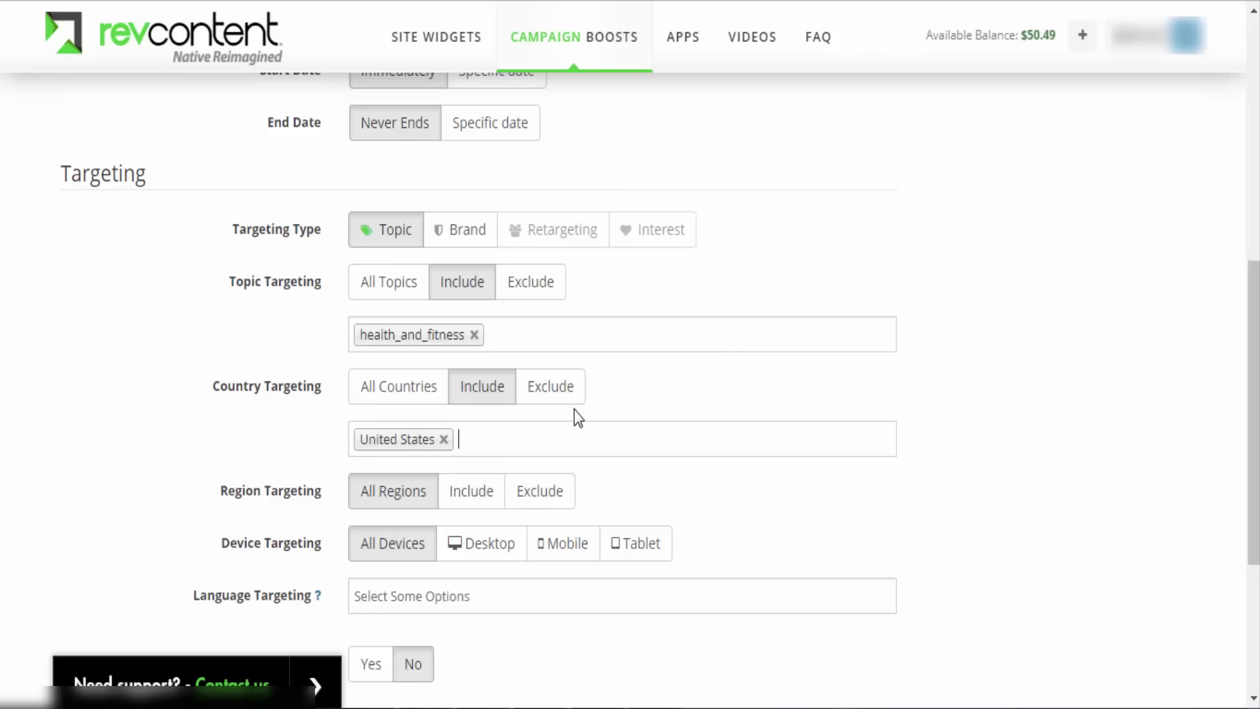
# Step: Try desktop, mobile and tablet options for device targeting and return it to All Devices
pyautogui.scroll(-3, 790, 405)
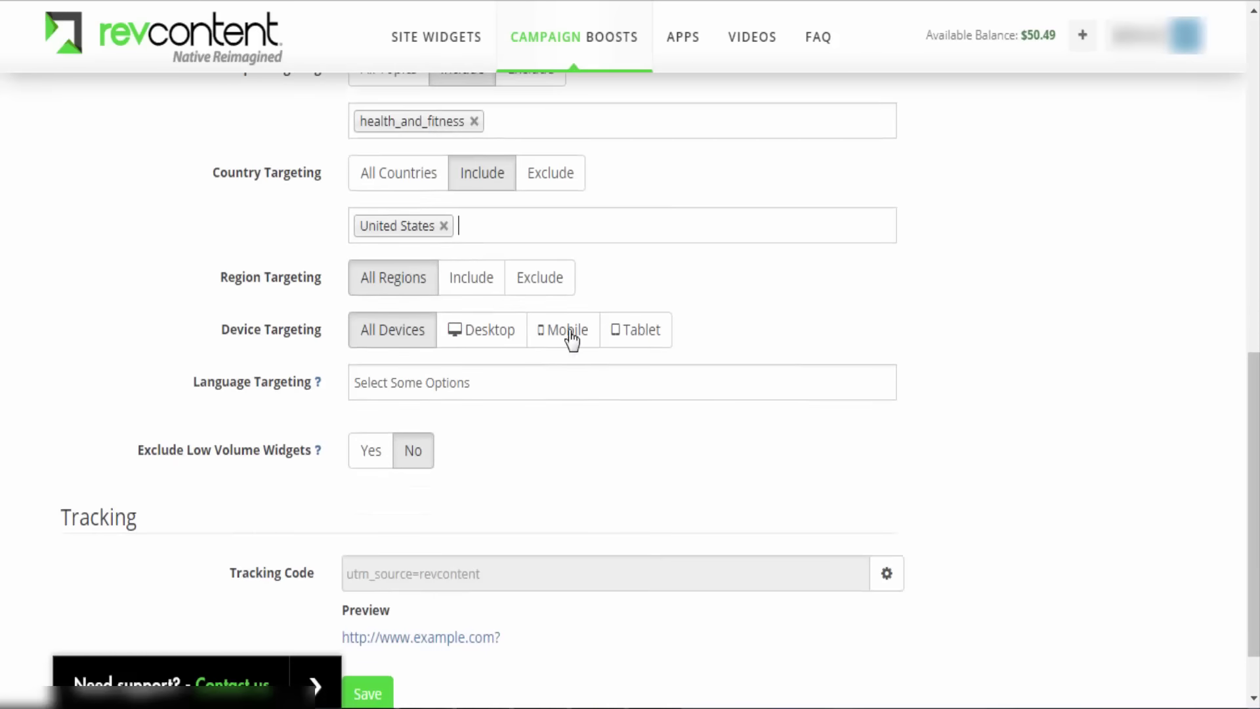
pyautogui.click(498, 350)
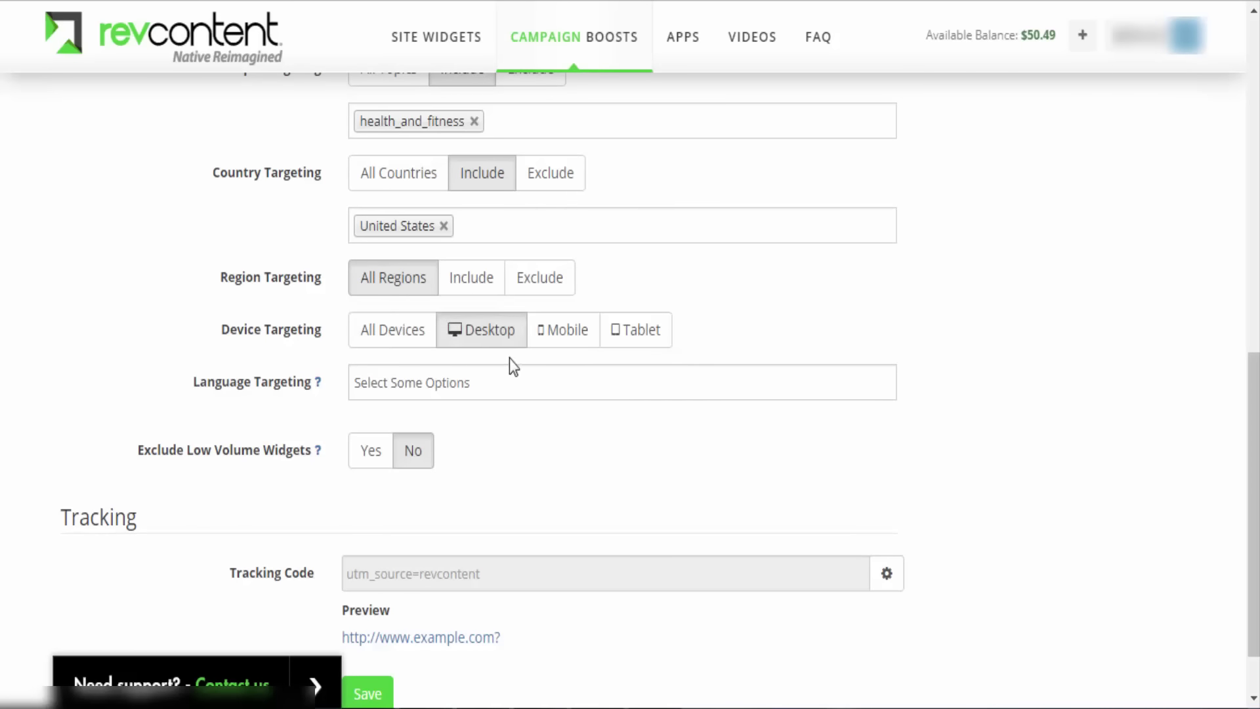
pyautogui.click(581, 342)
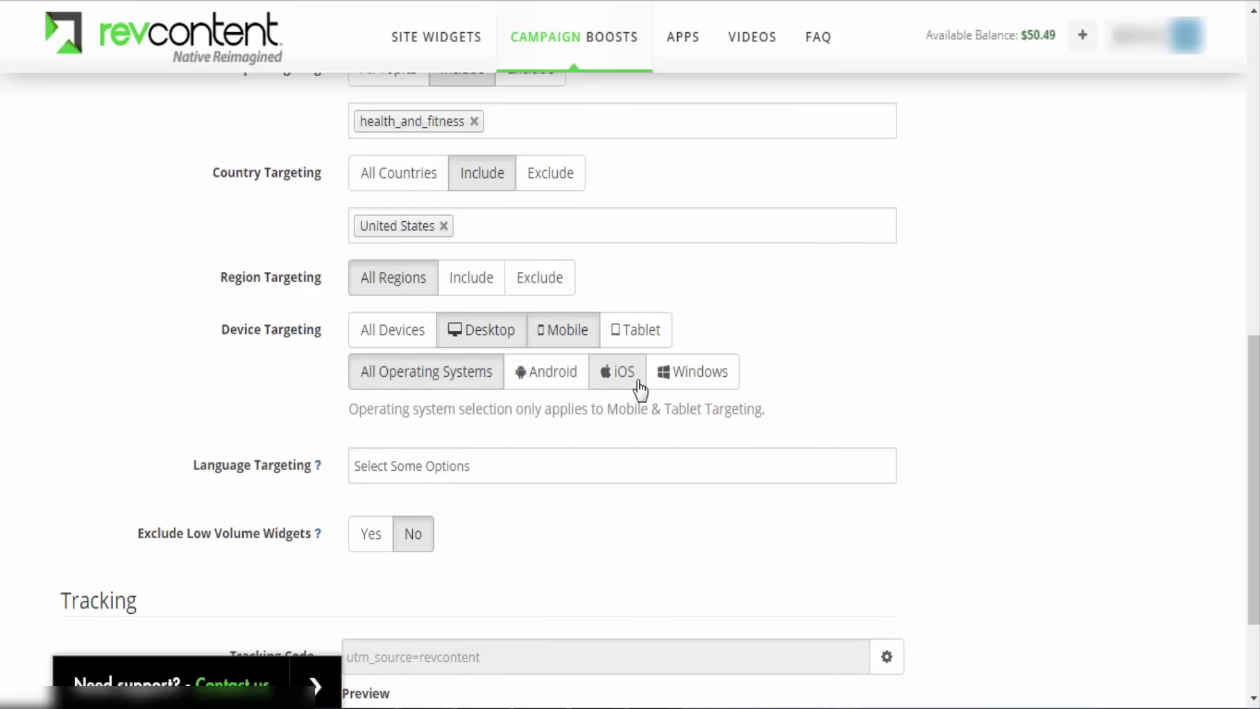
pyautogui.click(650, 336)
pyautogui.click(581, 332)
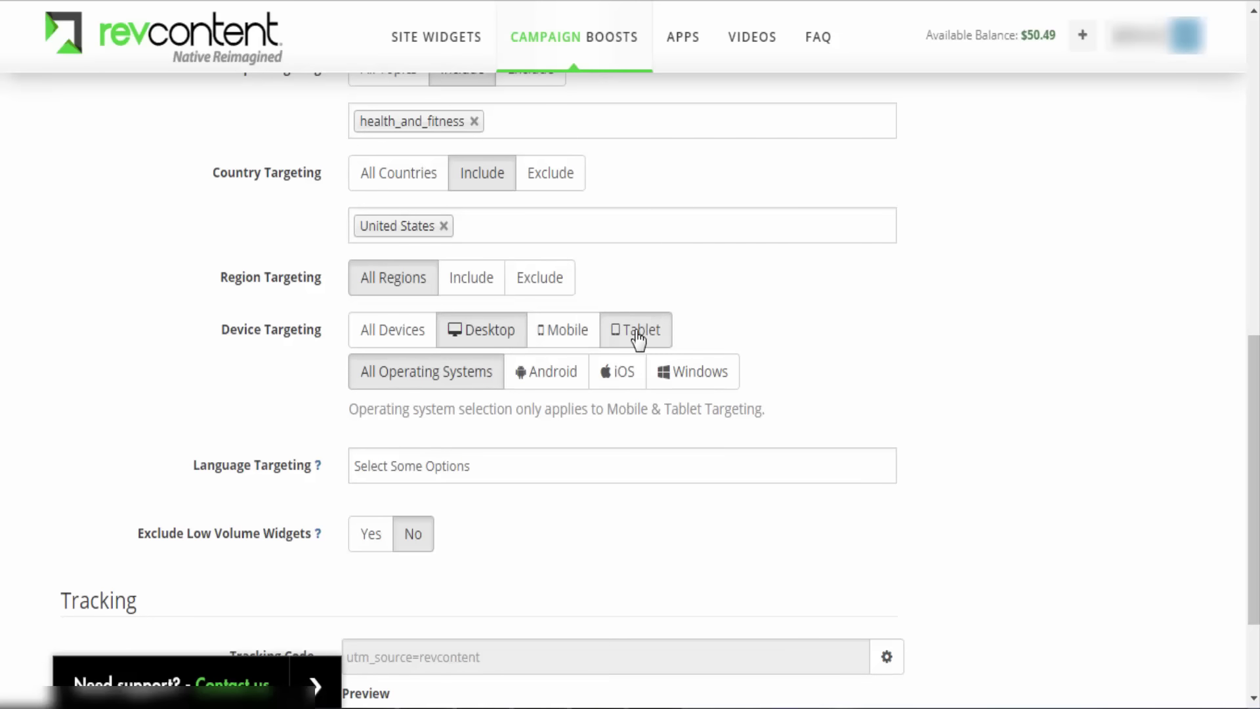
pyautogui.click(637, 336)
pyautogui.click(381, 338)
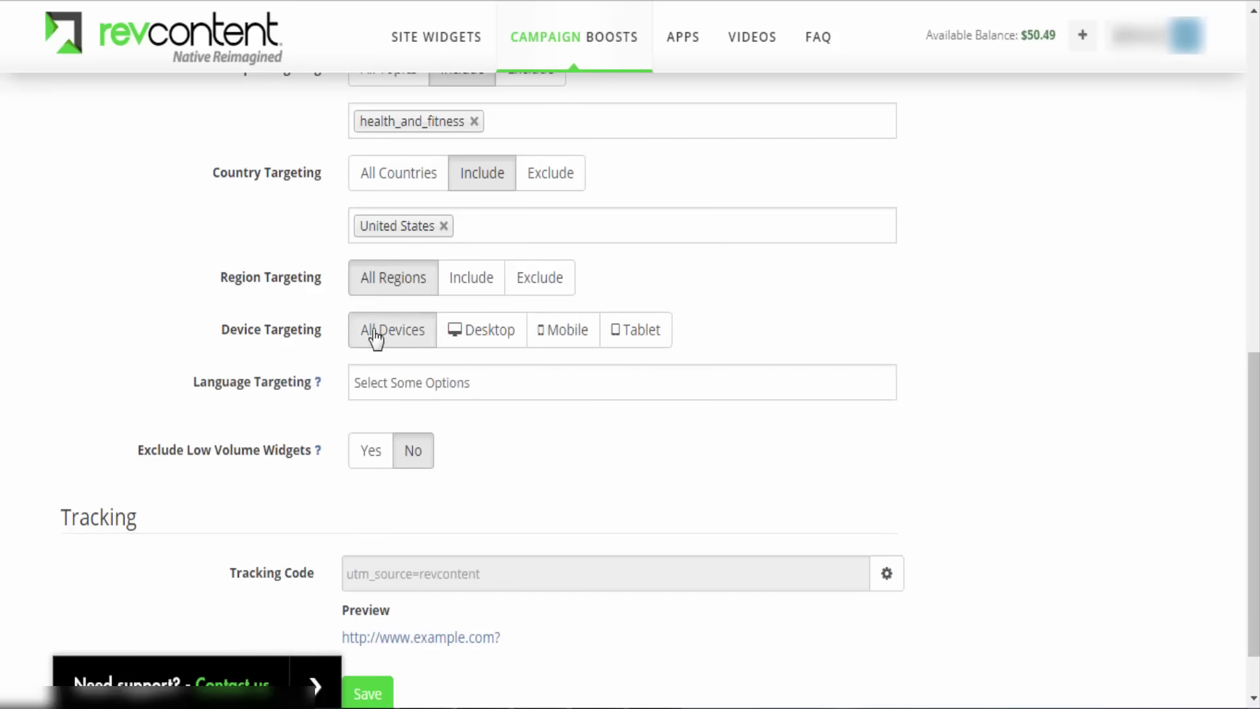
# Step: Add English to the language targeting and save the campaign boost
pyautogui.click(393, 393)
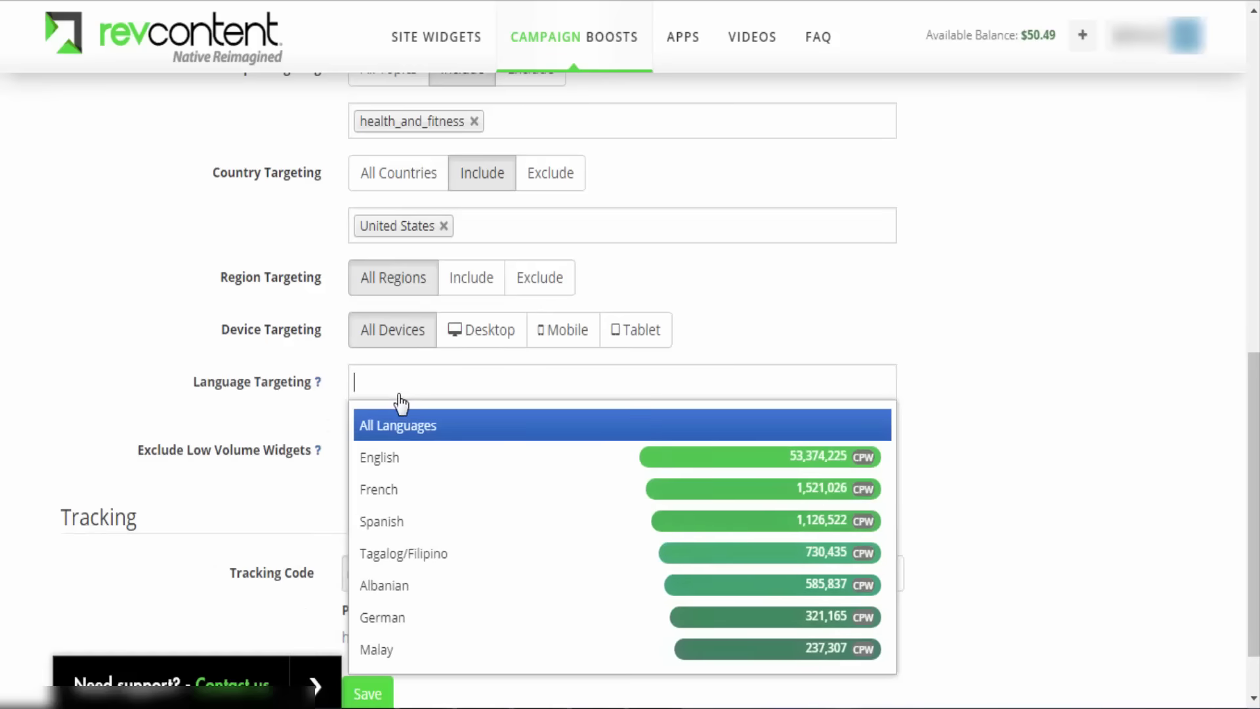
pyautogui.click(425, 472)
pyautogui.middleClick(663, 517)
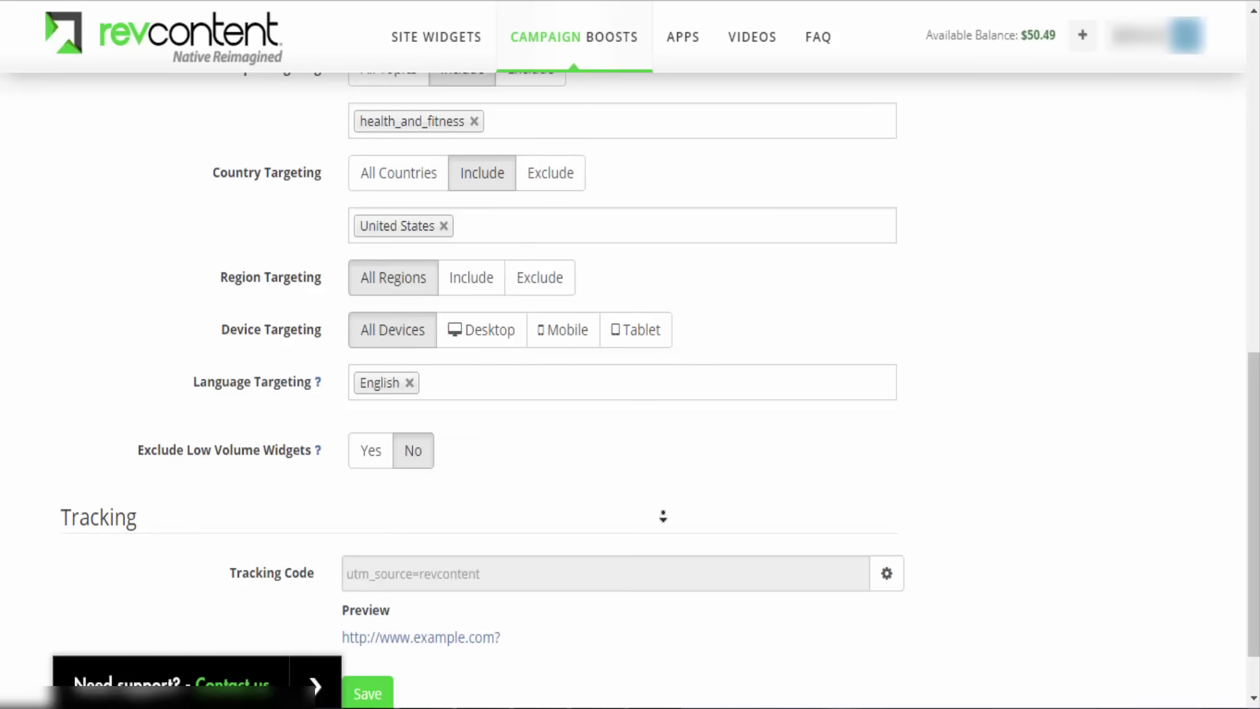
pyautogui.click(502, 587)
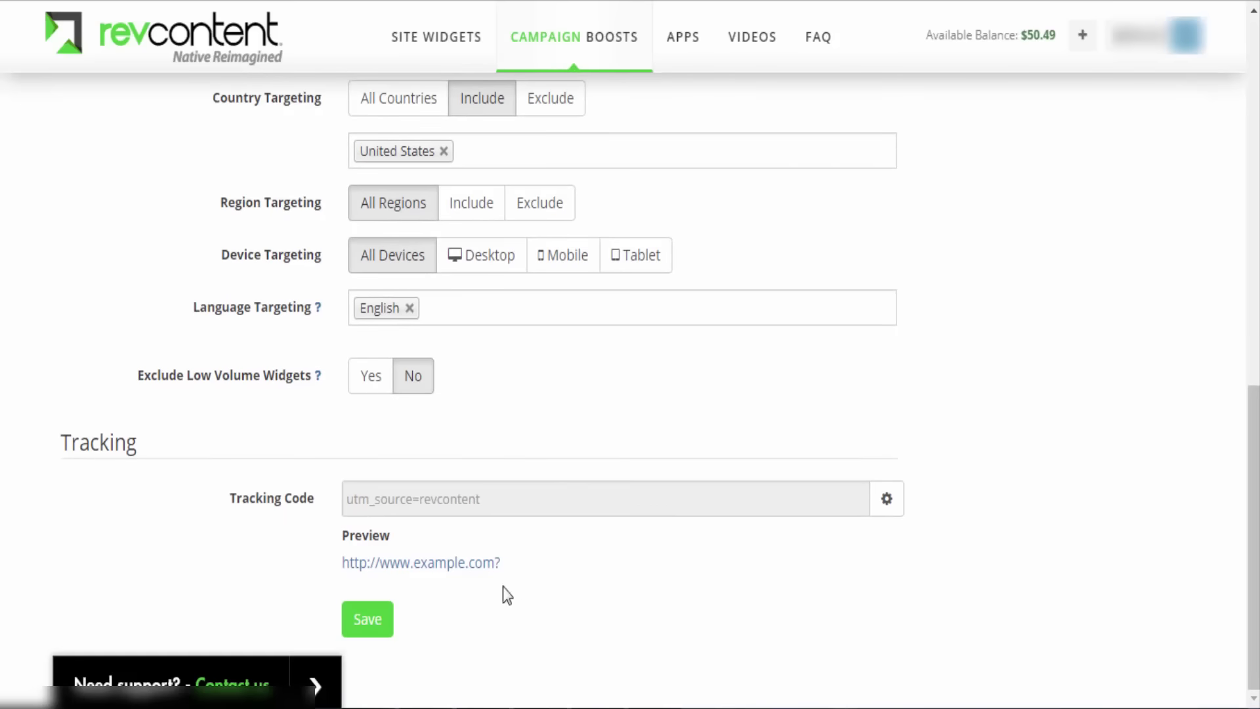
pyautogui.click(365, 620)
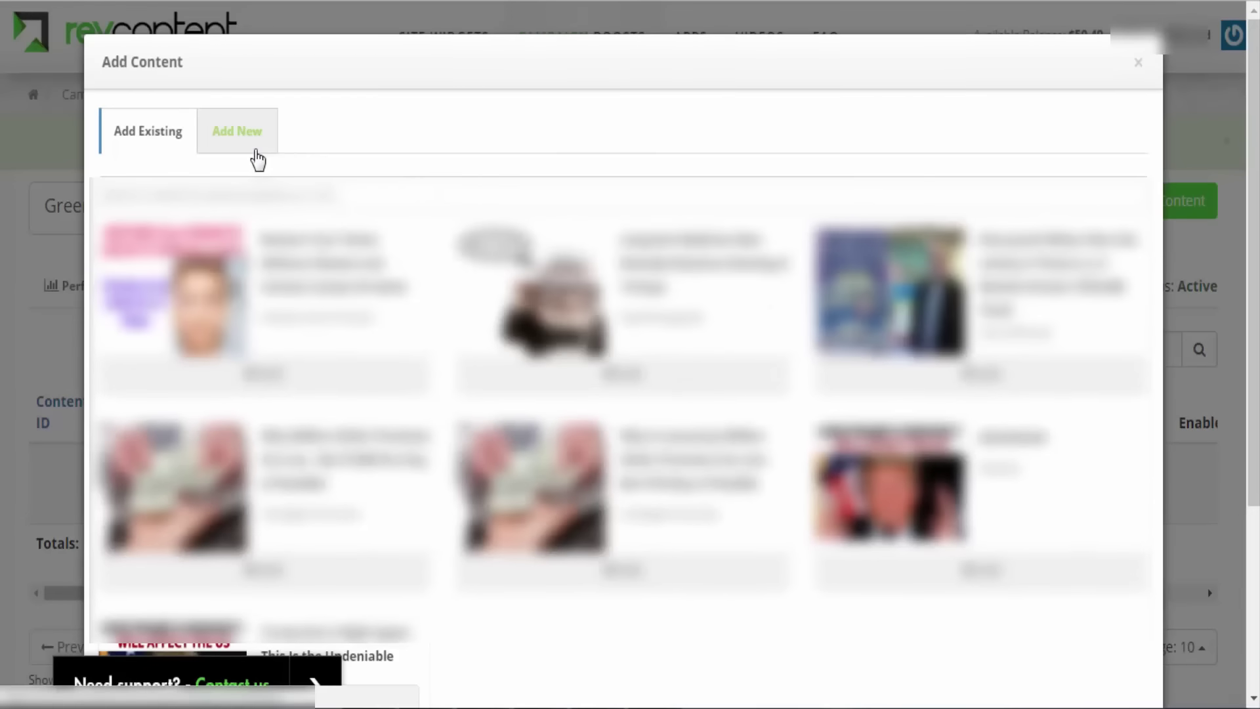
# Step: Start adding new content to the boost, submitting the copied ClickFunnels sales page link as its destination URL
pyautogui.click(258, 160)
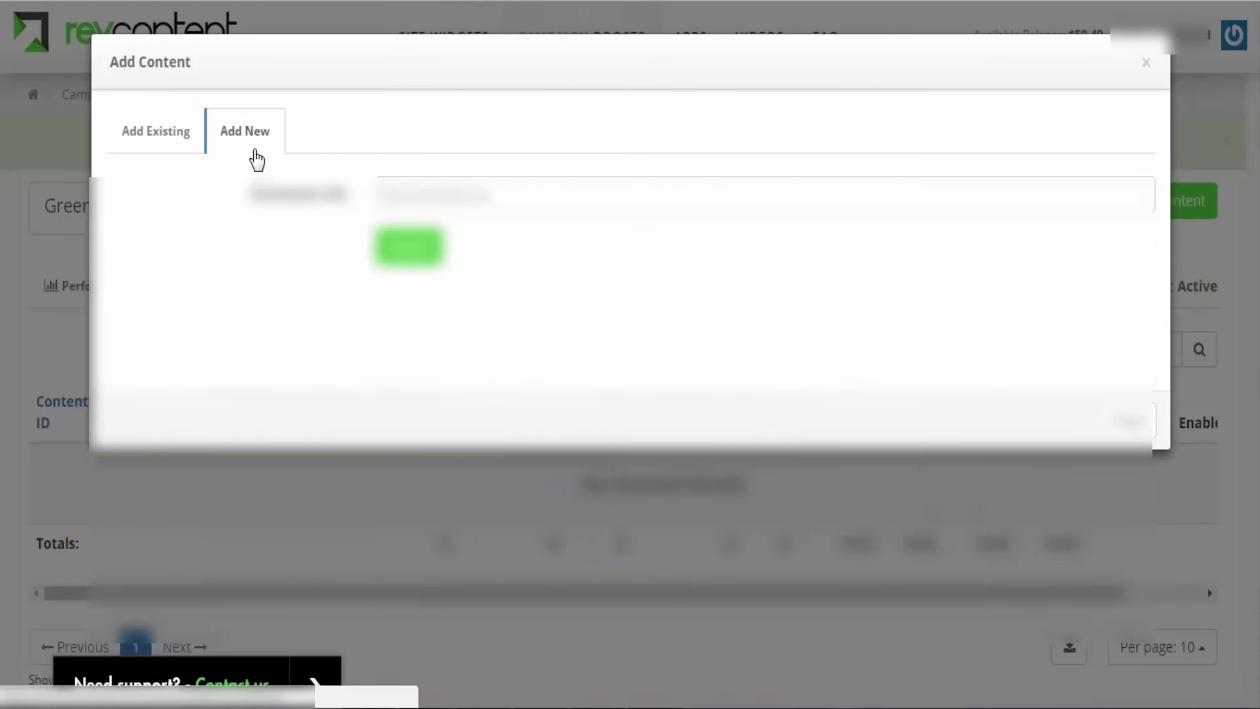
pyautogui.click(492, 205)
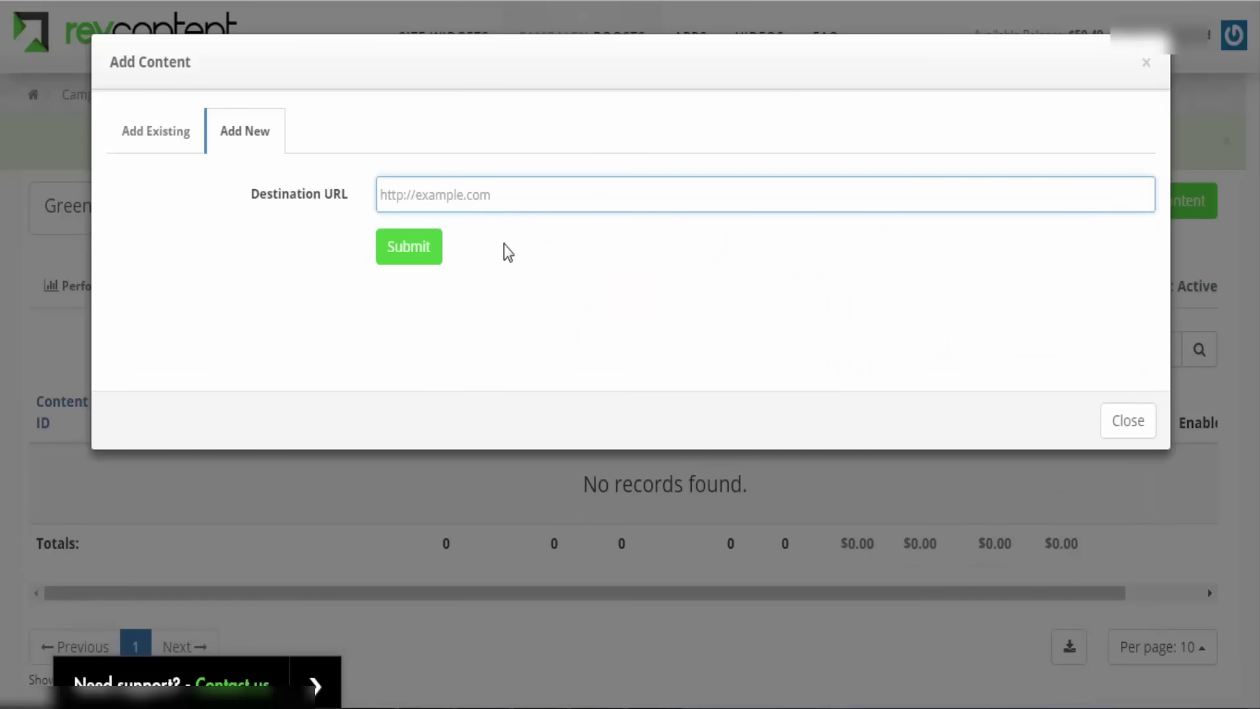
pyautogui.hotkey('ctrl', 'v')
pyautogui.click(400, 248)
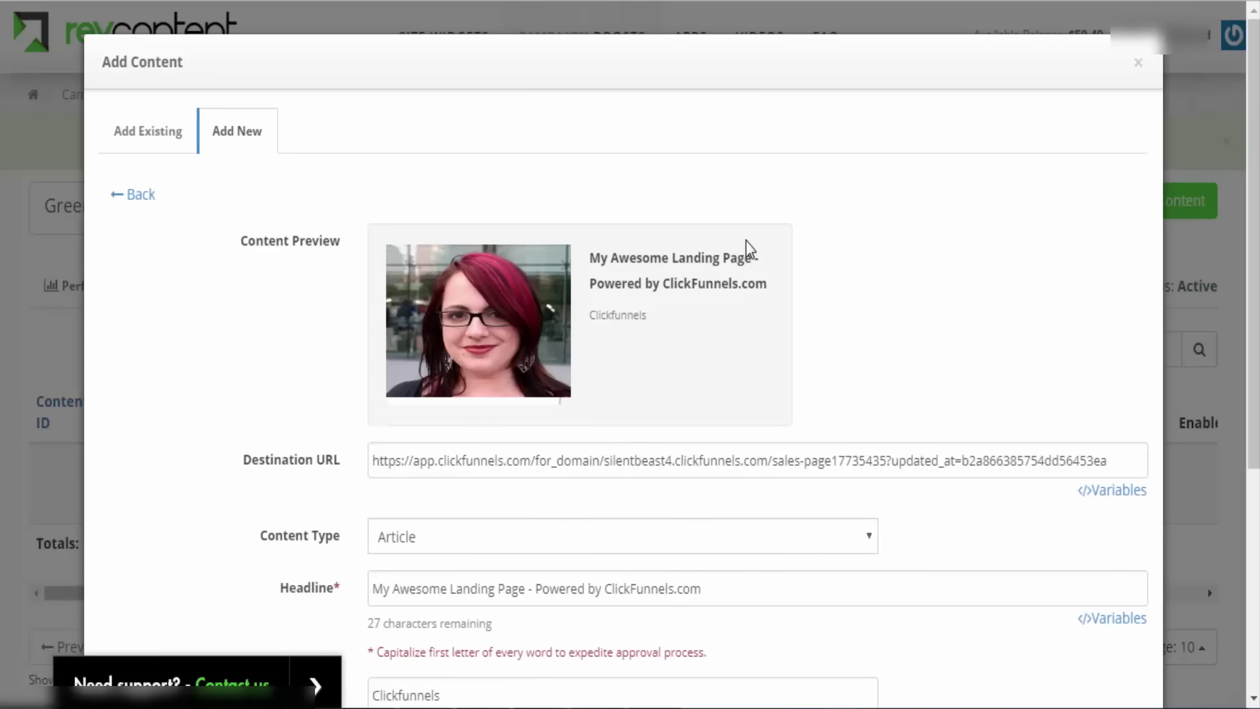
pyautogui.scroll(-2, 602, 232)
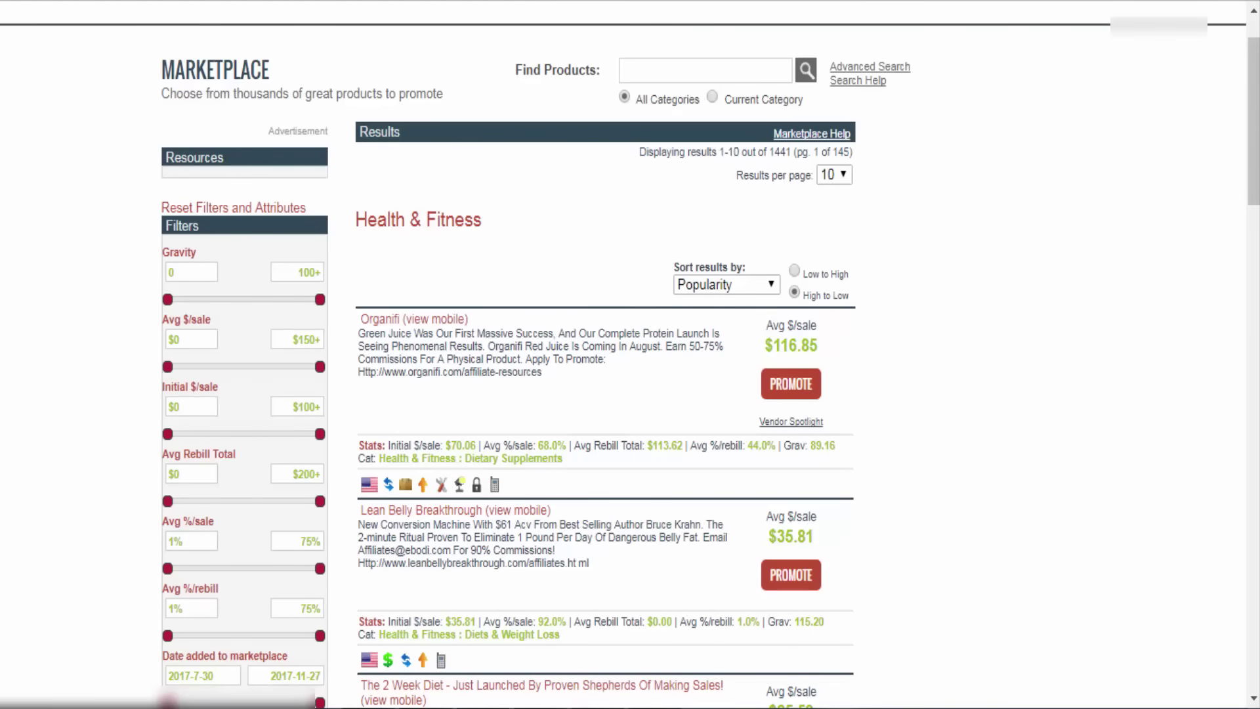
# Step: Switch to the affiliate marketplace, open the Organifi affiliate resources page, and examine its offer information and banners
pyautogui.moveTo(563, 369); pyautogui.dragTo(363, 377)
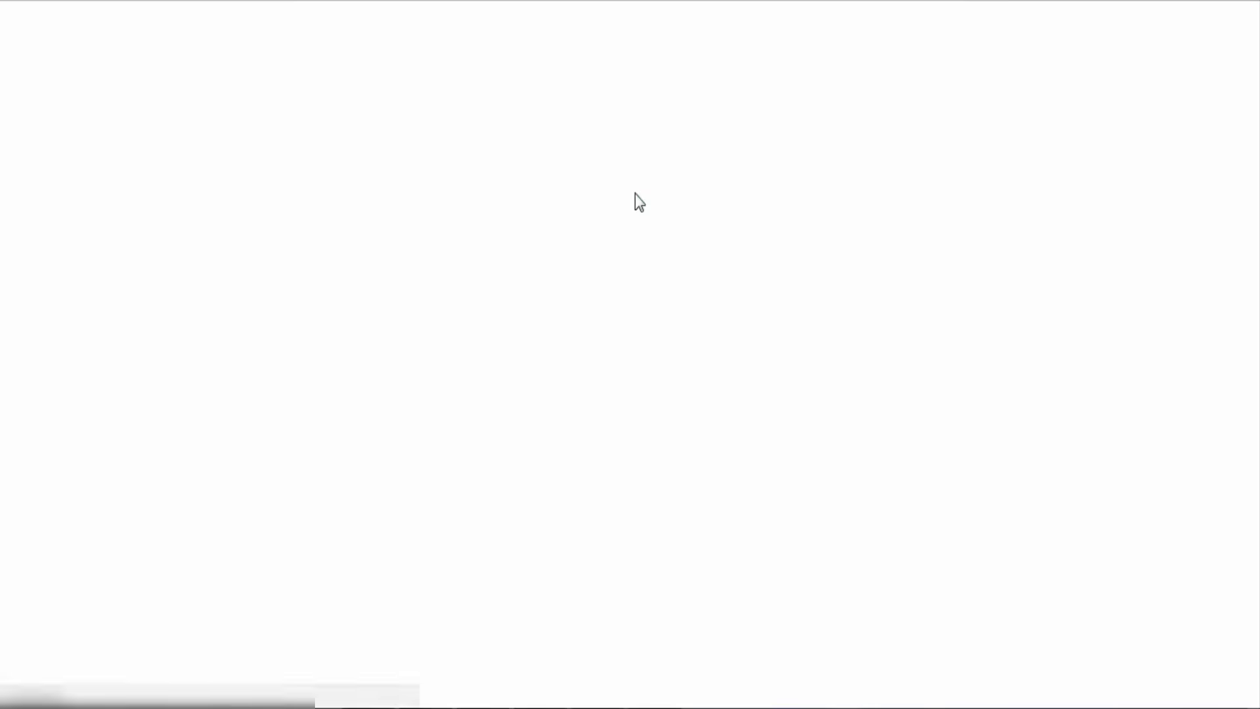
pyautogui.scroll(-15, 635, 197)
pyautogui.scroll(-20, 635, 217)
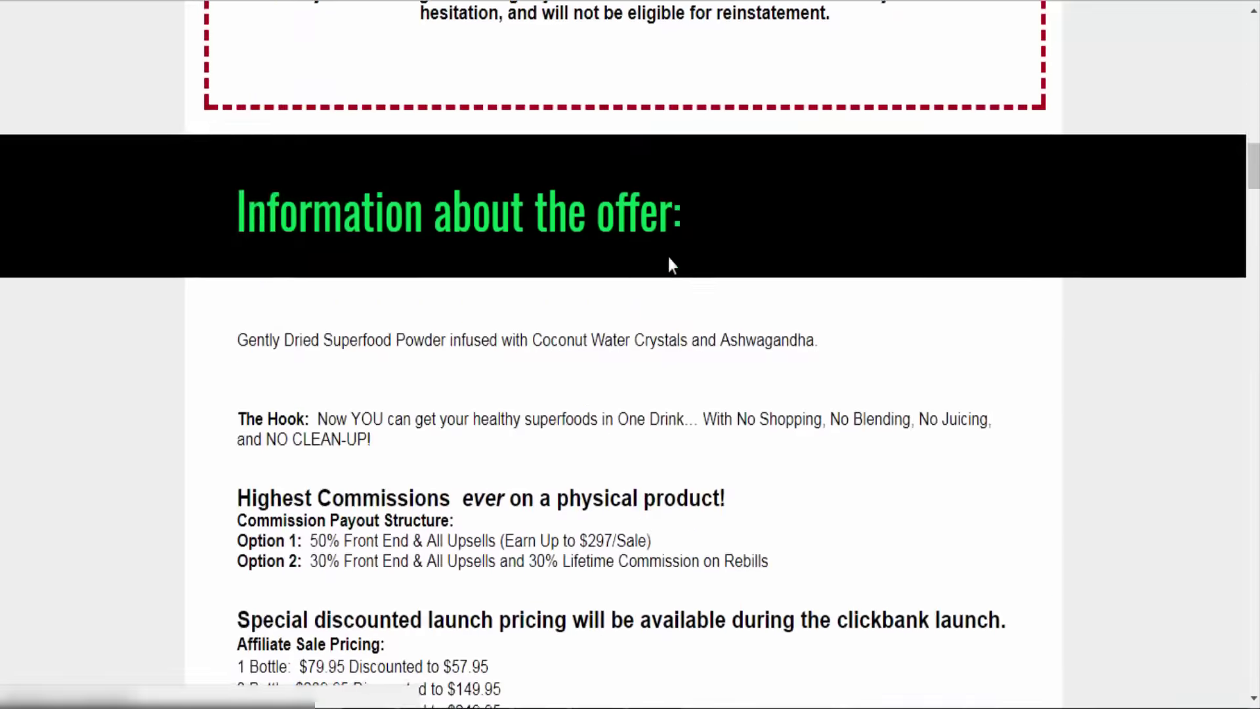
pyautogui.scroll(-20, 945, 356)
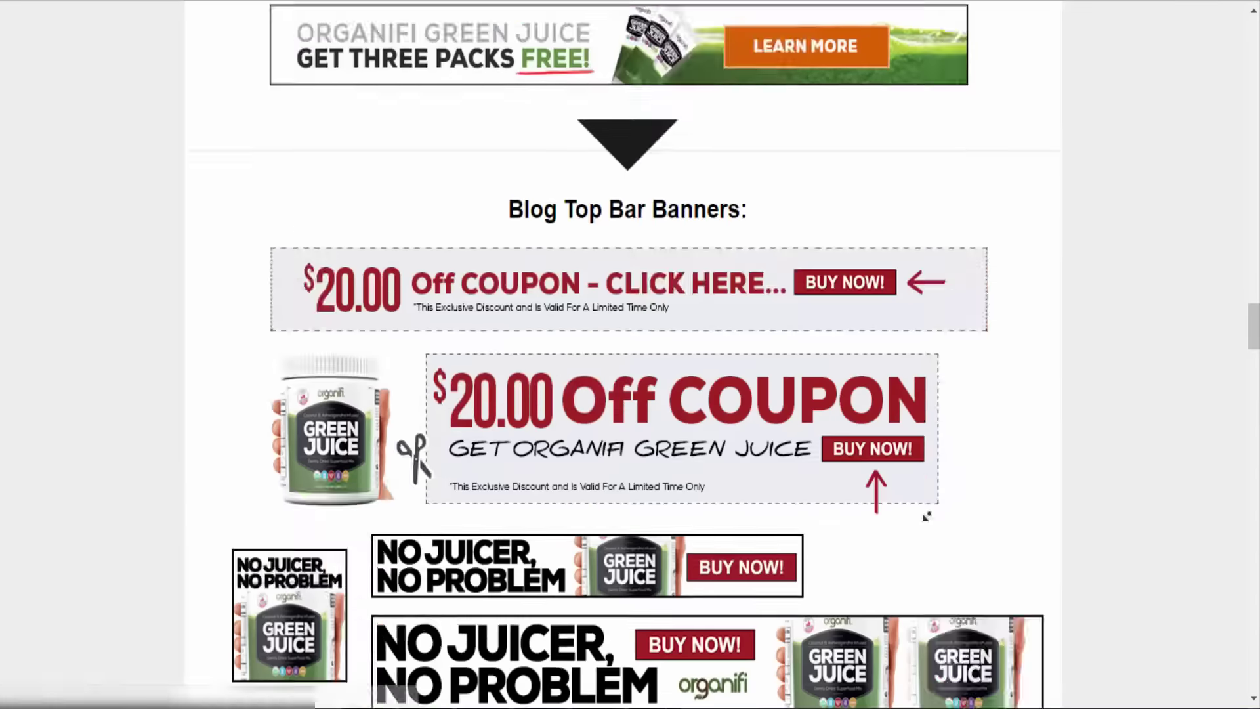
pyautogui.scroll(5, 900, 430)
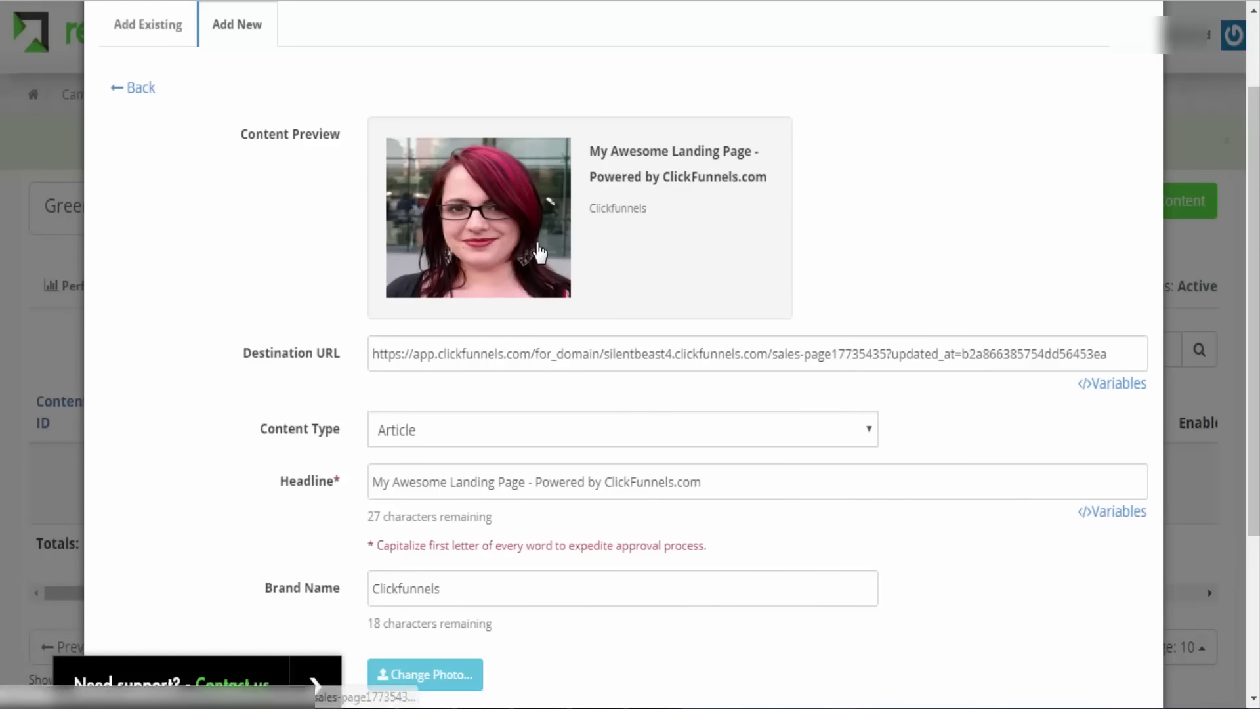
# Step: Back in Revcontent's Add Content form, clear the destination URL and check the content type options, leaving Article selected
pyautogui.moveTo(417, 246); pyautogui.dragTo(1253, 249)
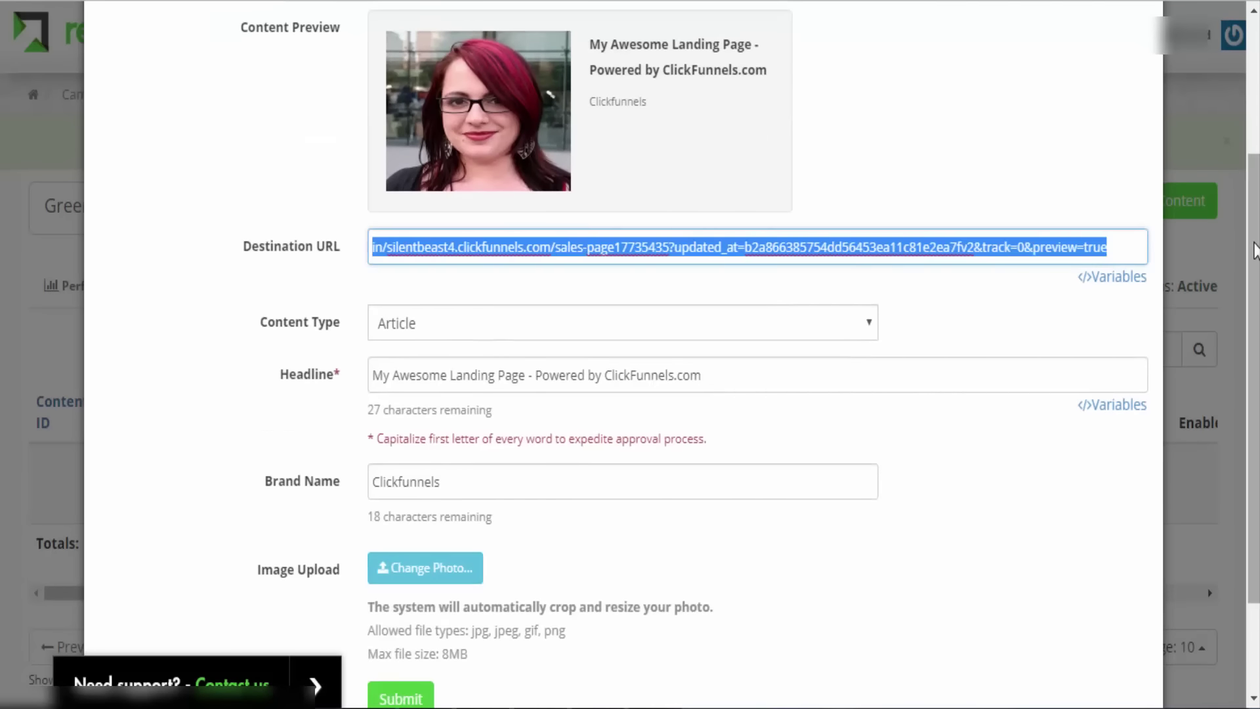
pyautogui.write('h')
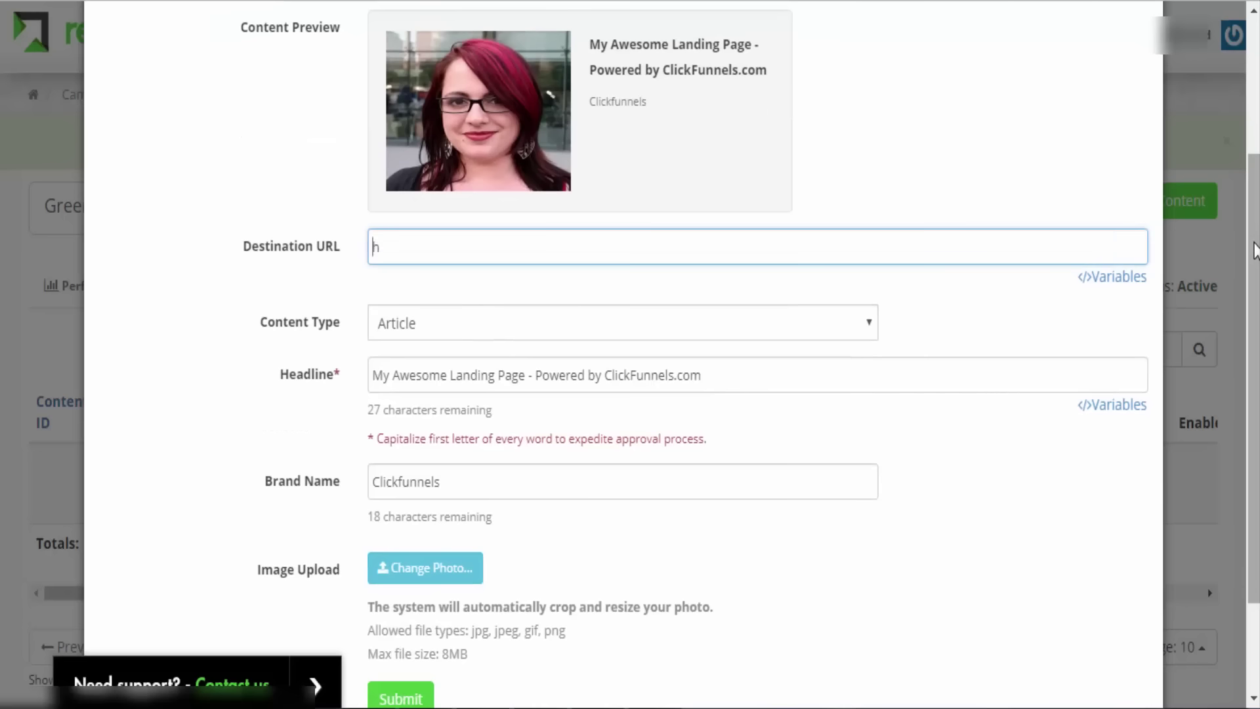
pyautogui.click(441, 324)
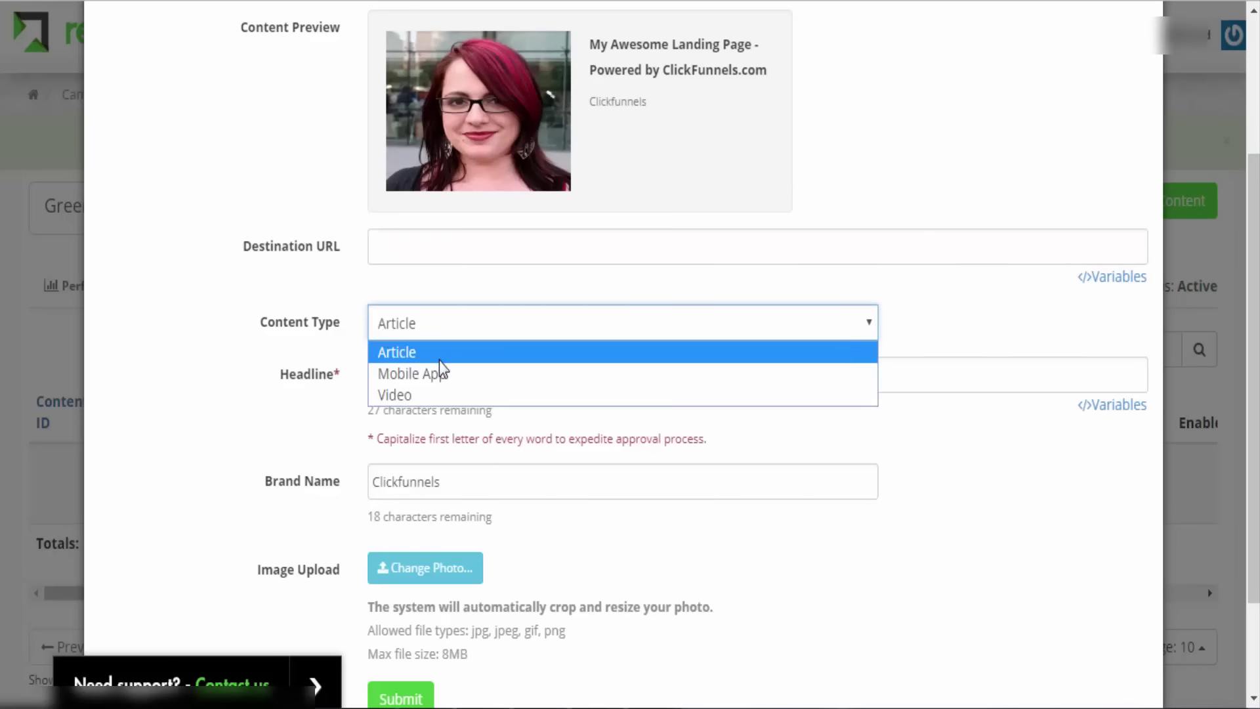
pyautogui.click(286, 391)
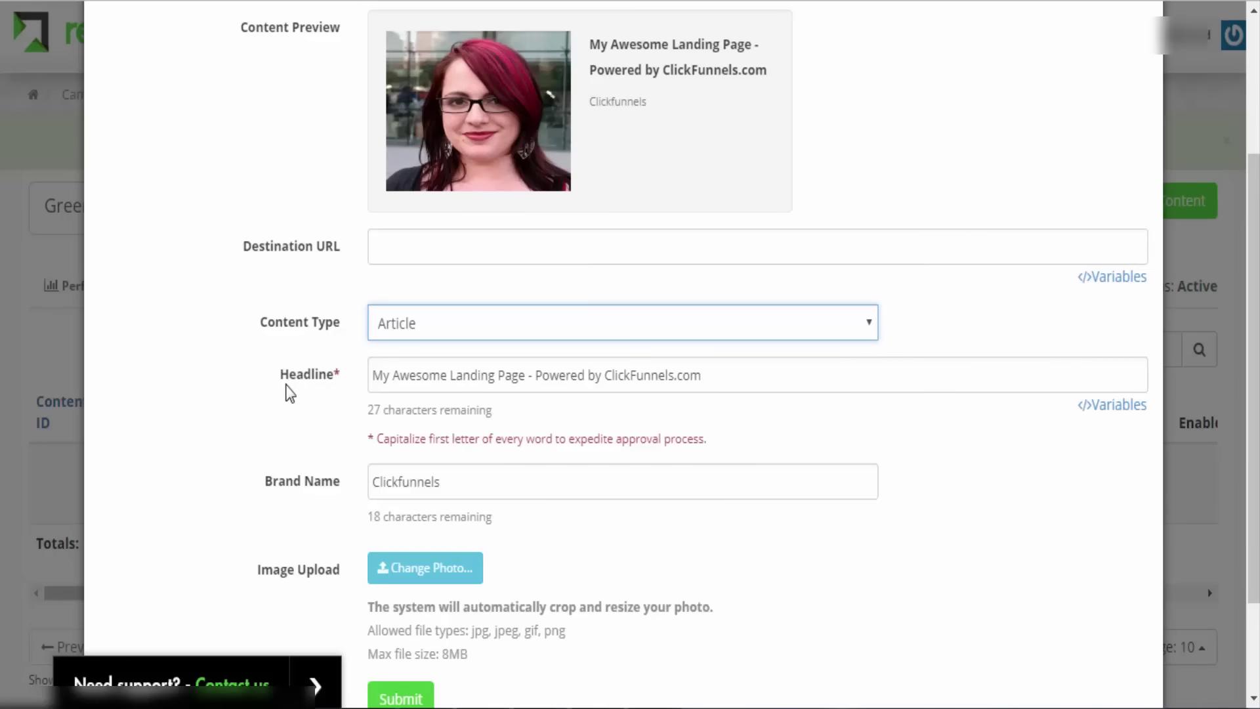
# Step: Replace the content headline with "Best Green Juice OF 2017"
pyautogui.moveTo(399, 379); pyautogui.dragTo(211, 401)
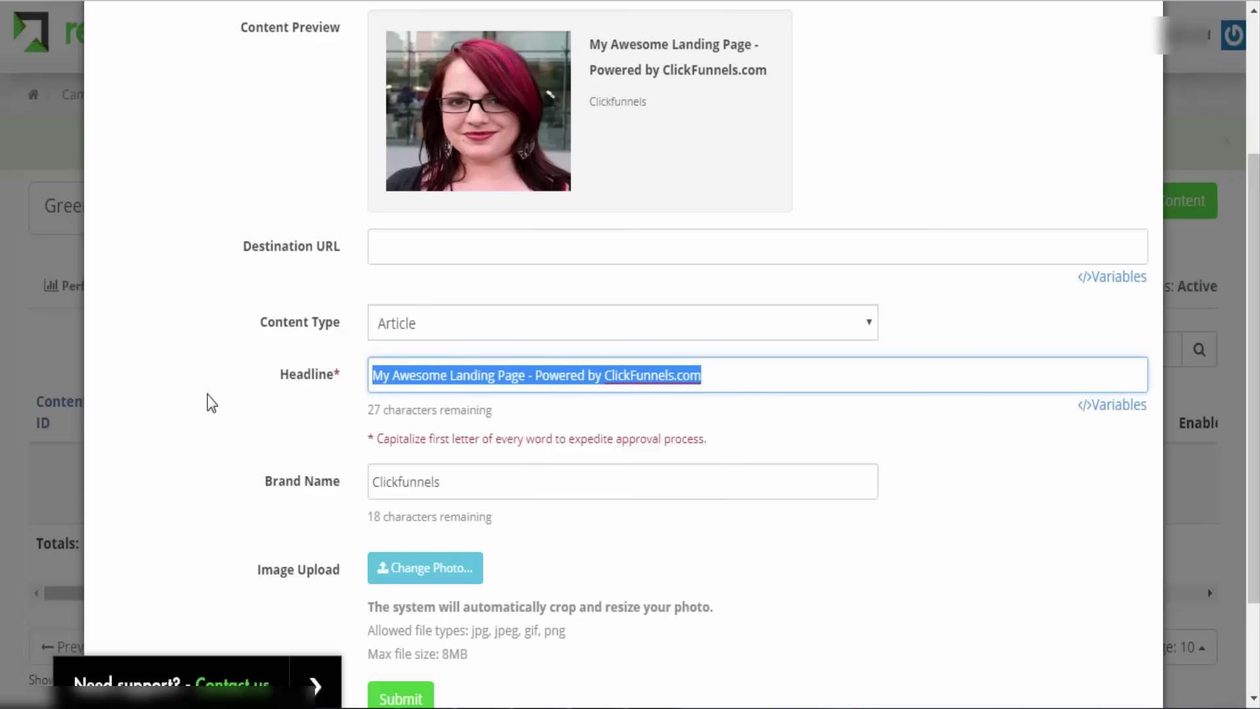
pyautogui.write('Be')
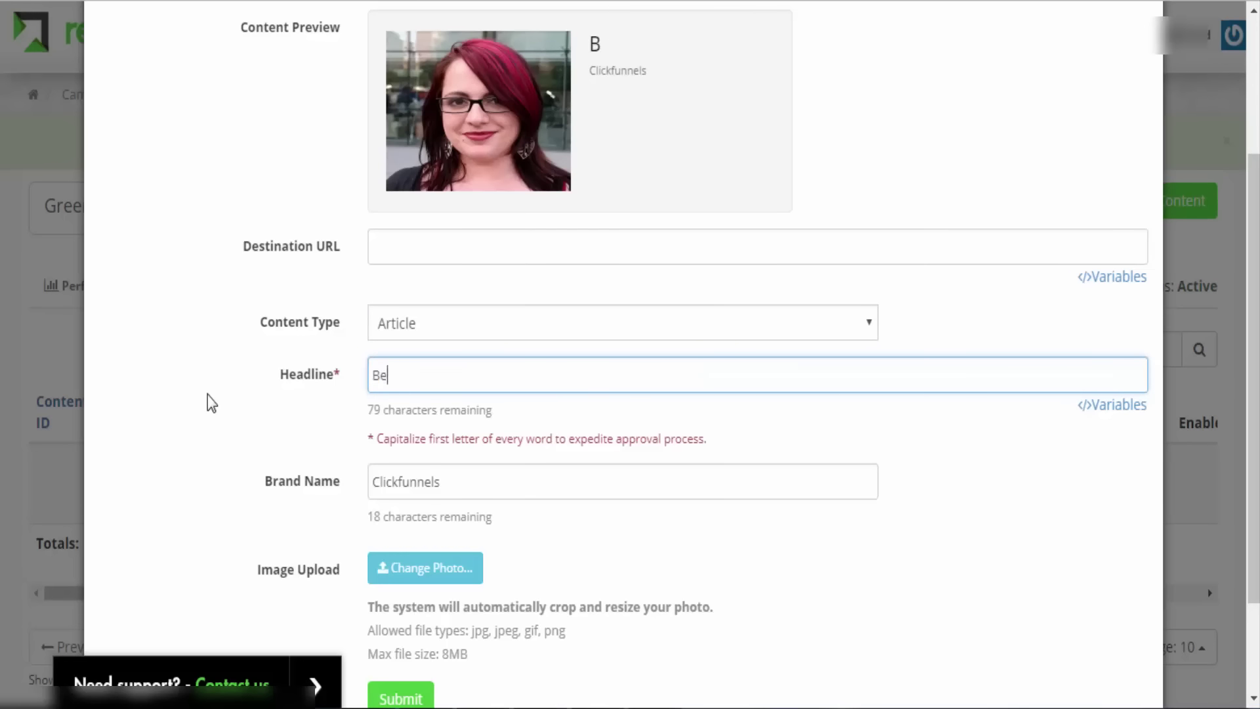
pyautogui.write('st Greeen')
pyautogui.press('BackSpace')
pyautogui.press('BackSpace')
pyautogui.write('n ')
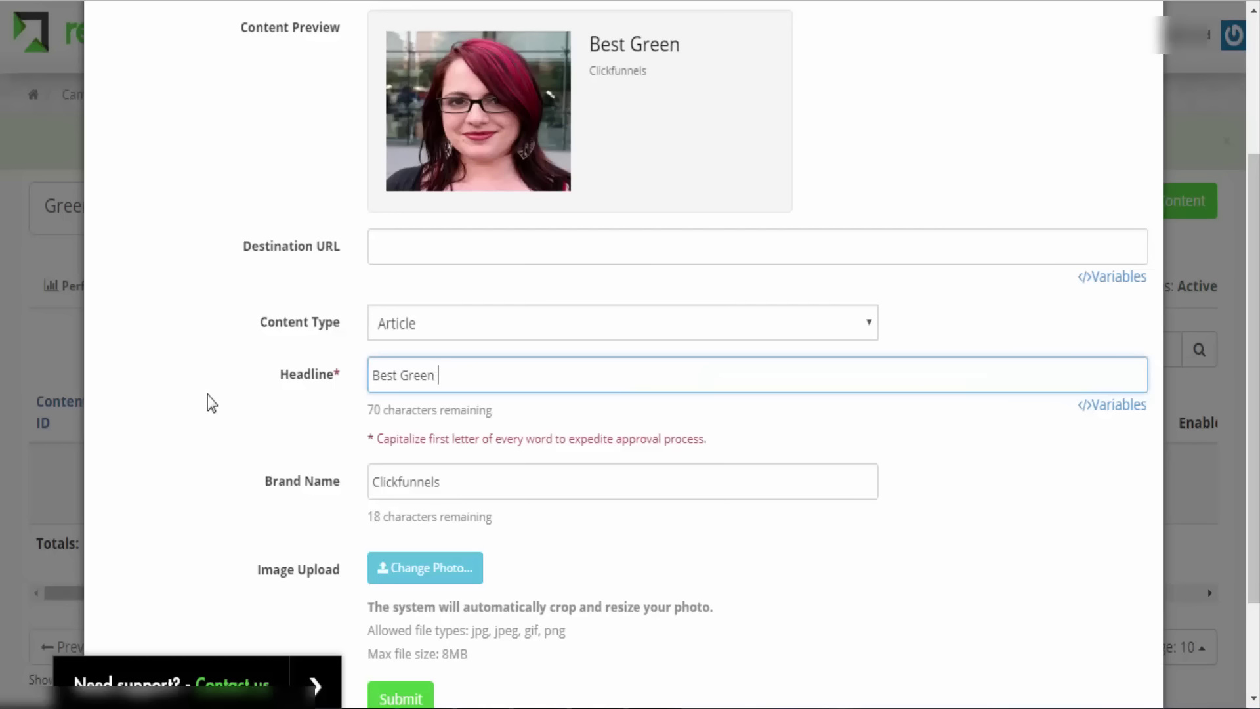
pyautogui.write('Juice OF 2017')
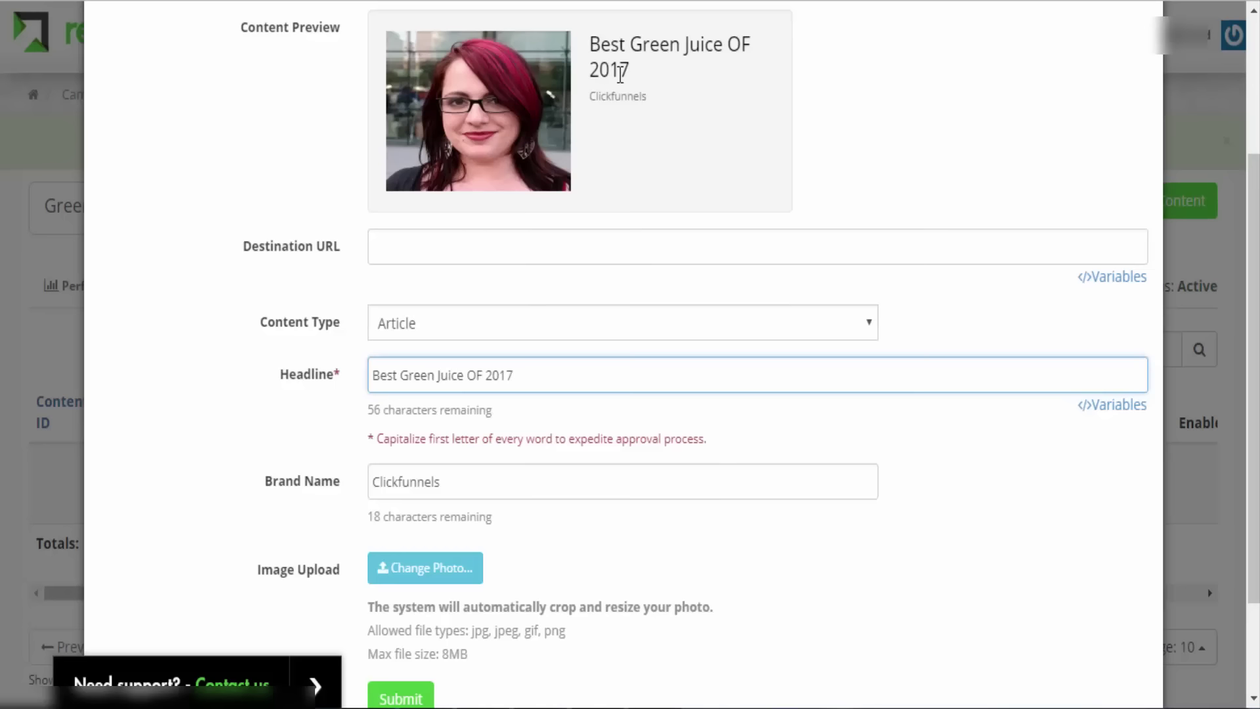
# Step: Check the headline in the content preview and clear the Headline field
pyautogui.moveTo(588, 42); pyautogui.dragTo(752, 43)
pyautogui.click(752, 43)
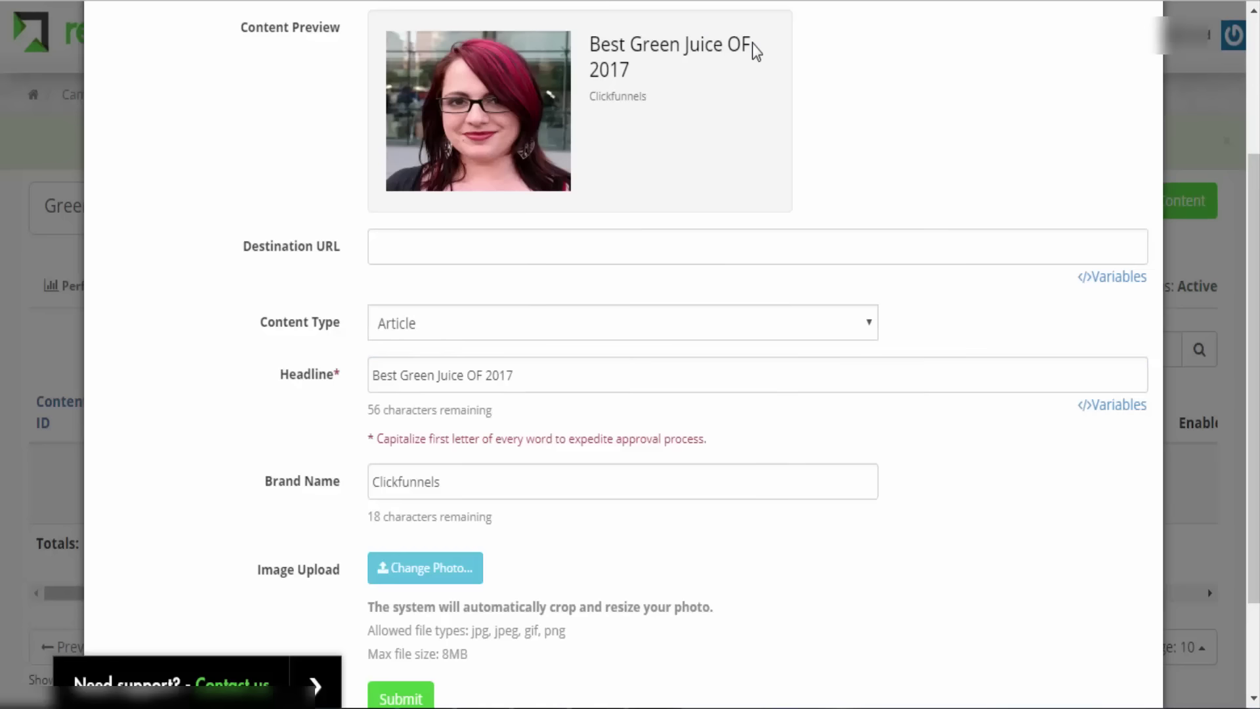
pyautogui.tripleClick(616, 45)
pyautogui.click(523, 356)
pyautogui.tripleClick(524, 371)
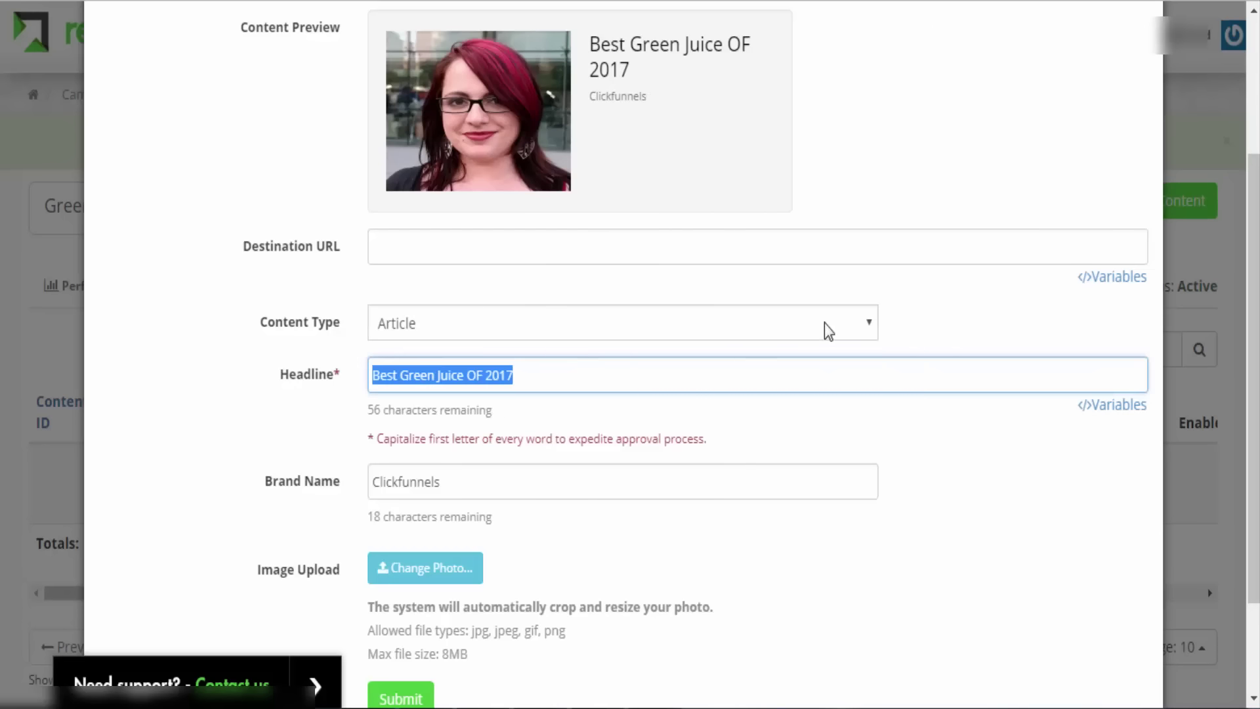
pyautogui.press('BackSpace')
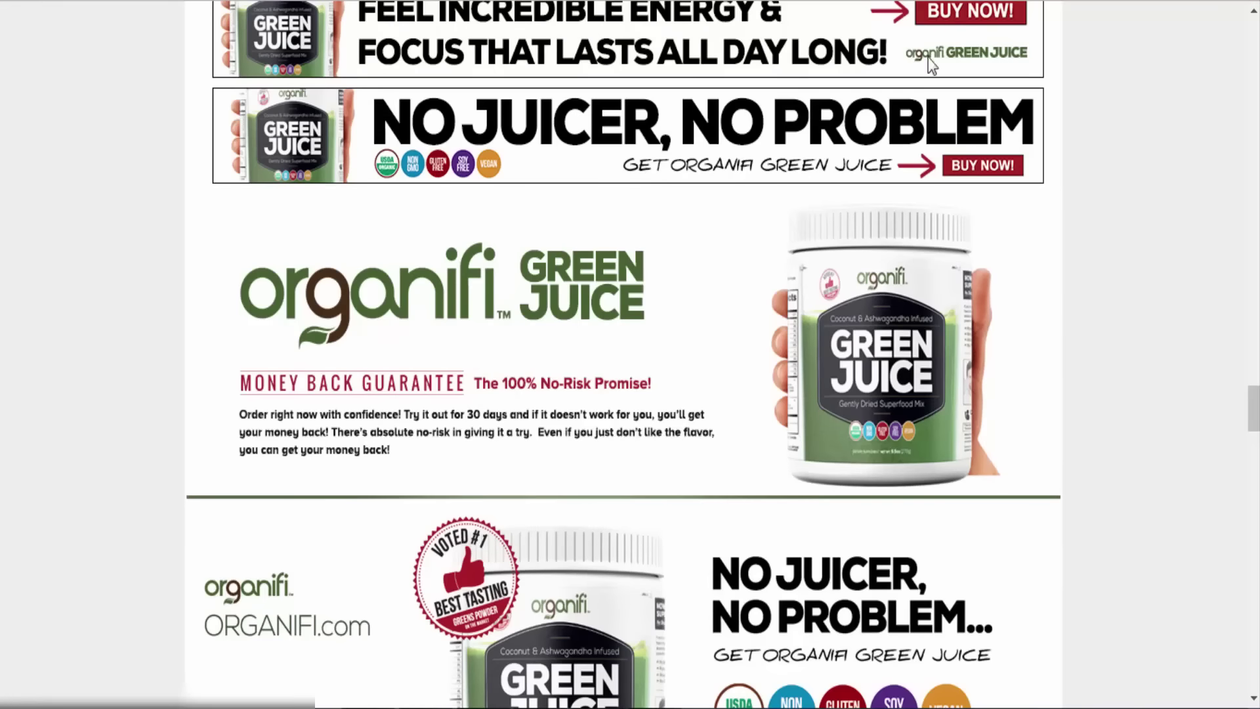
# Step: Examine the side bar banners and Facebook ad examples on the Organifi affiliate resources page for ad copy ideas
pyautogui.scroll(-4, 557, 369)
pyautogui.scroll(-7, 554, 471)
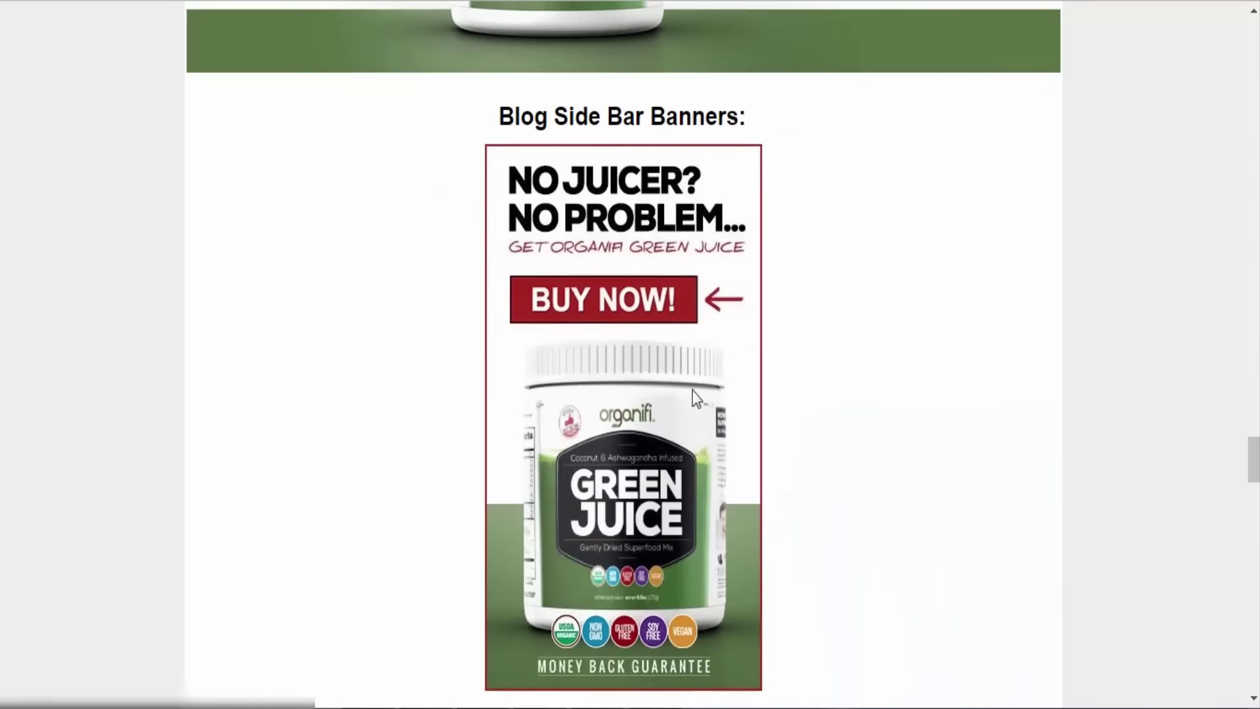
pyautogui.scroll(-6, 931, 328)
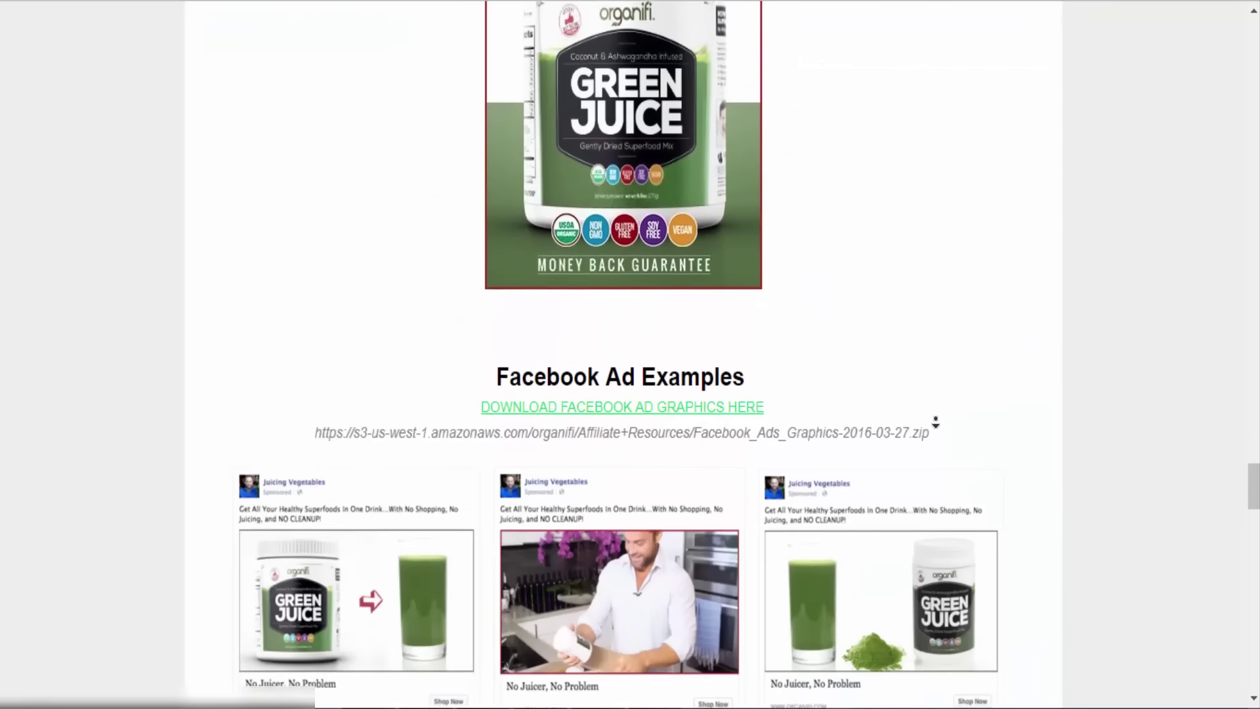
pyautogui.scroll(-3, 718, 361)
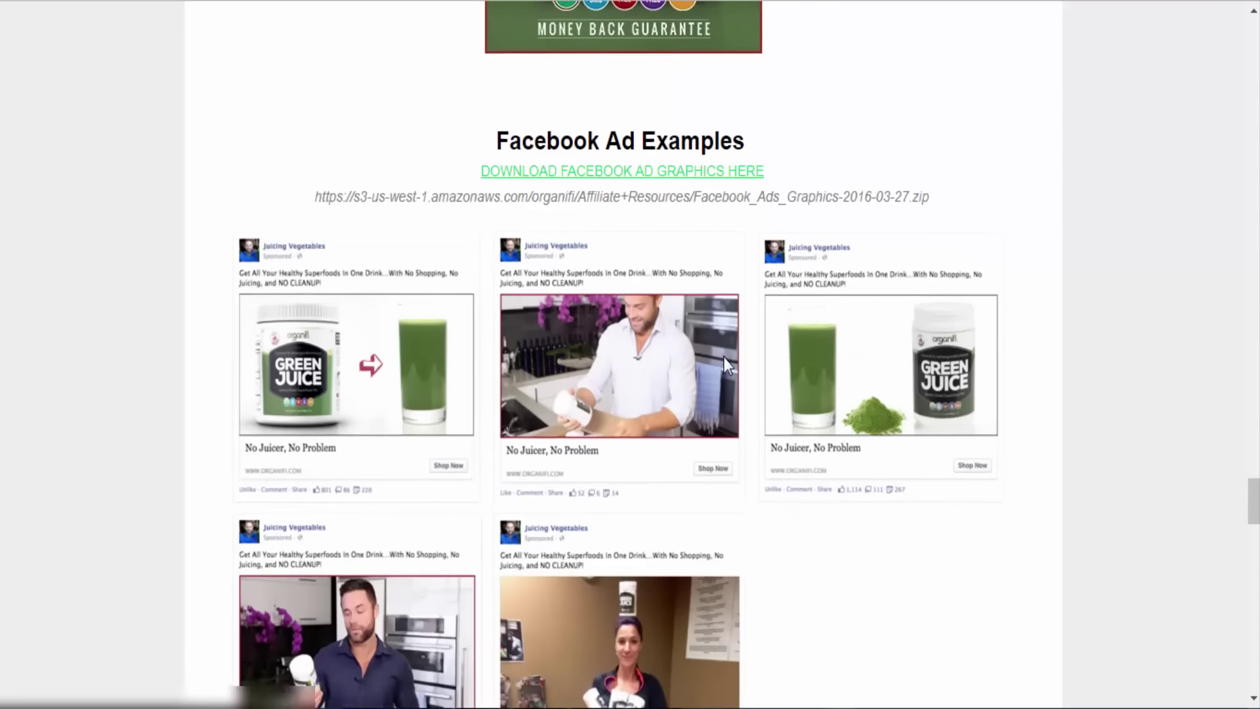
pyautogui.scroll(-2, 723, 357)
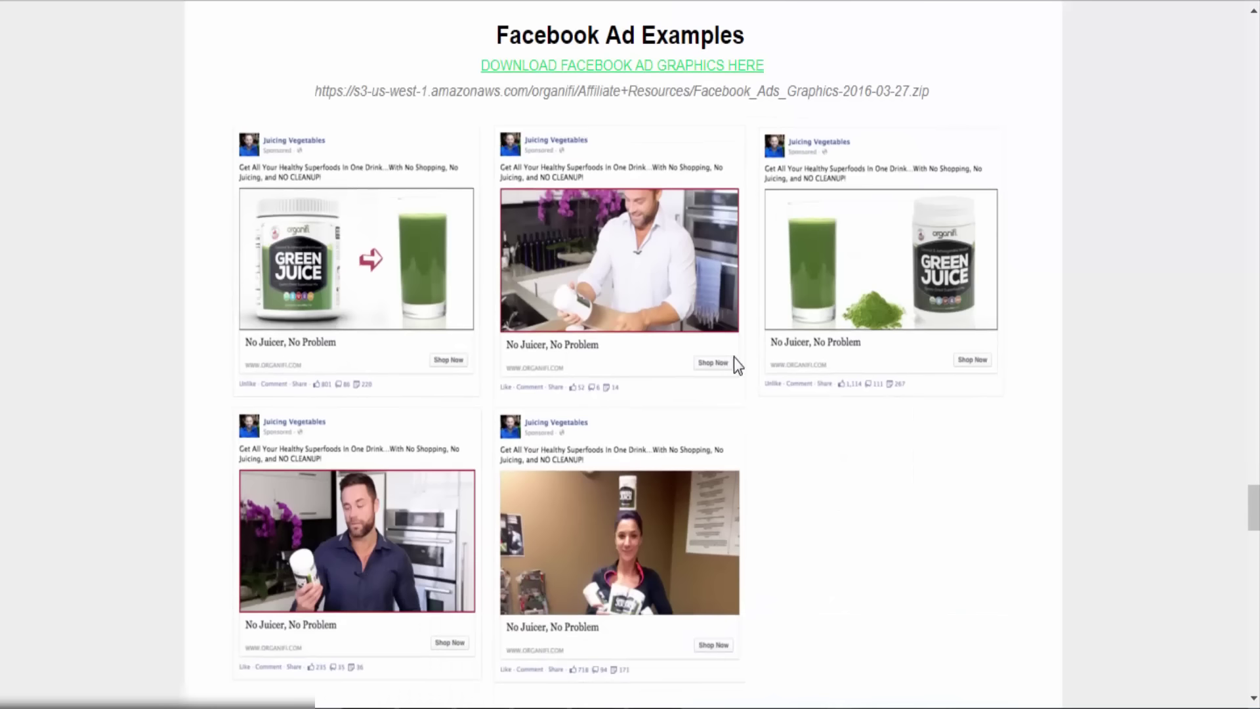
pyautogui.middleClick(1077, 422)
pyautogui.scroll(1, 1067, 393)
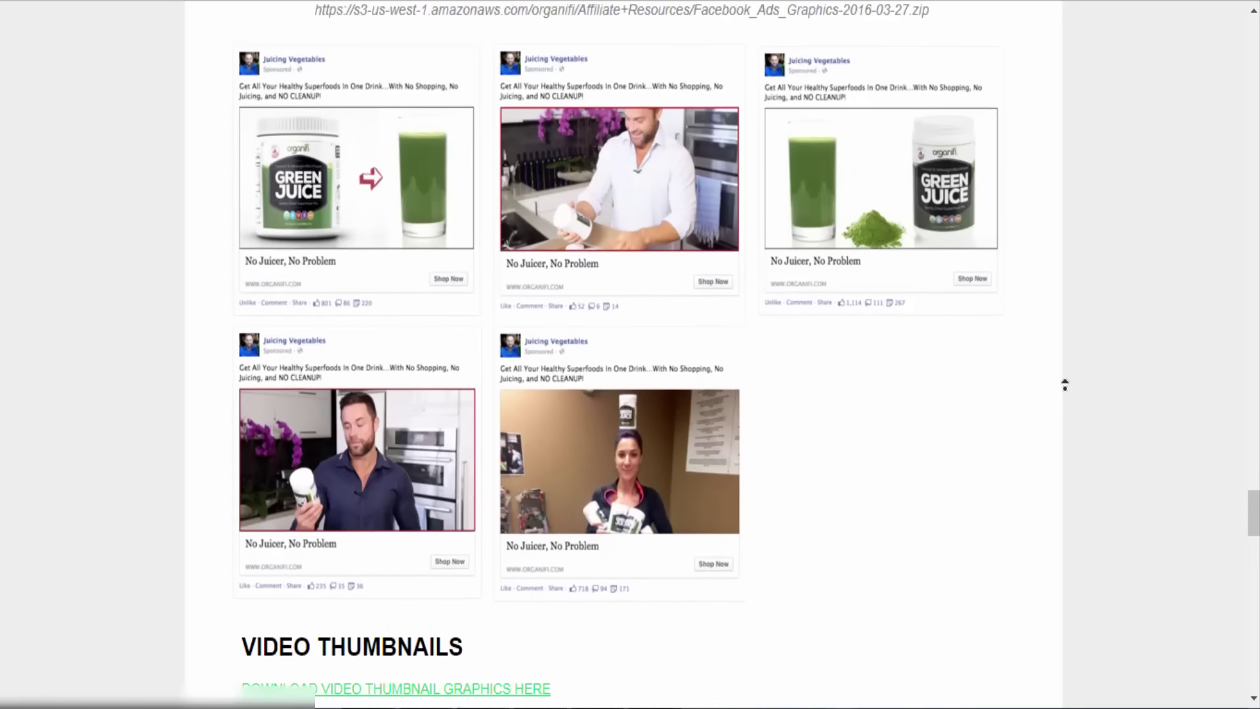
pyautogui.click(1059, 361)
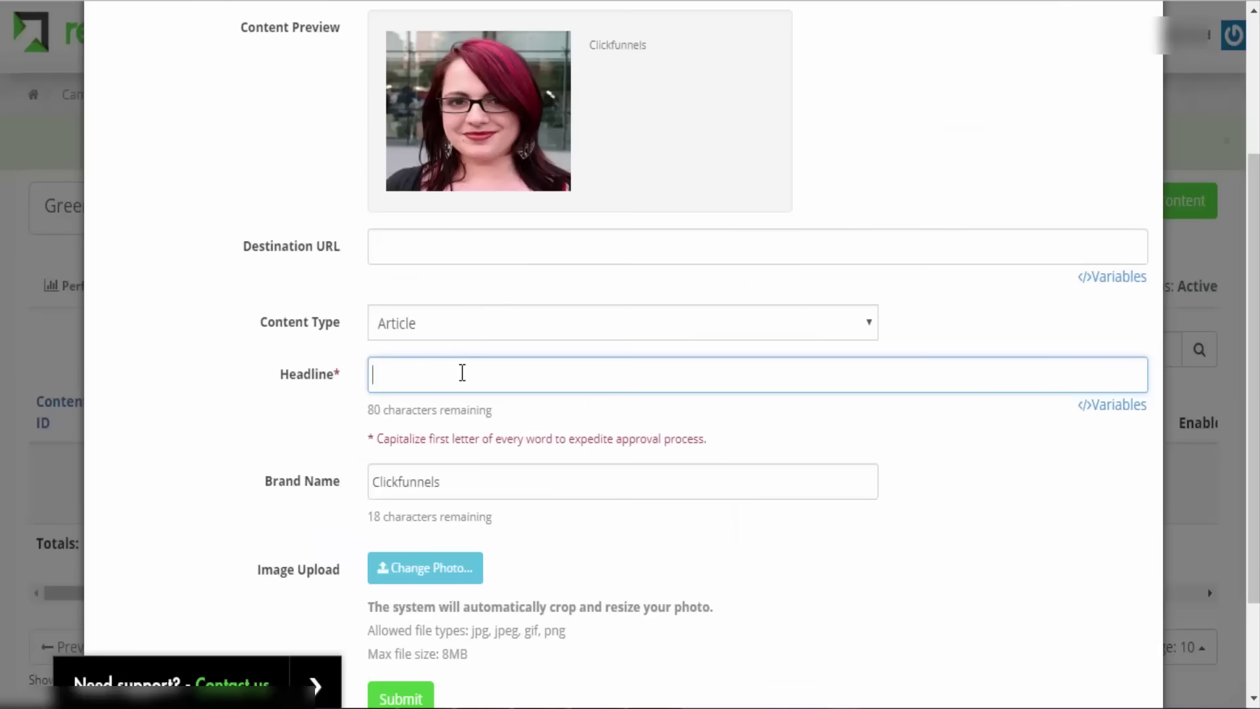
# Step: Enter the content headline "Grab Your Superfood in one bottle"
pyautogui.write('Gre')
pyautogui.press('BackSpace')
pyautogui.write('ab ')
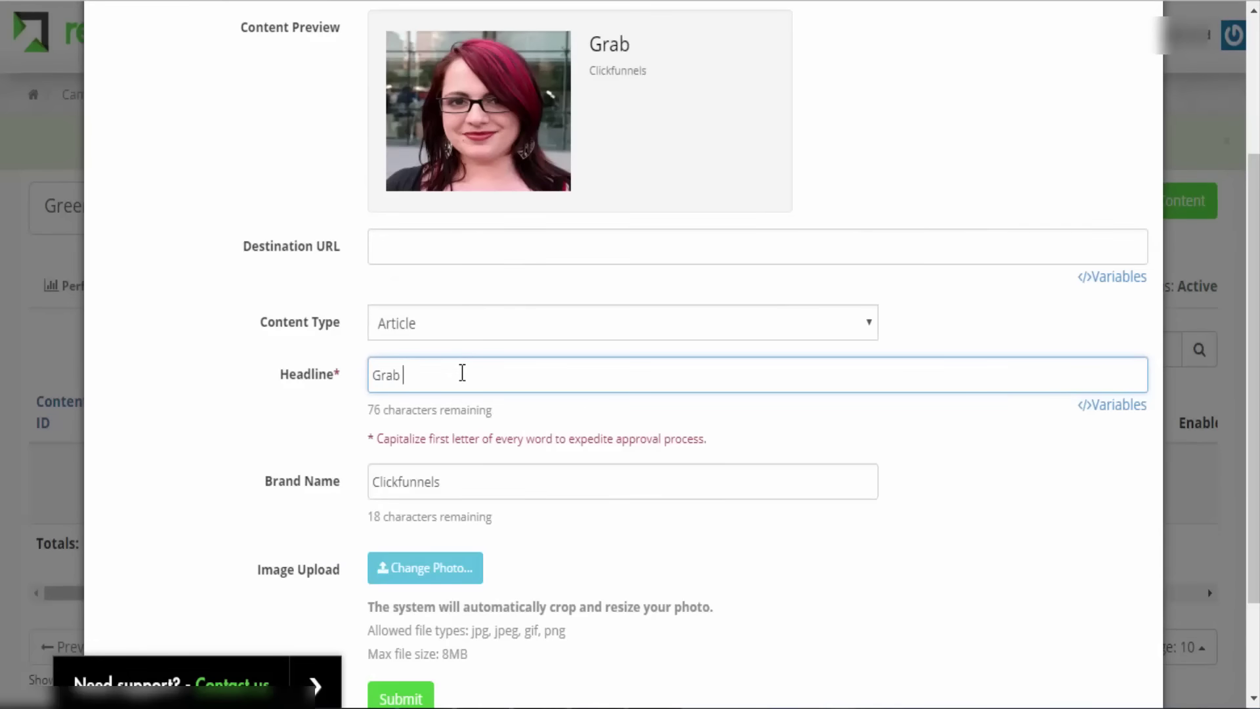
pyautogui.write('Your Sup')
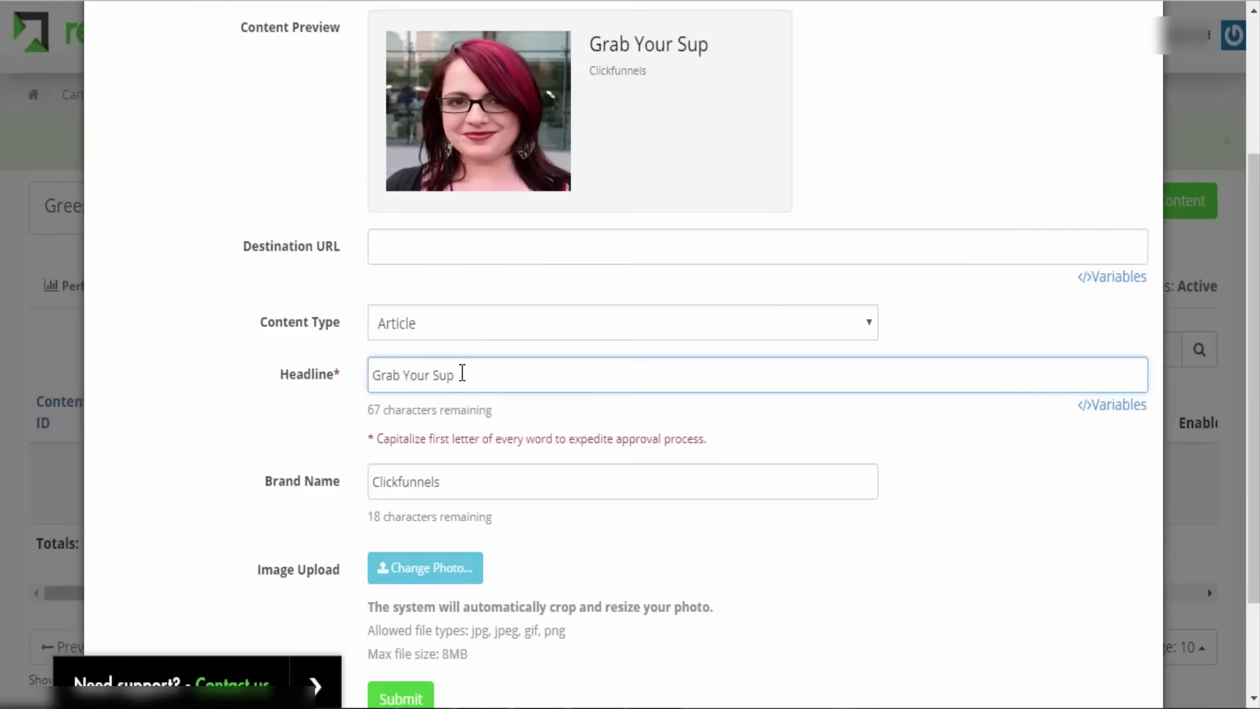
pyautogui.write('erfood')
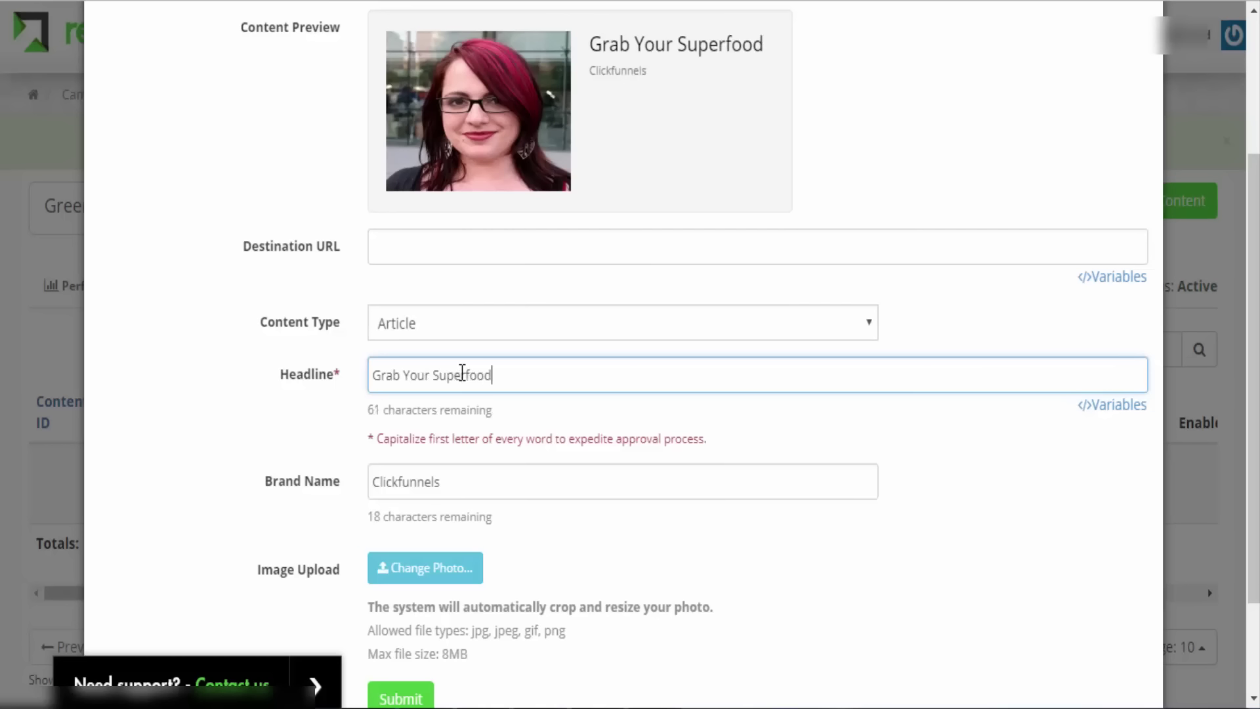
pyautogui.write('s')
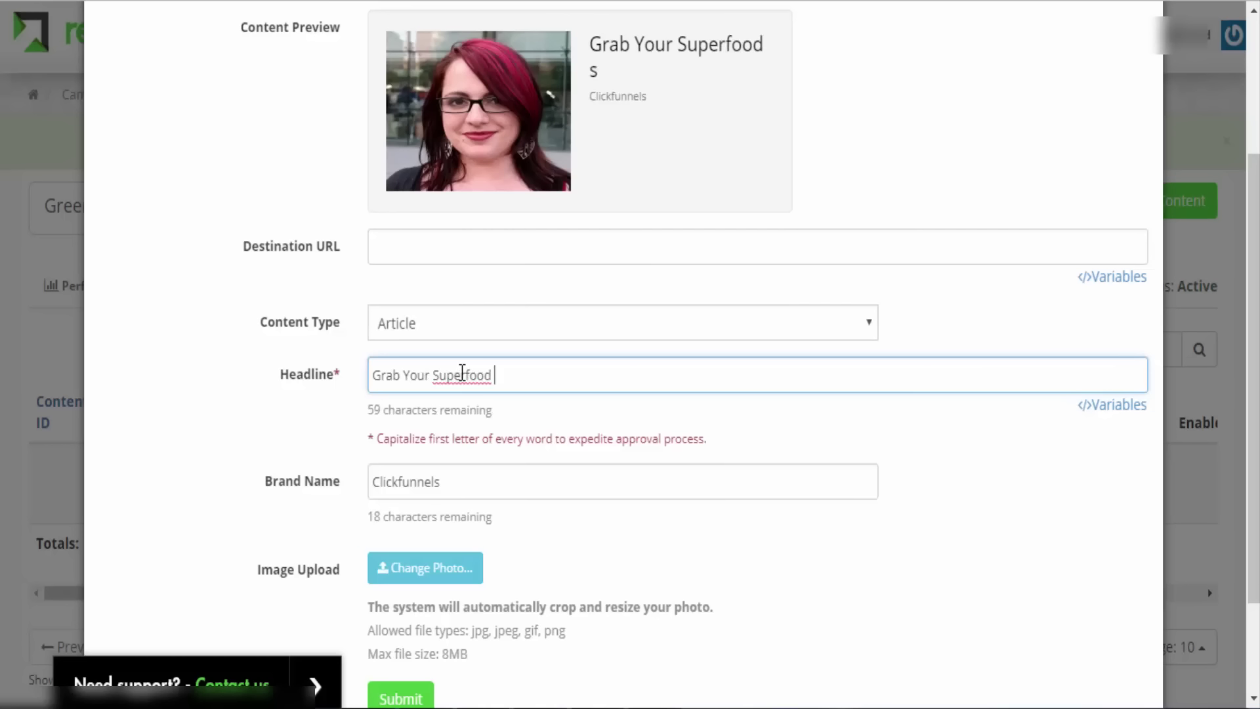
pyautogui.press('BackSpace')
pyautogui.press('BackSpace')
pyautogui.write('in one bottle')
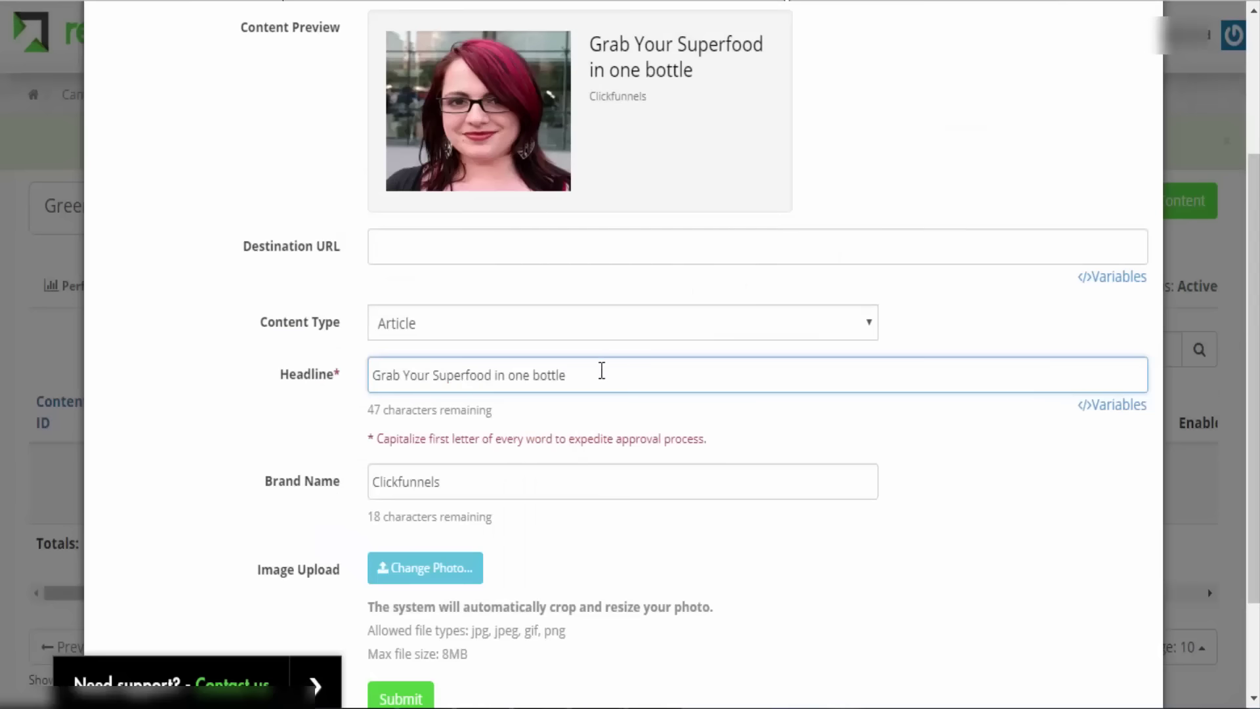
# Step: Change the end of the headline to "In One Drink" with every word capitalized, and check the capitalization note
pyautogui.doubleClick(602, 371)
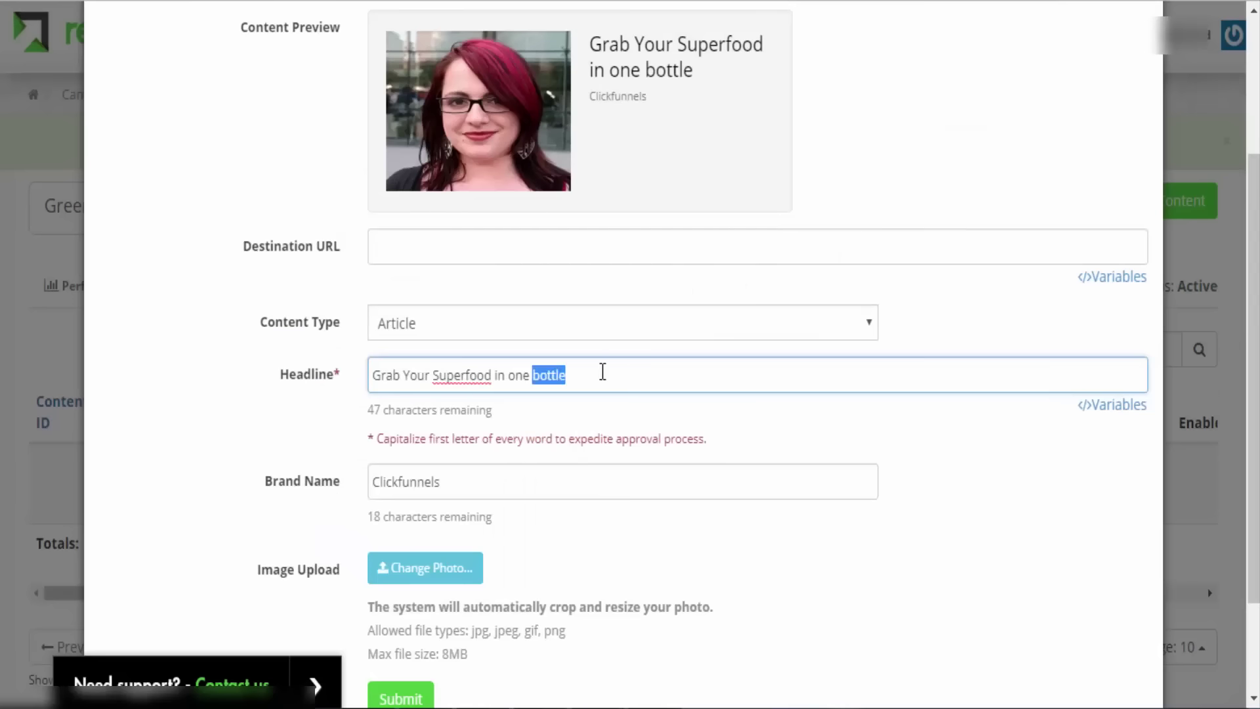
pyautogui.write('Drink')
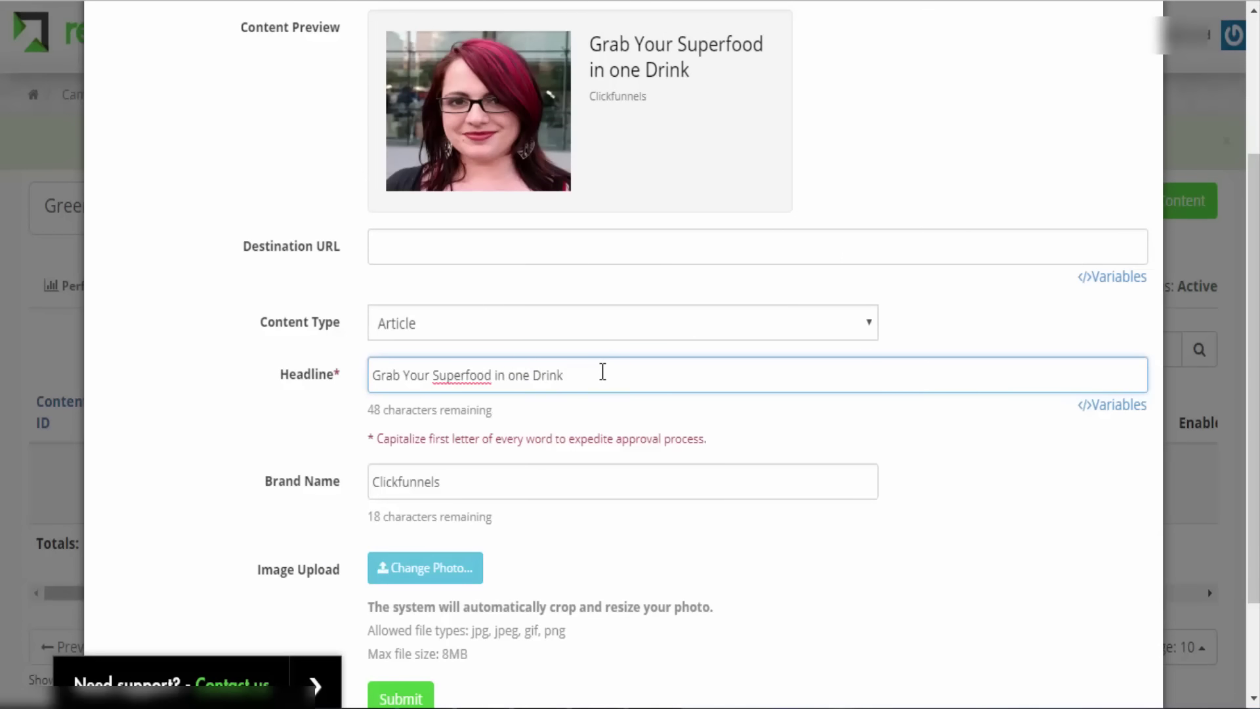
pyautogui.moveTo(524, 375); pyautogui.dragTo(508, 383)
pyautogui.press('BackSpace')
pyautogui.write('On')
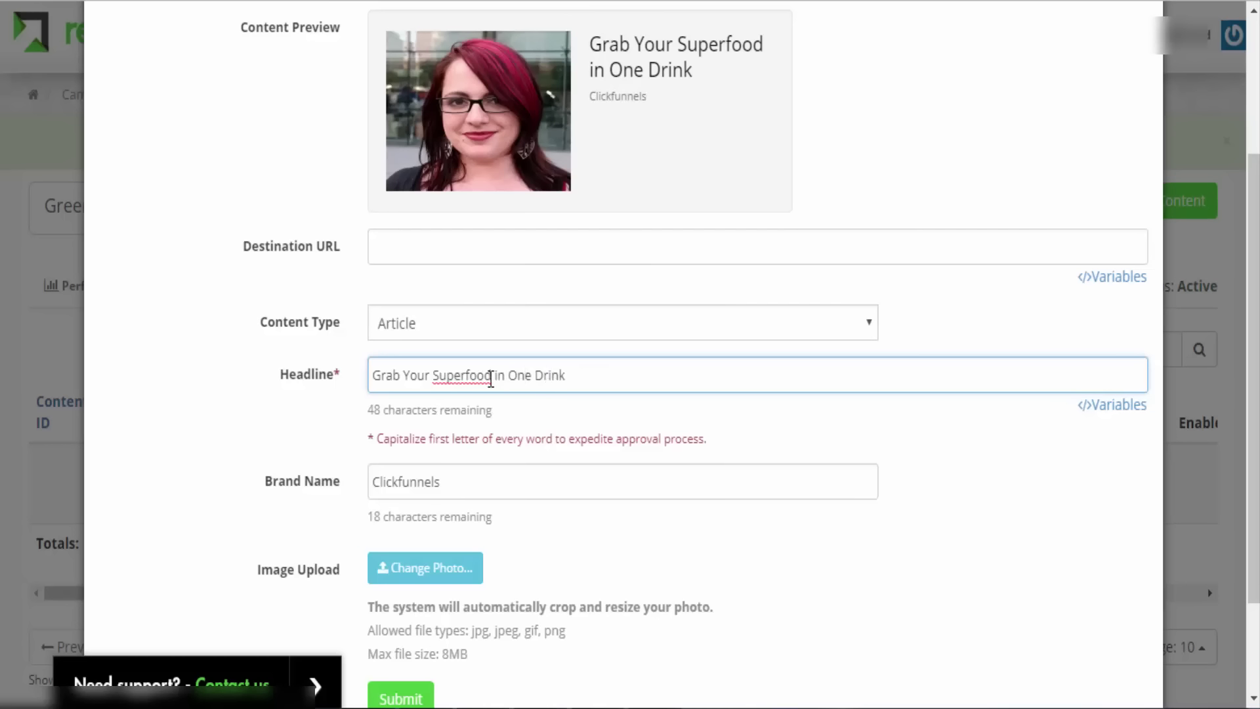
pyautogui.write('I')
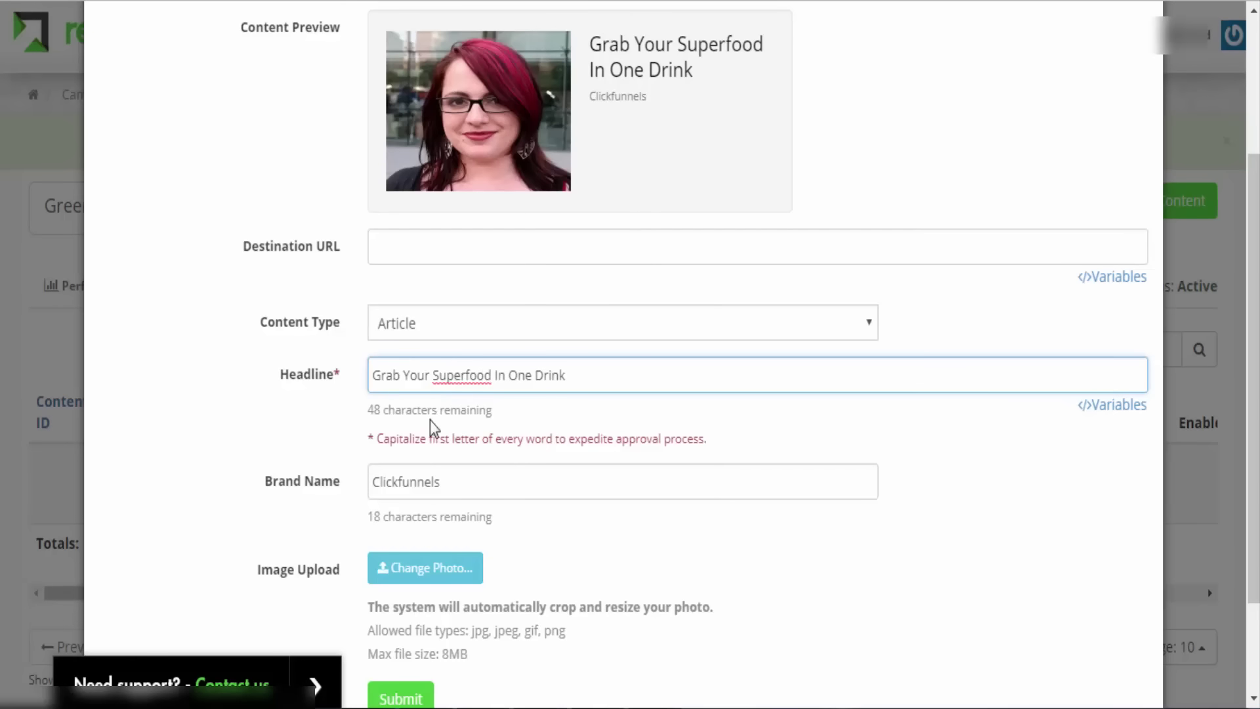
pyautogui.moveTo(720, 439); pyautogui.dragTo(361, 433)
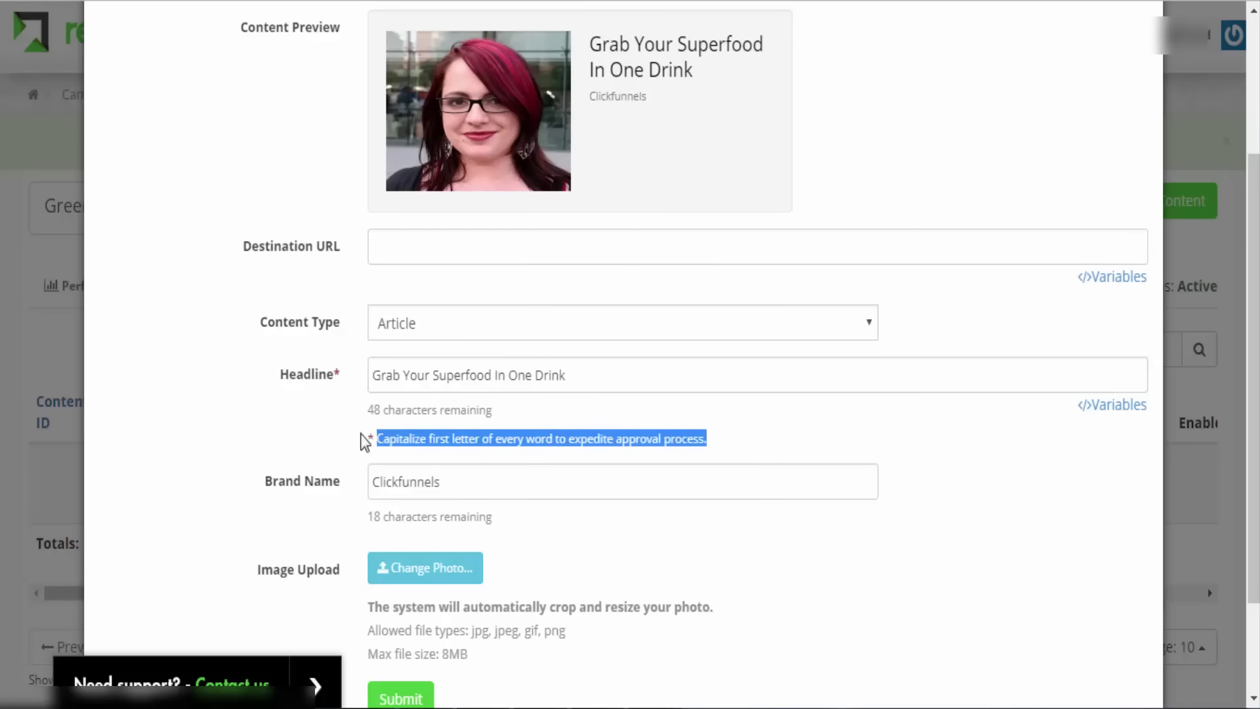
pyautogui.click(394, 402)
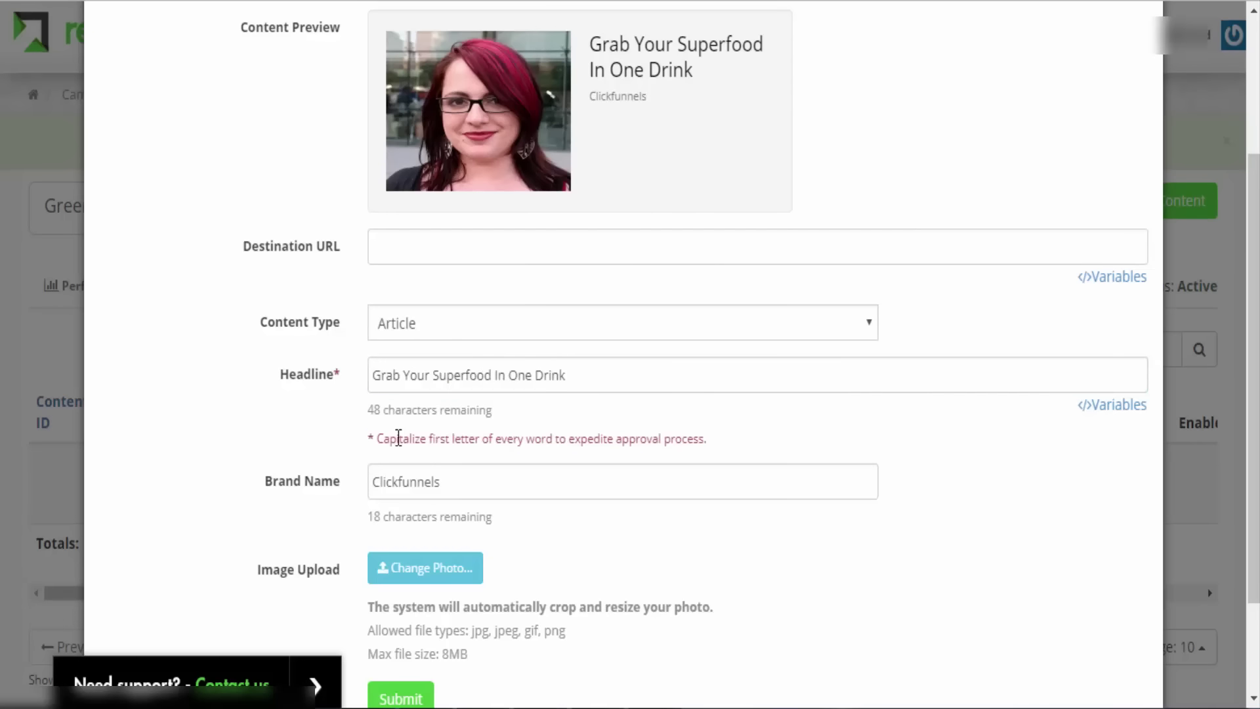
# Step: Replace the brand name with "green juice"
pyautogui.click(678, 481)
pyautogui.hotkey('ctrl', 'a')
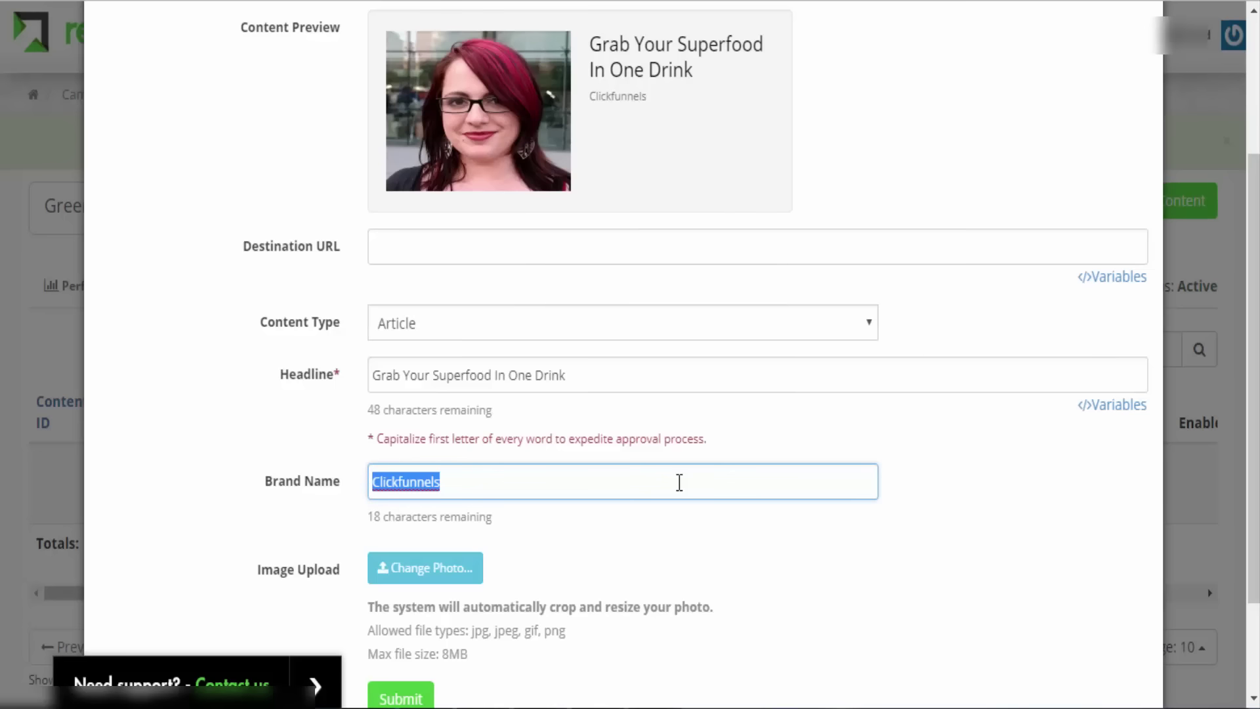
pyautogui.write('grreen')
pyautogui.press('BackSpace')
pyautogui.press('BackSpace')
pyautogui.press('BackSpace')
pyautogui.press('BackSpace')
pyautogui.press('BackSpace')
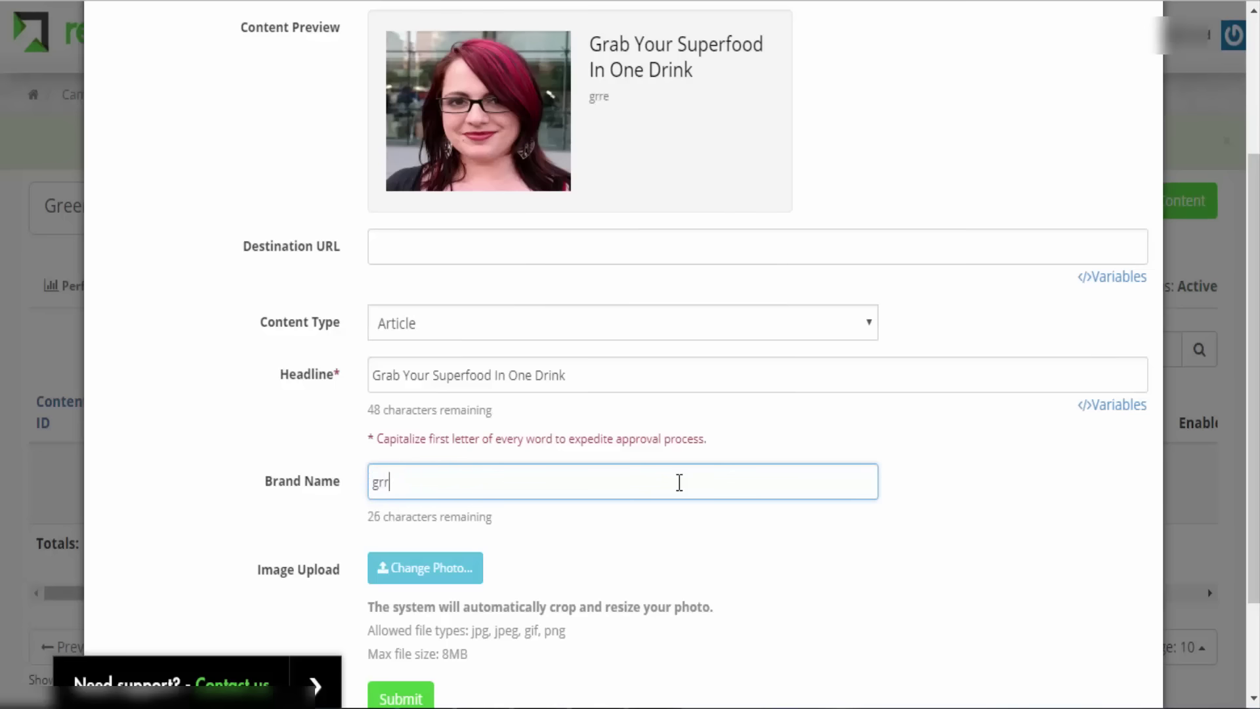
pyautogui.write('eeen juc')
pyautogui.press('BackSpace')
pyautogui.write('ice')
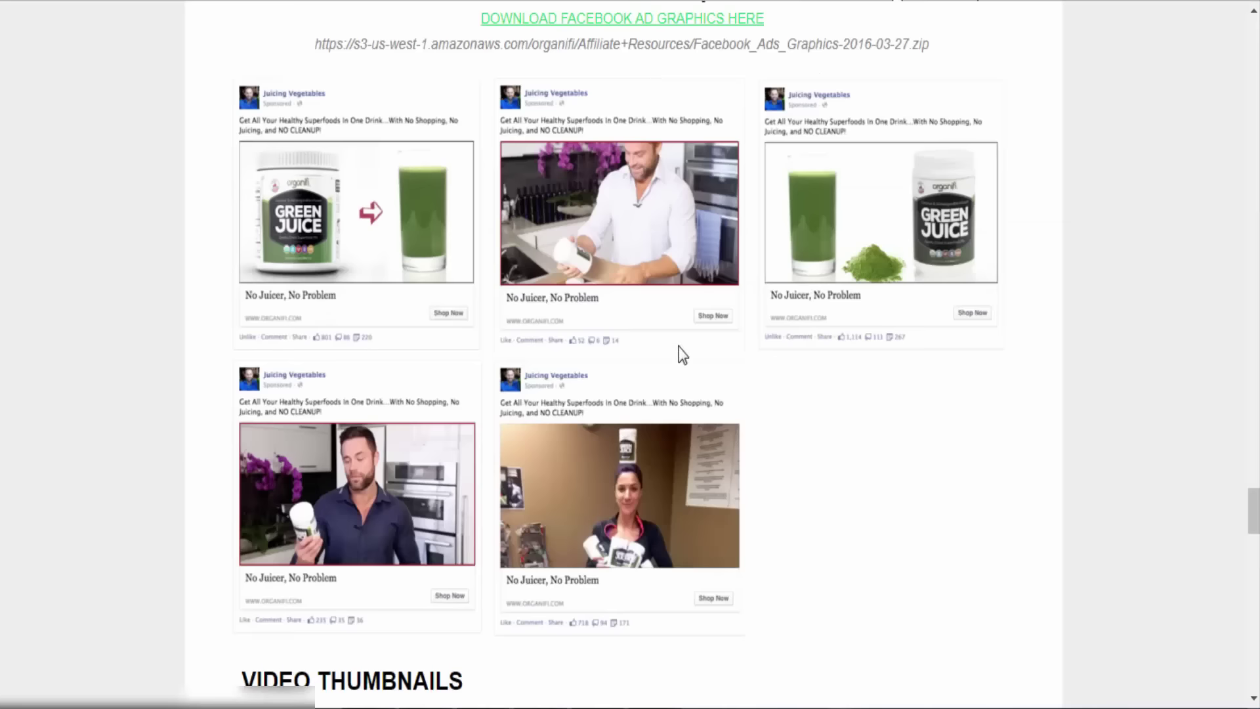
# Step: Look through the Organifi affiliate resources page, from the Facebook ad examples to the email swipes and banners, for usable ad images
pyautogui.scroll(-1, 867, 310)
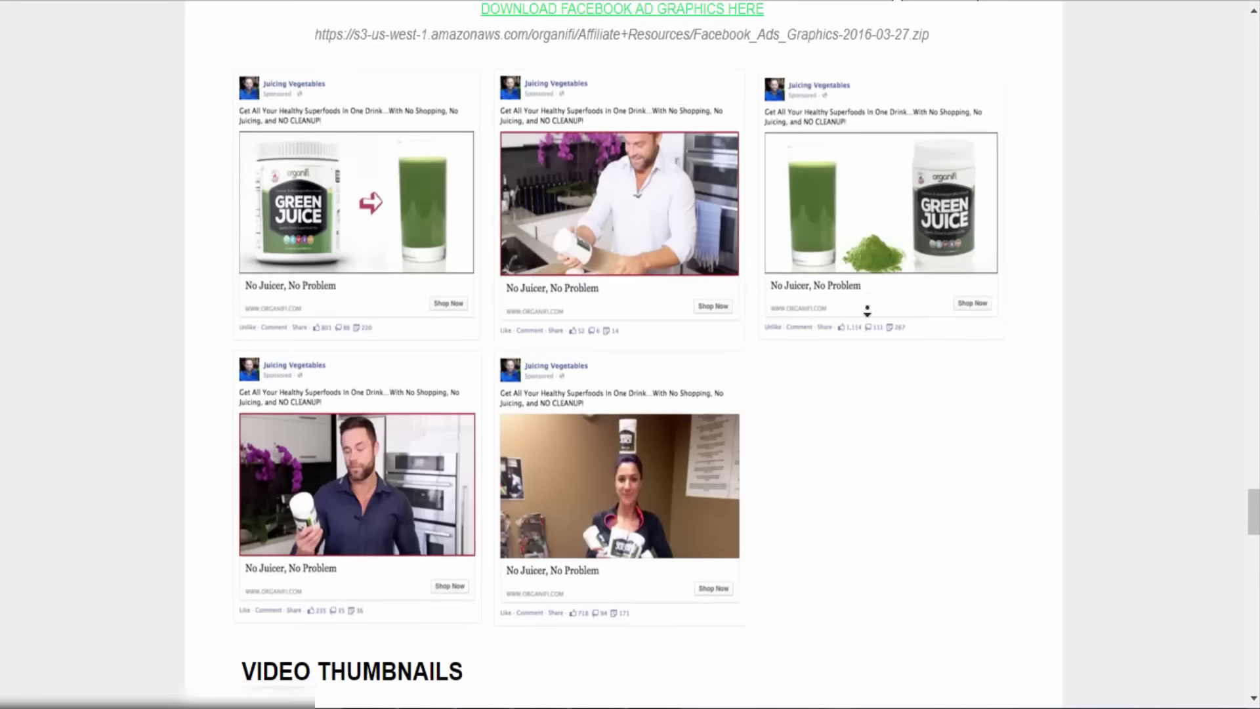
pyautogui.scroll(-8, 868, 315)
pyautogui.scroll(-5, 613, 228)
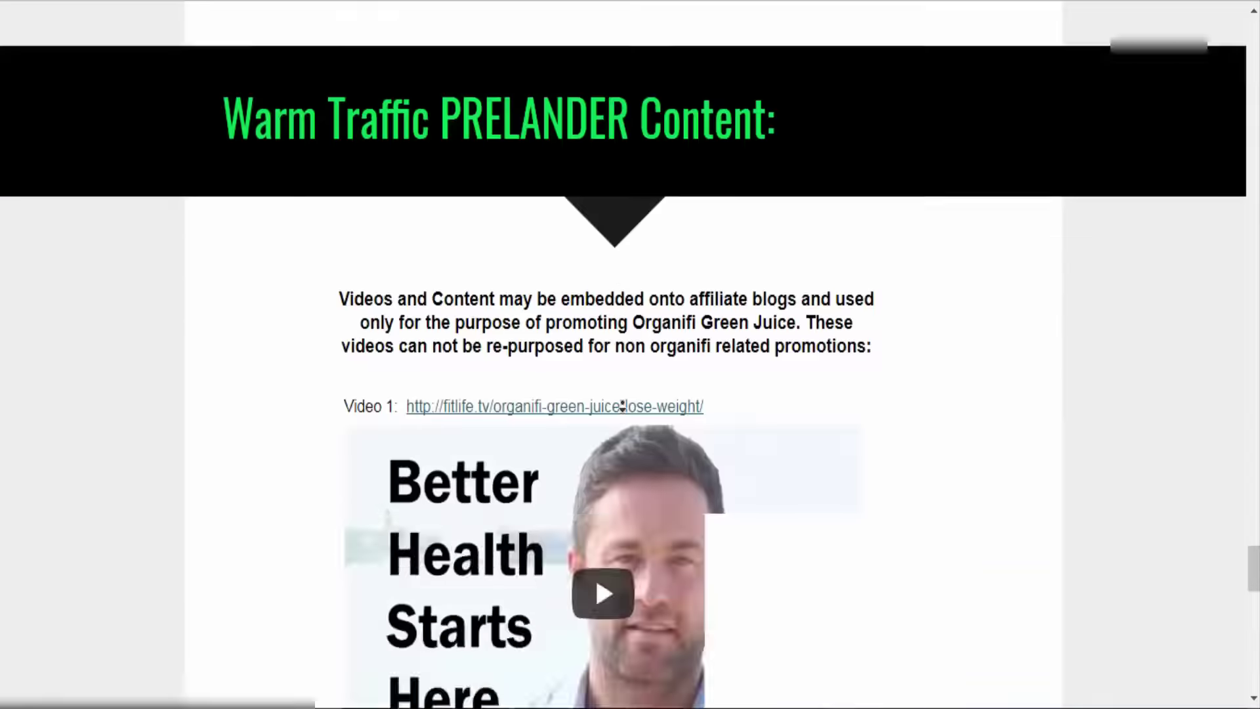
pyautogui.scroll(-15, 622, 406)
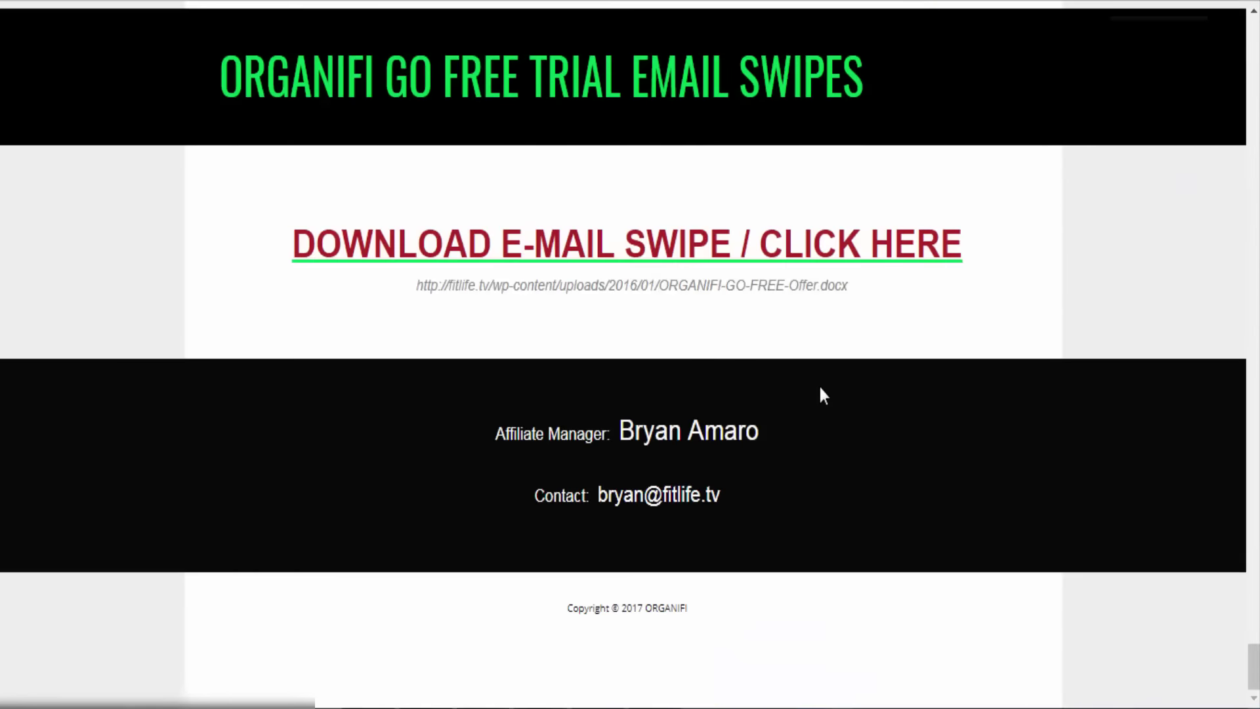
pyautogui.scroll(15, 755, 262)
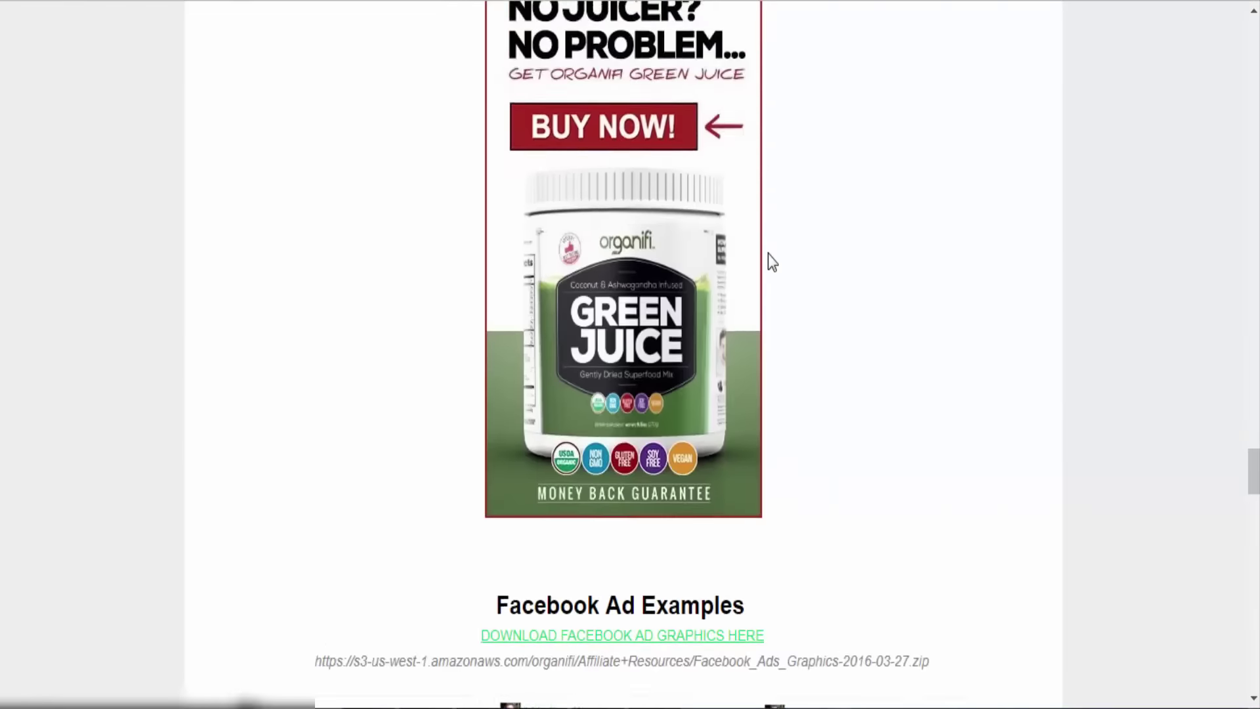
pyautogui.scroll(15, 775, 263)
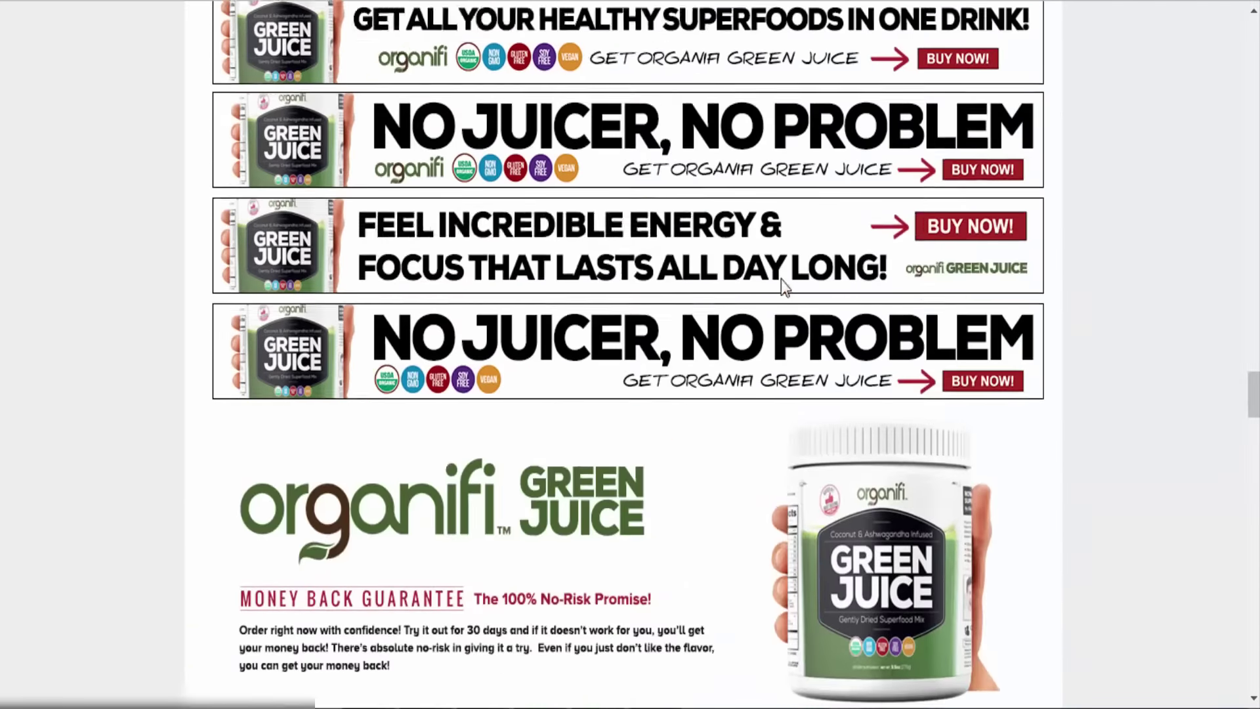
pyautogui.scroll(12, 781, 282)
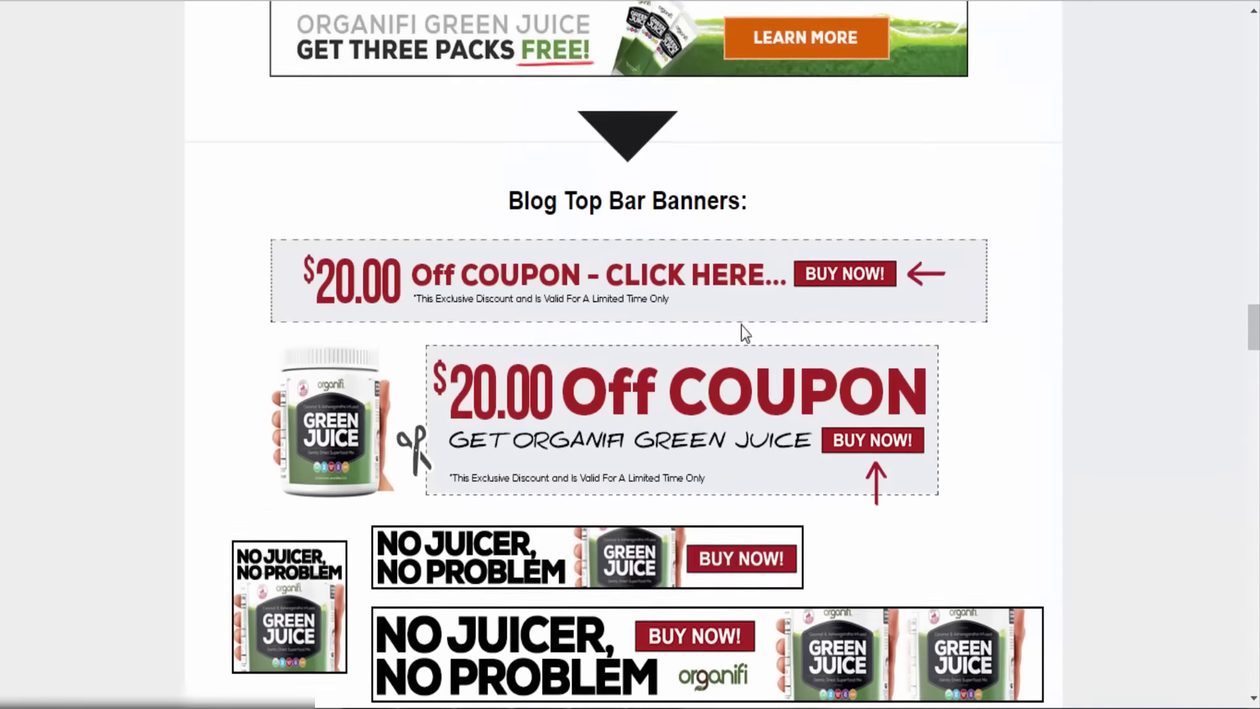
pyautogui.scroll(8, 688, 309)
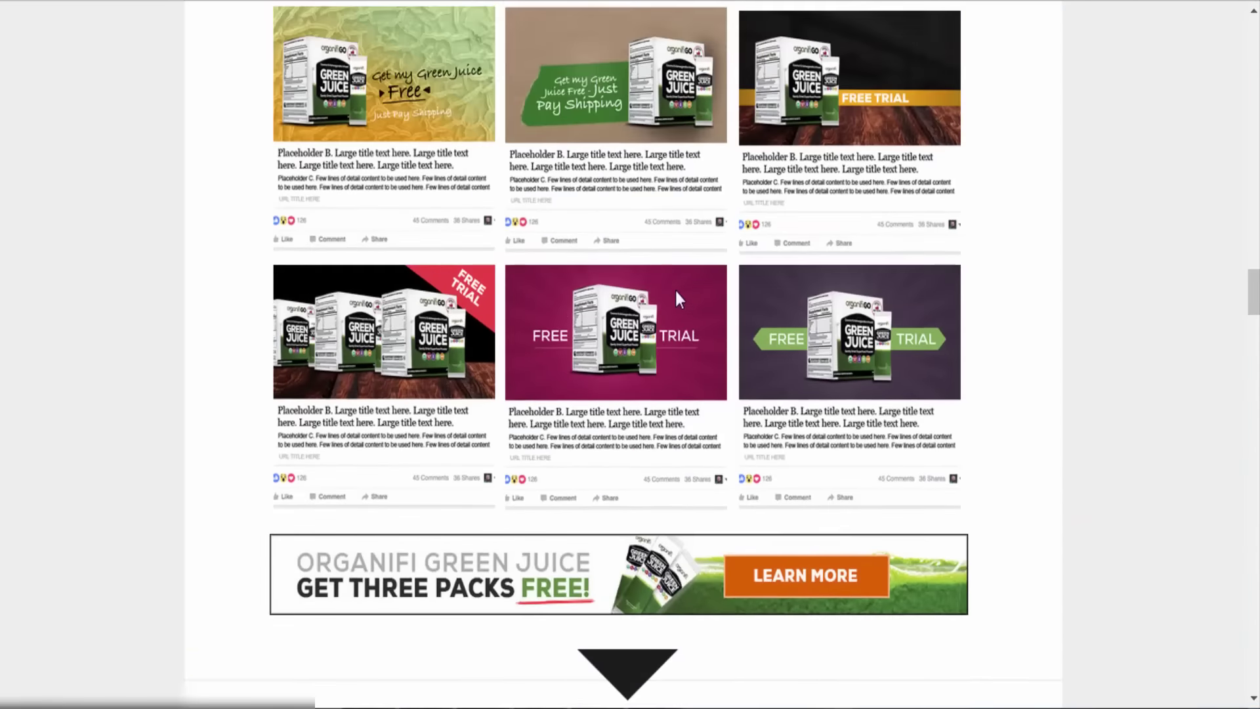
pyautogui.scroll(2, 687, 288)
# Step: Examine the blog top bar banners, including the small "No Juicer, No Problem" image, as candidates for the ad photo
pyautogui.scroll(-6, 641, 398)
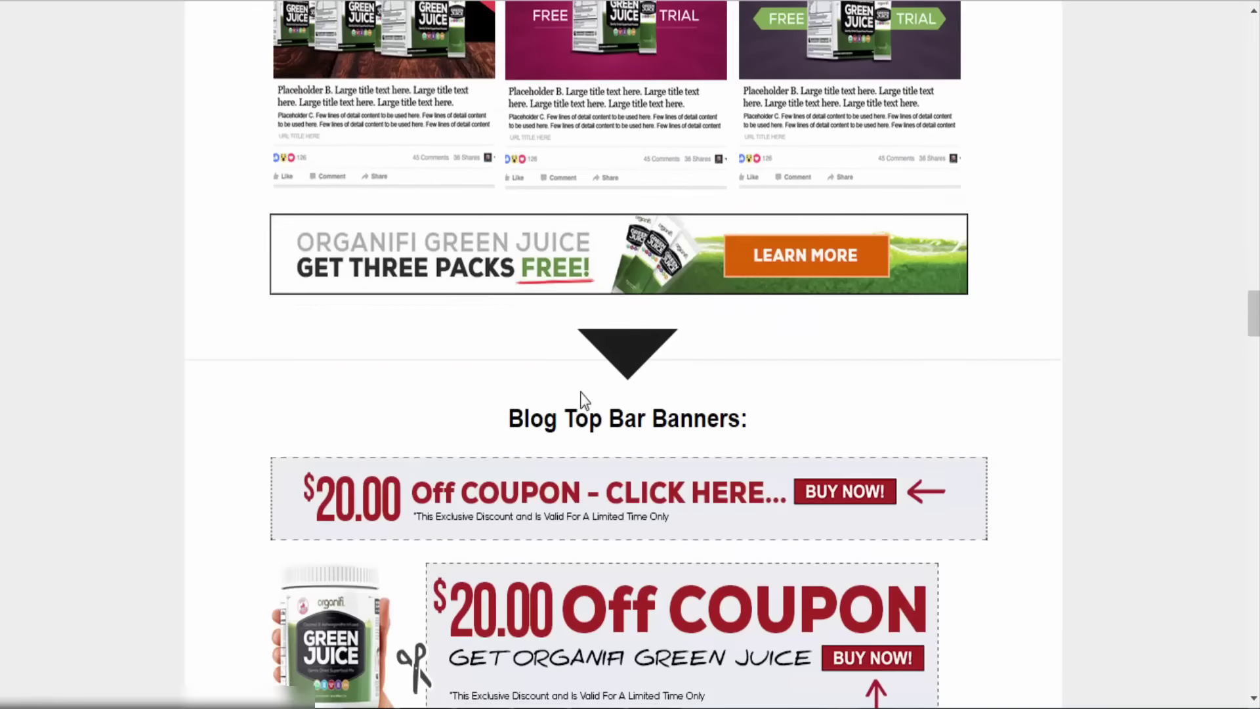
pyautogui.scroll(-3, 641, 355)
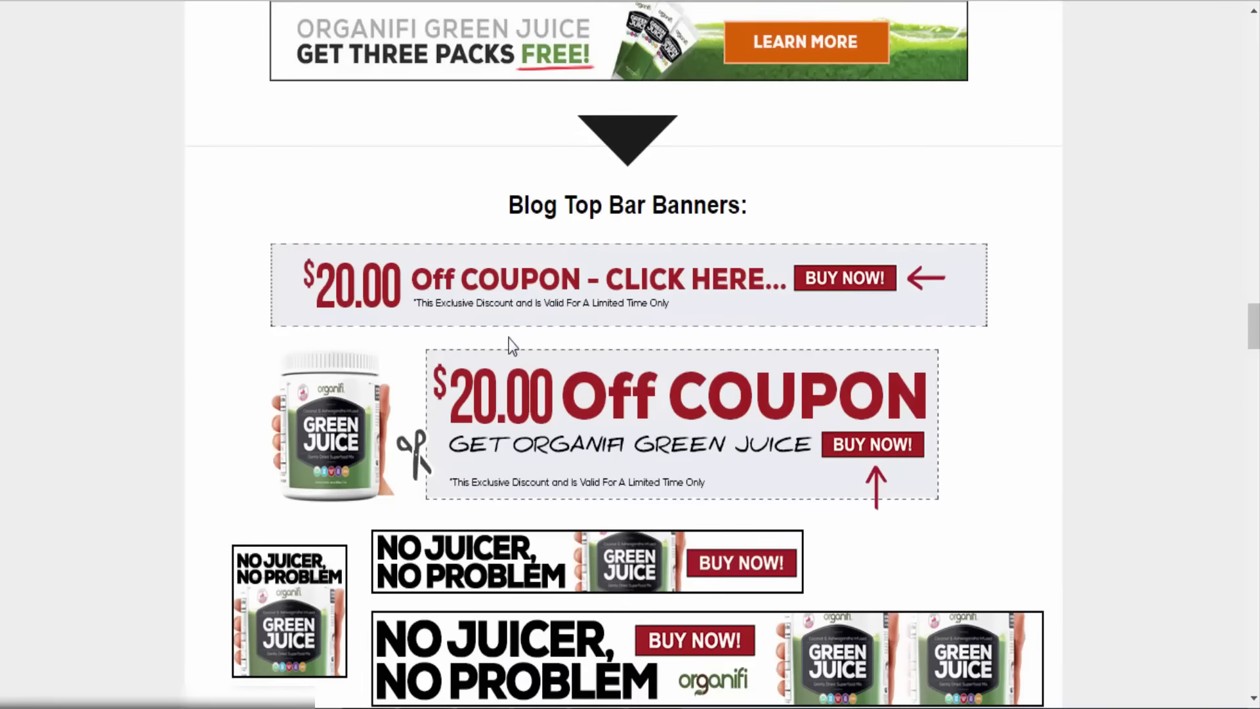
pyautogui.scroll(-5, 391, 349)
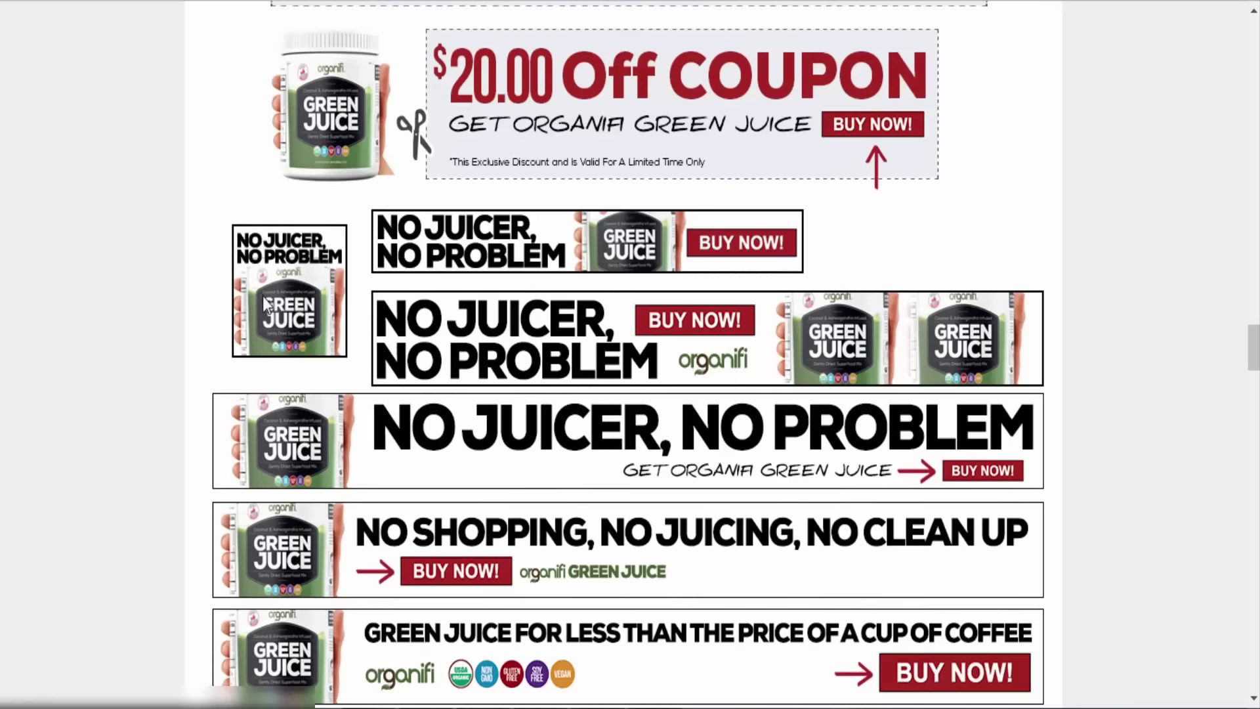
pyautogui.moveTo(261, 300); pyautogui.dragTo(289, 308)
pyautogui.moveTo(287, 244); pyautogui.dragTo(386, 183)
pyautogui.scroll(-5, 490, 291)
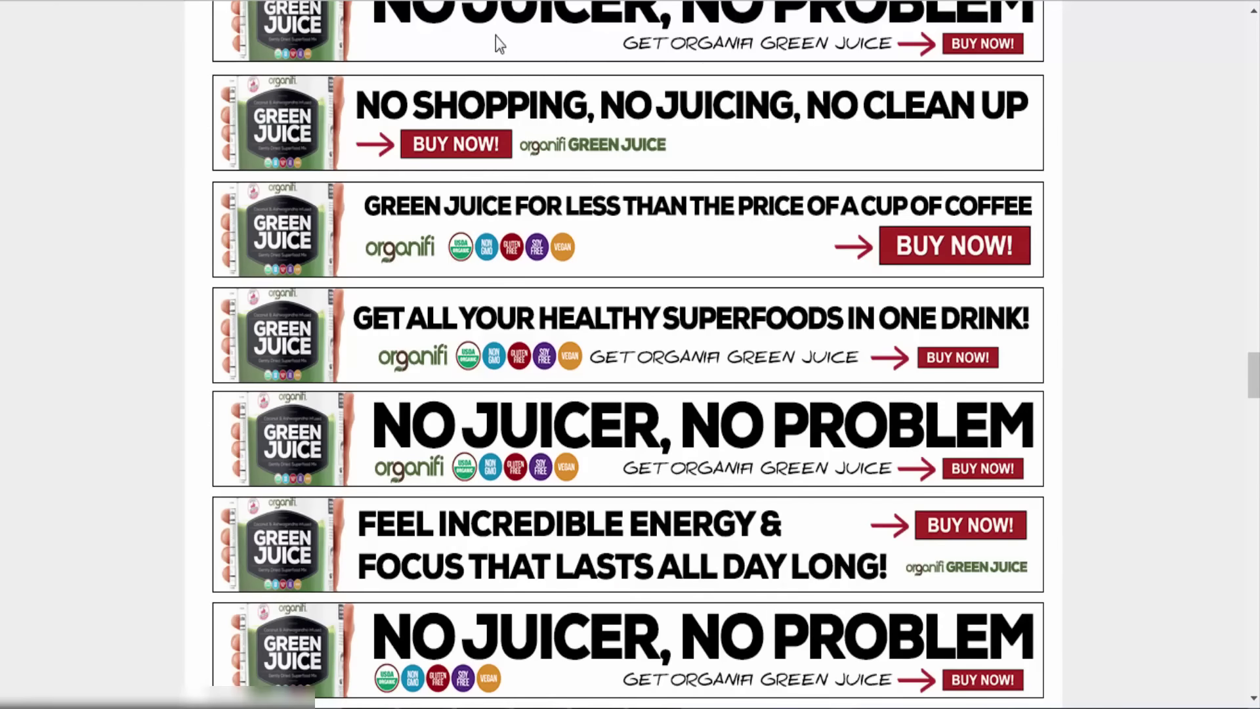
pyautogui.rightClick(27, 2)
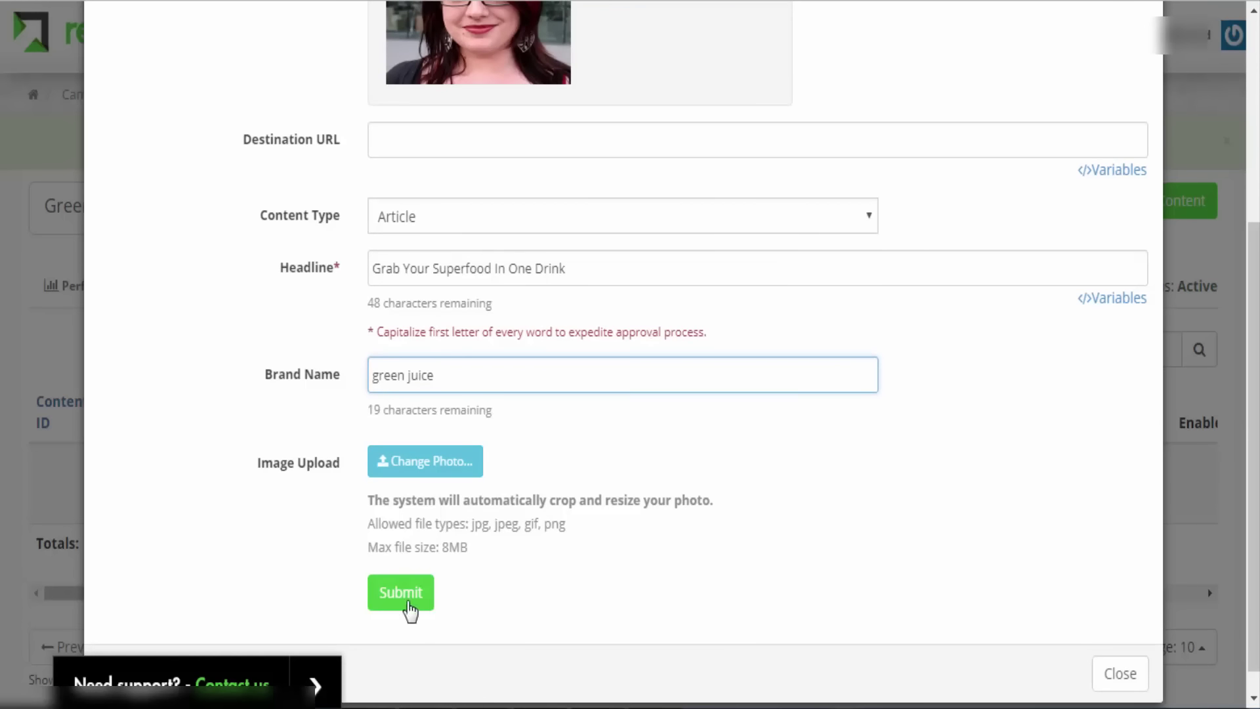
# Step: Review the Add Content preview and inspect the weekly clicks of the health_and_fitness target on the Green Juice targeting page
pyautogui.scroll(5, 1012, 599)
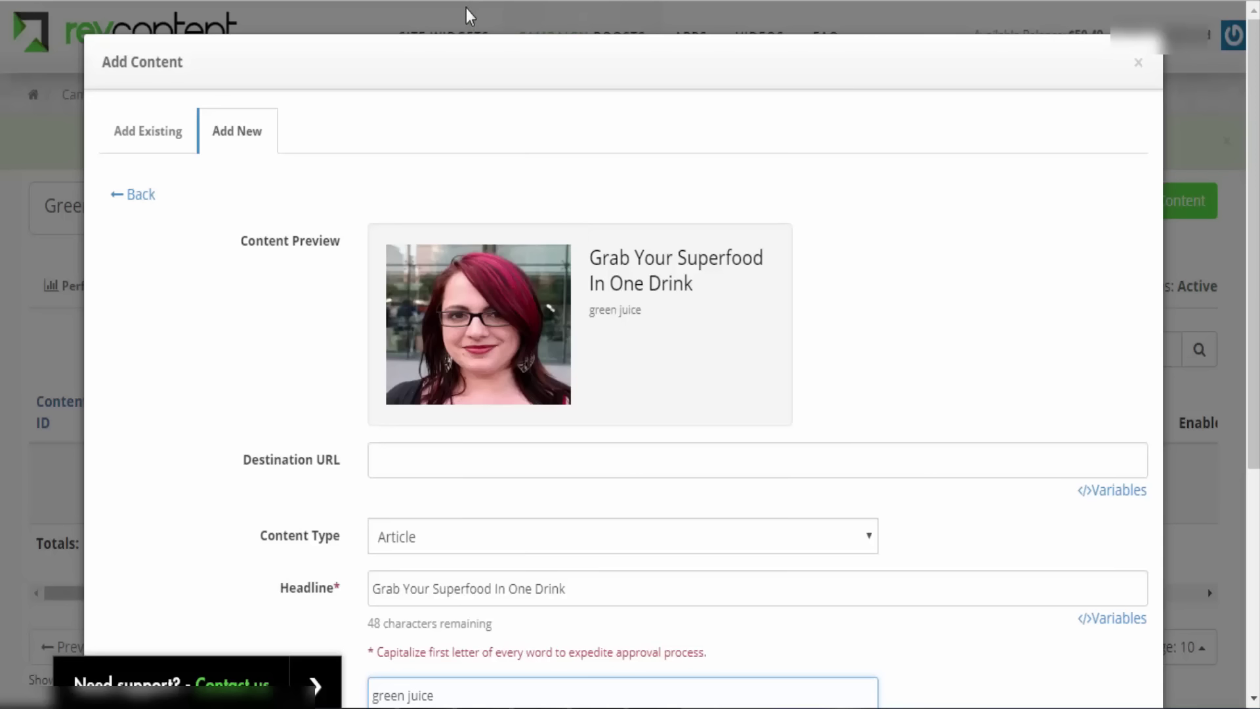
pyautogui.click(524, 41)
pyautogui.click(534, 37)
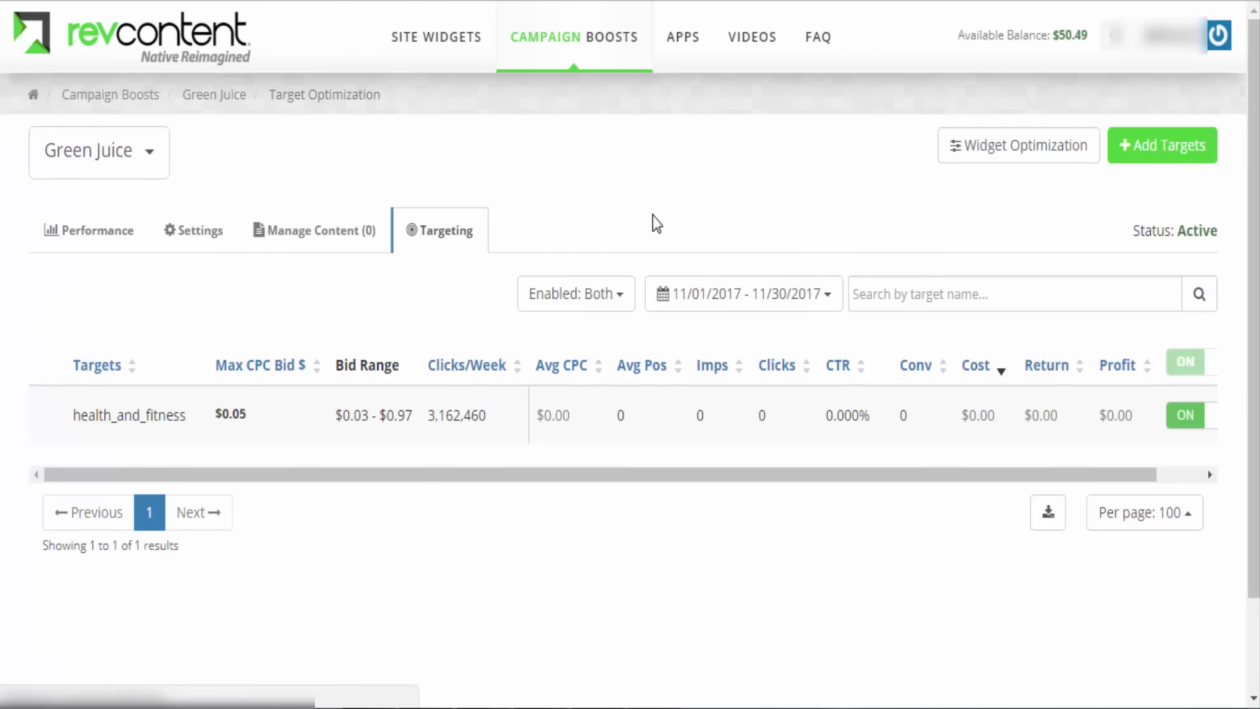
pyautogui.scroll(-1, 647, 240)
pyautogui.scroll(-1, 645, 241)
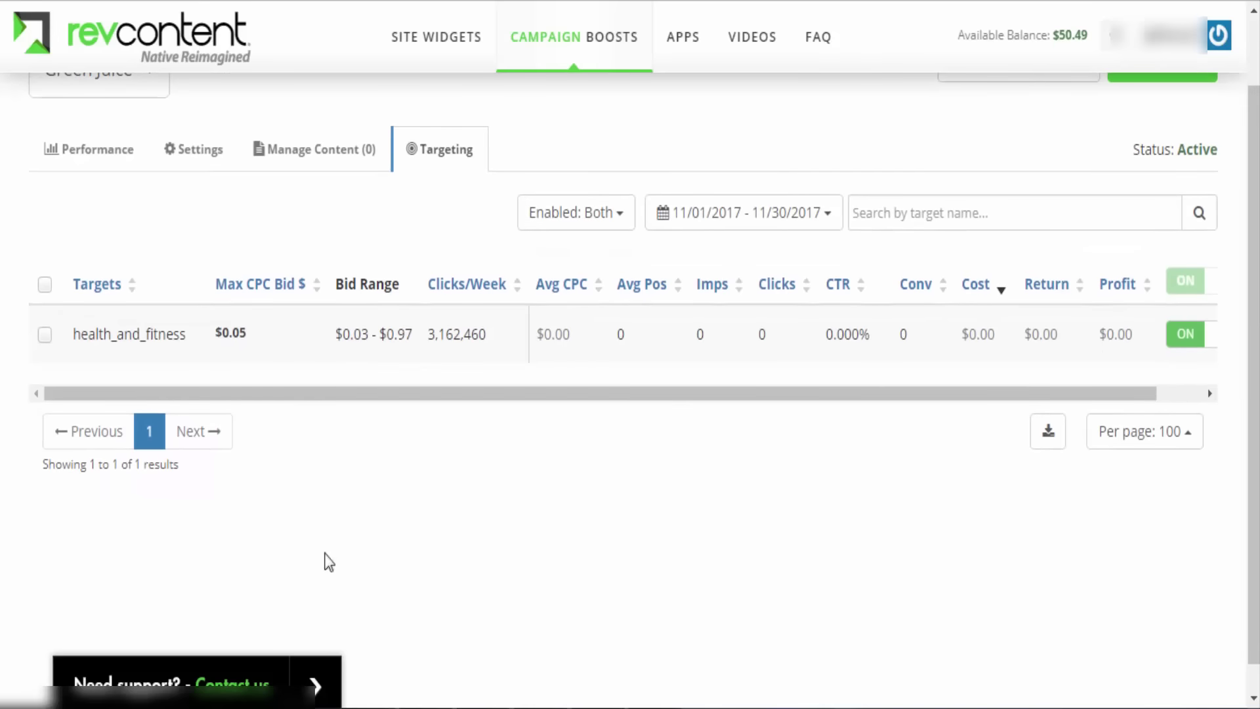
pyautogui.moveTo(429, 338)
pyautogui.mouseDown()
pyautogui.moveTo(485, 336)
pyautogui.moveTo(432, 337)
pyautogui.mouseUp()
pyautogui.click(485, 336)
pyautogui.click(429, 336)
pyautogui.moveTo(488, 338); pyautogui.dragTo(438, 340)
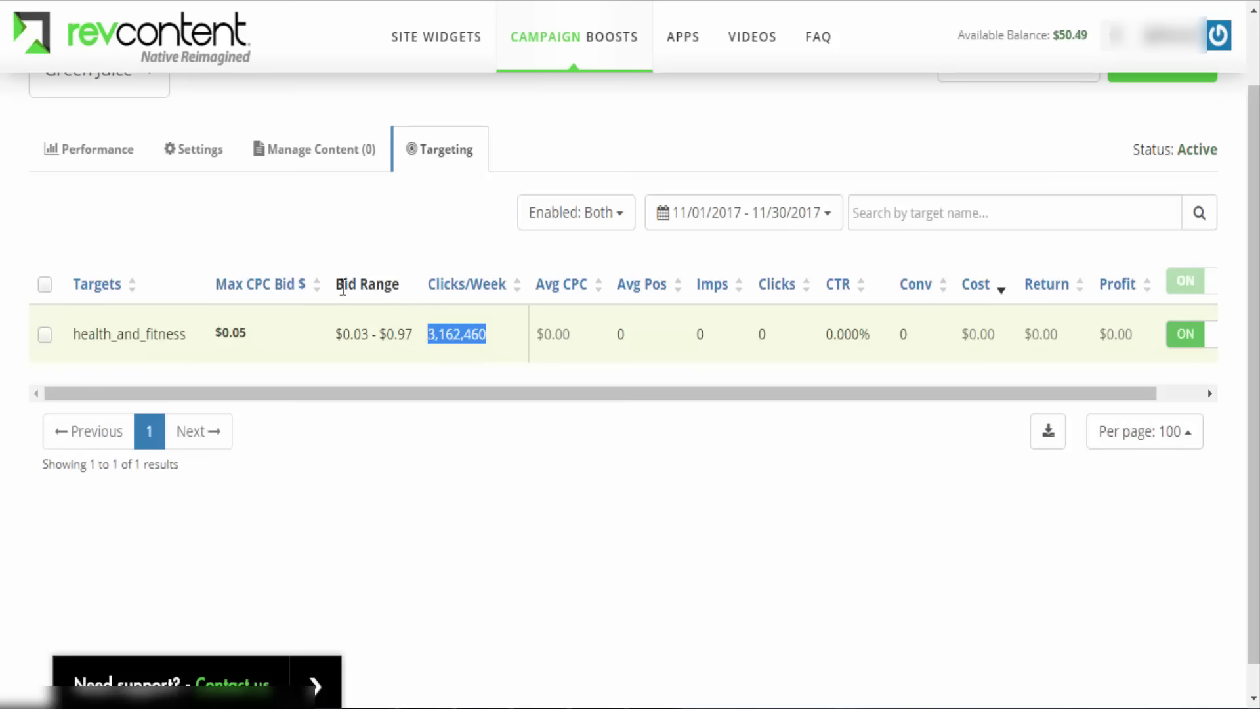
# Step: Compare the bid range of the health_and_fitness target with its maximum CPC bid
pyautogui.moveTo(335, 285); pyautogui.dragTo(395, 284)
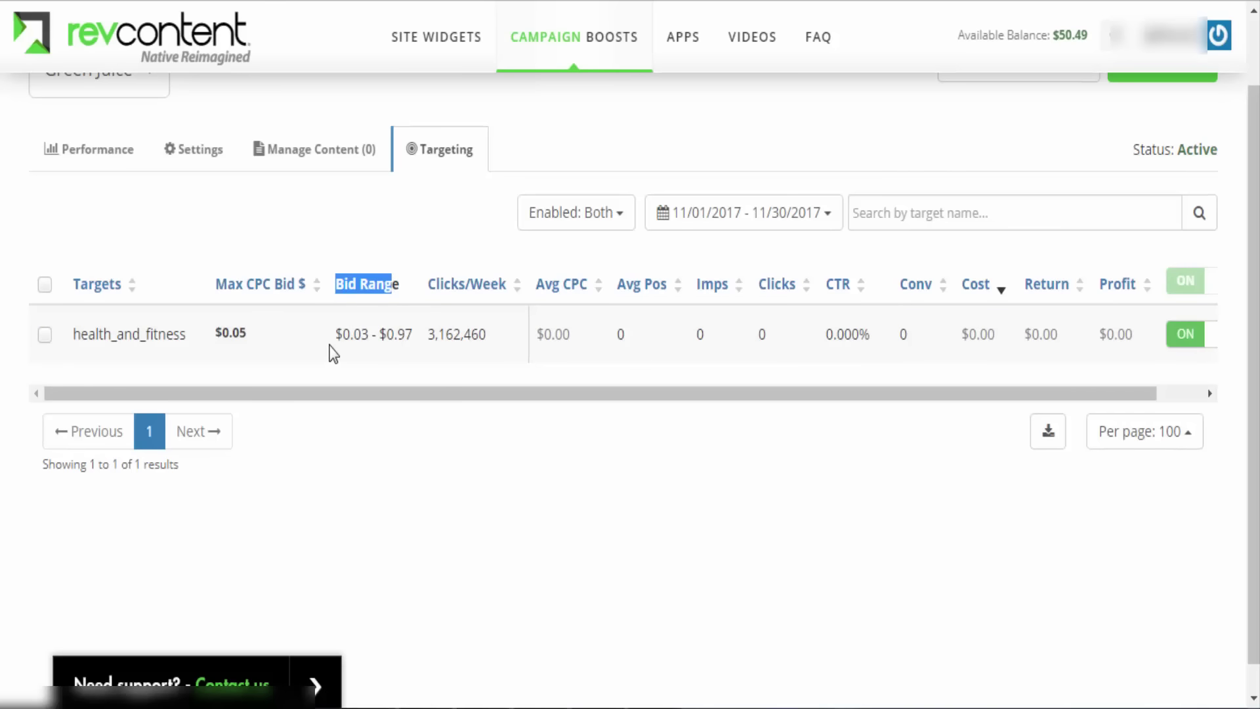
pyautogui.moveTo(336, 348)
pyautogui.mouseDown()
pyautogui.moveTo(411, 340)
pyautogui.moveTo(420, 353)
pyautogui.moveTo(399, 335)
pyautogui.moveTo(336, 340)
pyautogui.mouseUp()
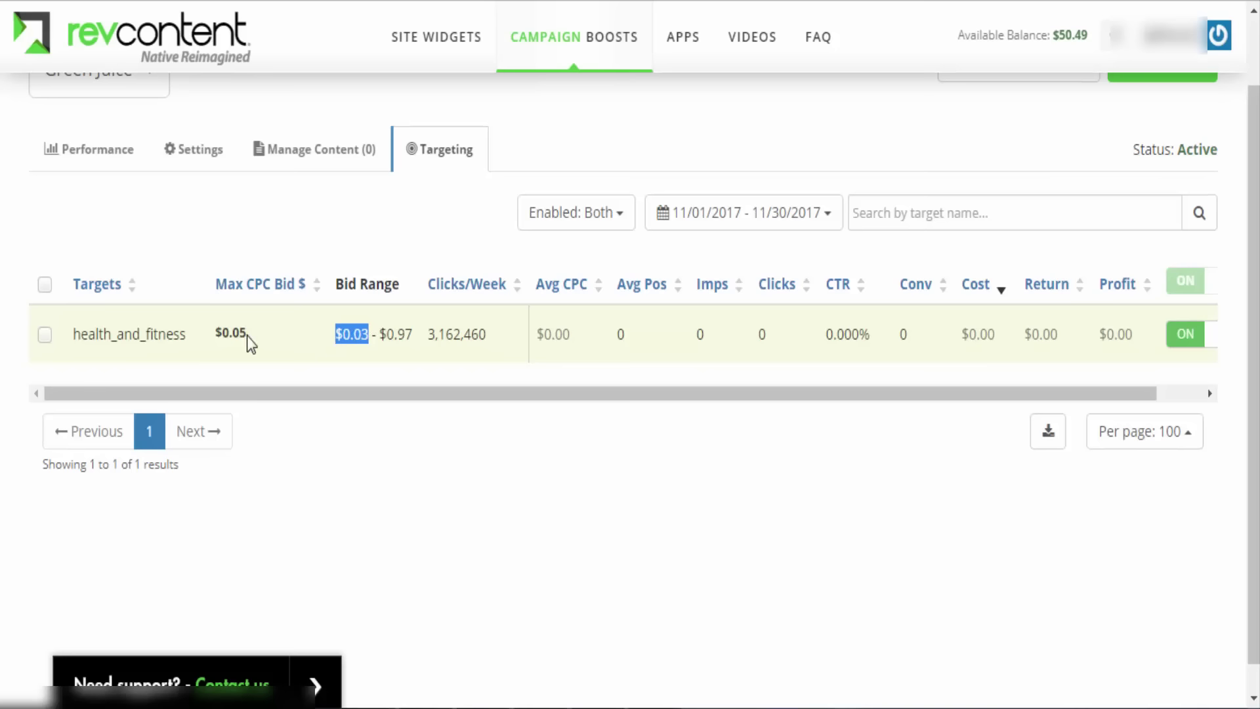
pyautogui.moveTo(245, 334); pyautogui.dragTo(235, 332)
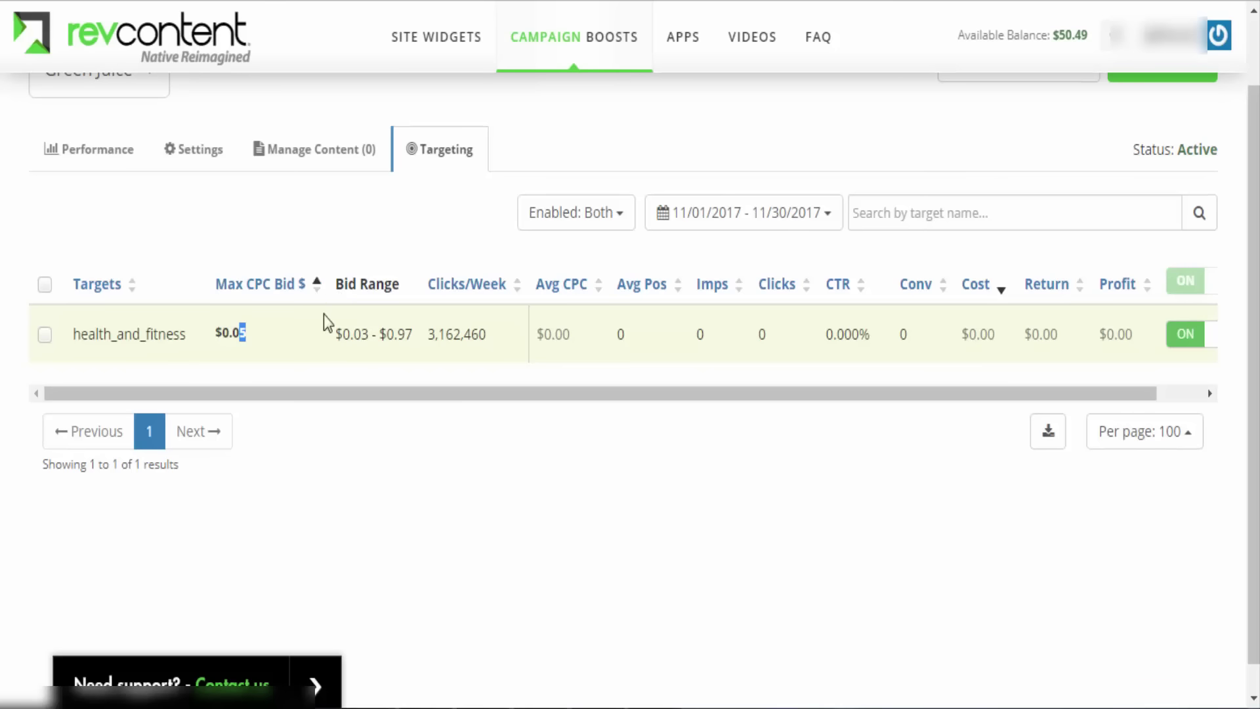
pyautogui.click(364, 350)
# Step: Switch to the affiliate marketplace and look over the Organifi offer and the other Health & Fitness offers
pyautogui.scroll(1, 801, 447)
pyautogui.scroll(3, 801, 447)
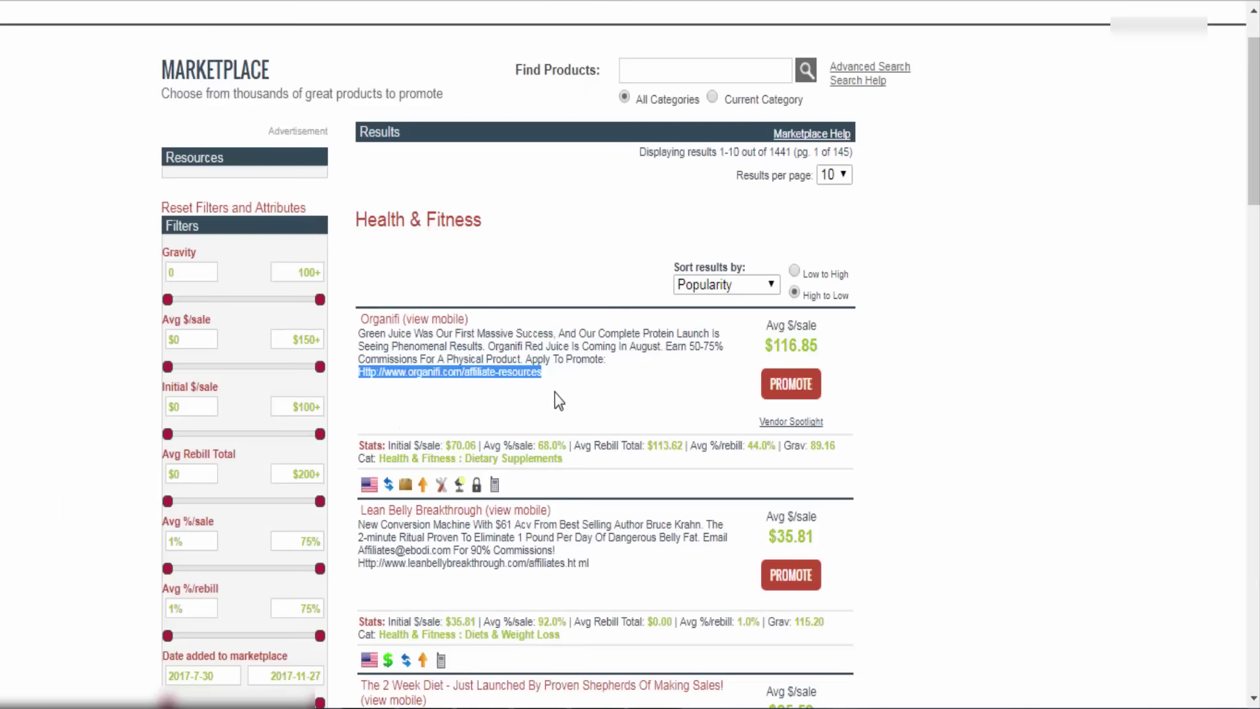
pyautogui.click(554, 393)
pyautogui.scroll(-3, 543, 380)
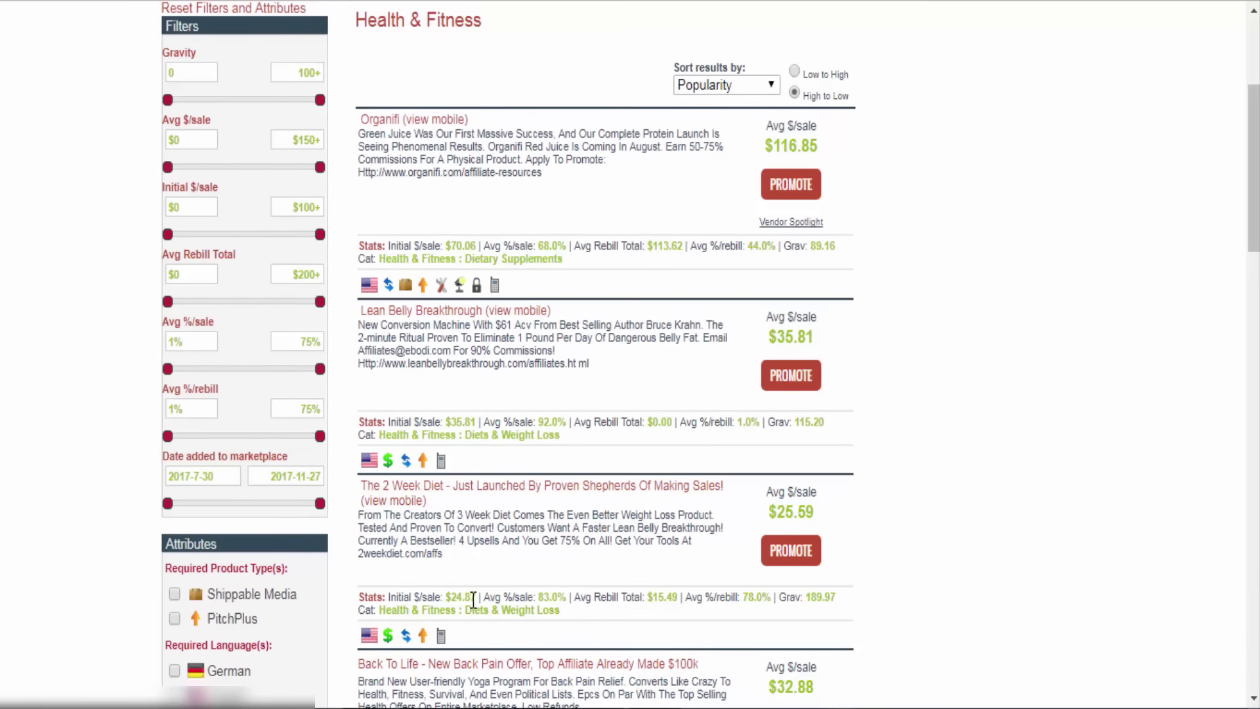
# Step: Visit the 2 Week Diet affiliate page given in its marketplace listing and open the tools area for existing affiliates
pyautogui.moveTo(392, 567); pyautogui.dragTo(528, 441)
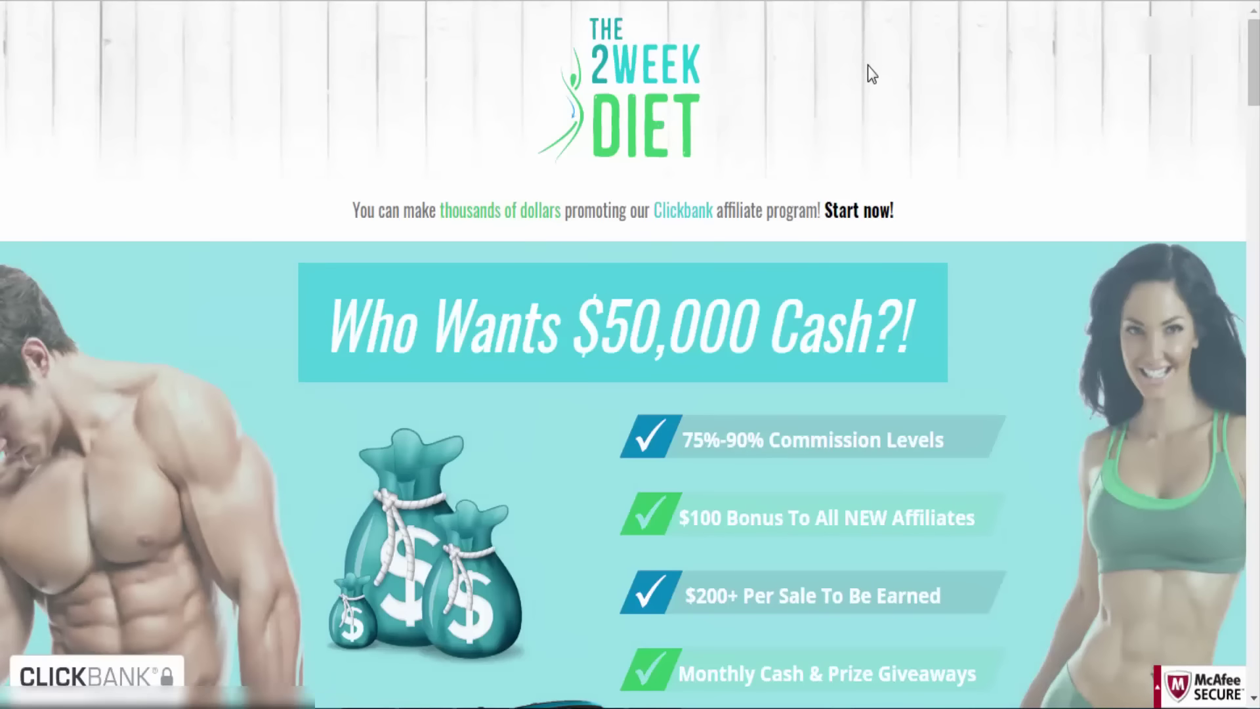
pyautogui.scroll(-5, 879, 348)
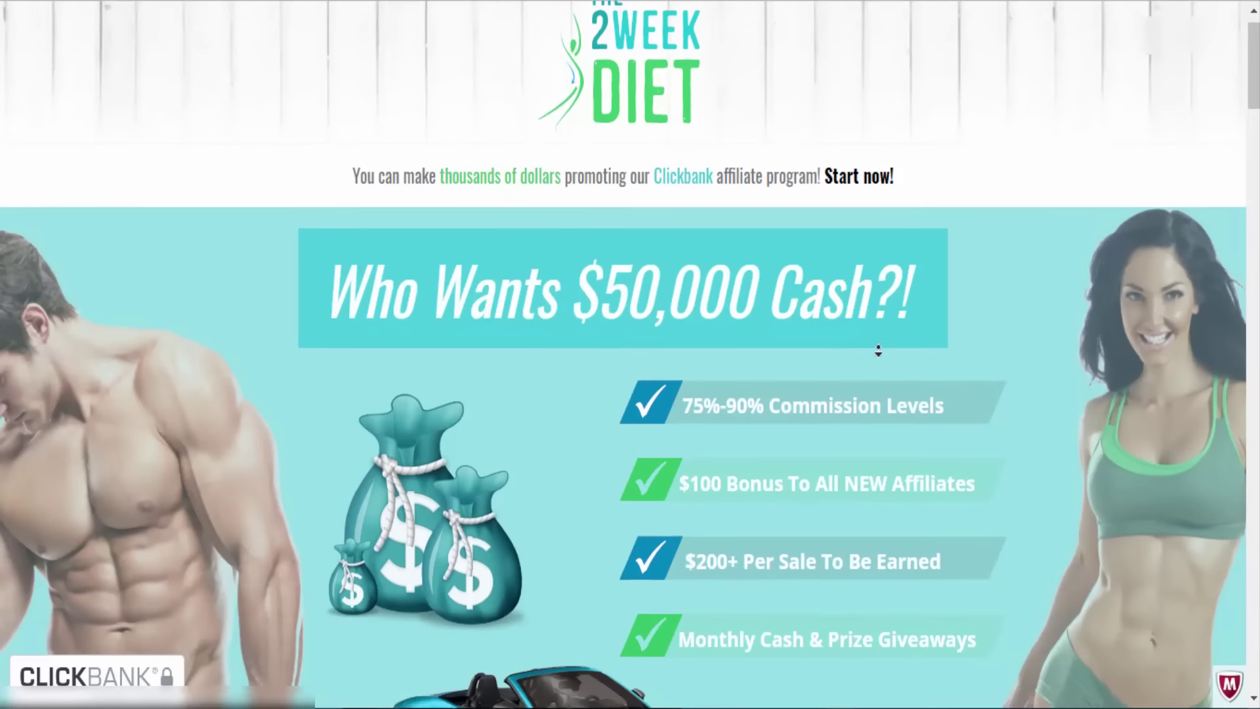
pyautogui.scroll(-8, 881, 340)
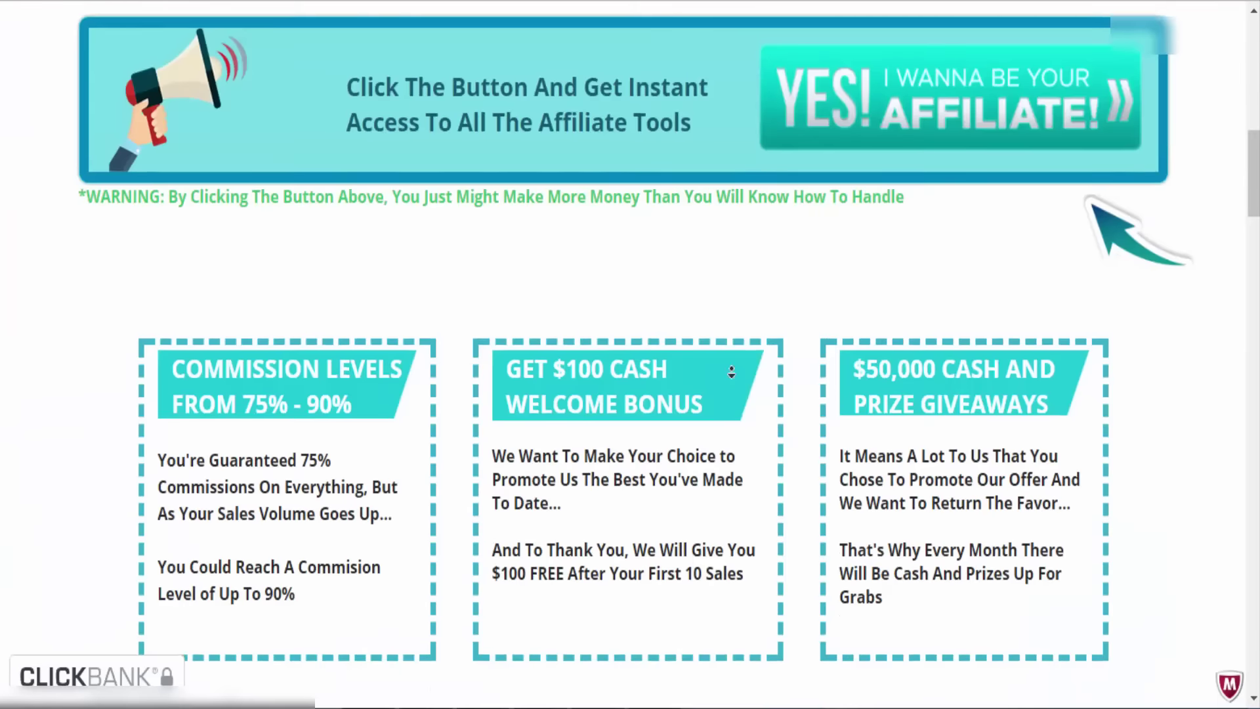
pyautogui.scroll(-7, 743, 377)
pyautogui.scroll(-20, 743, 377)
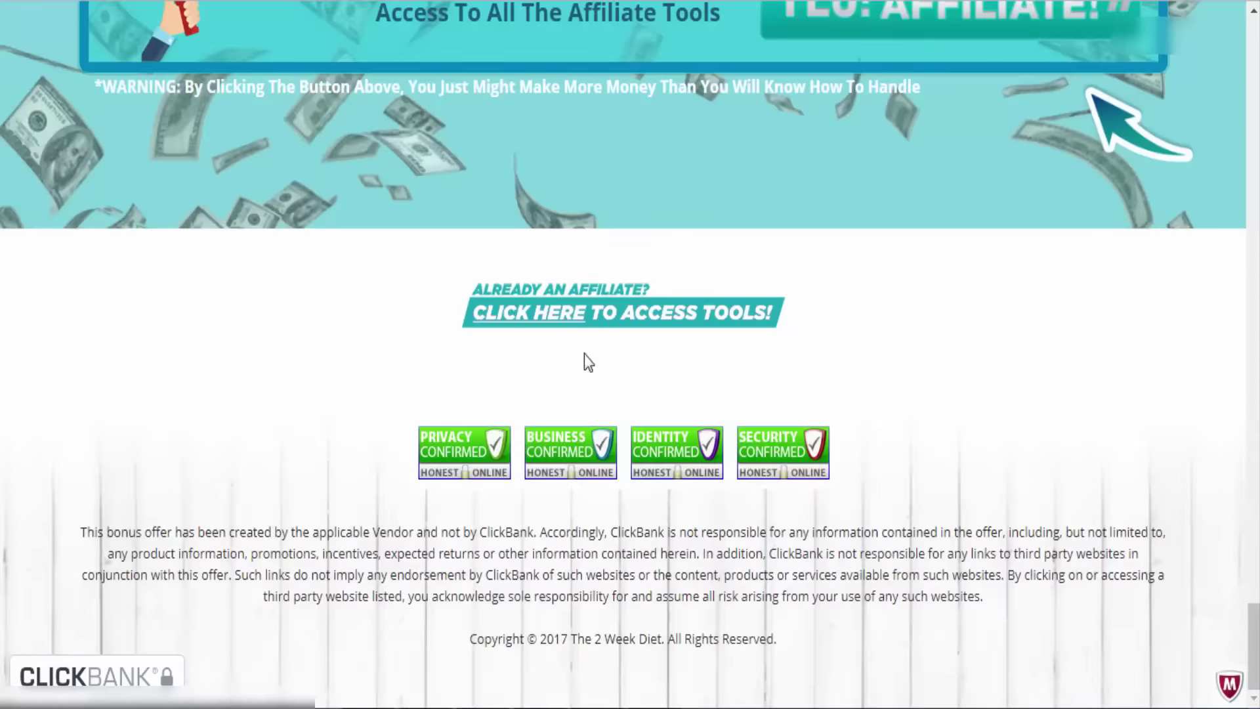
pyautogui.click(573, 316)
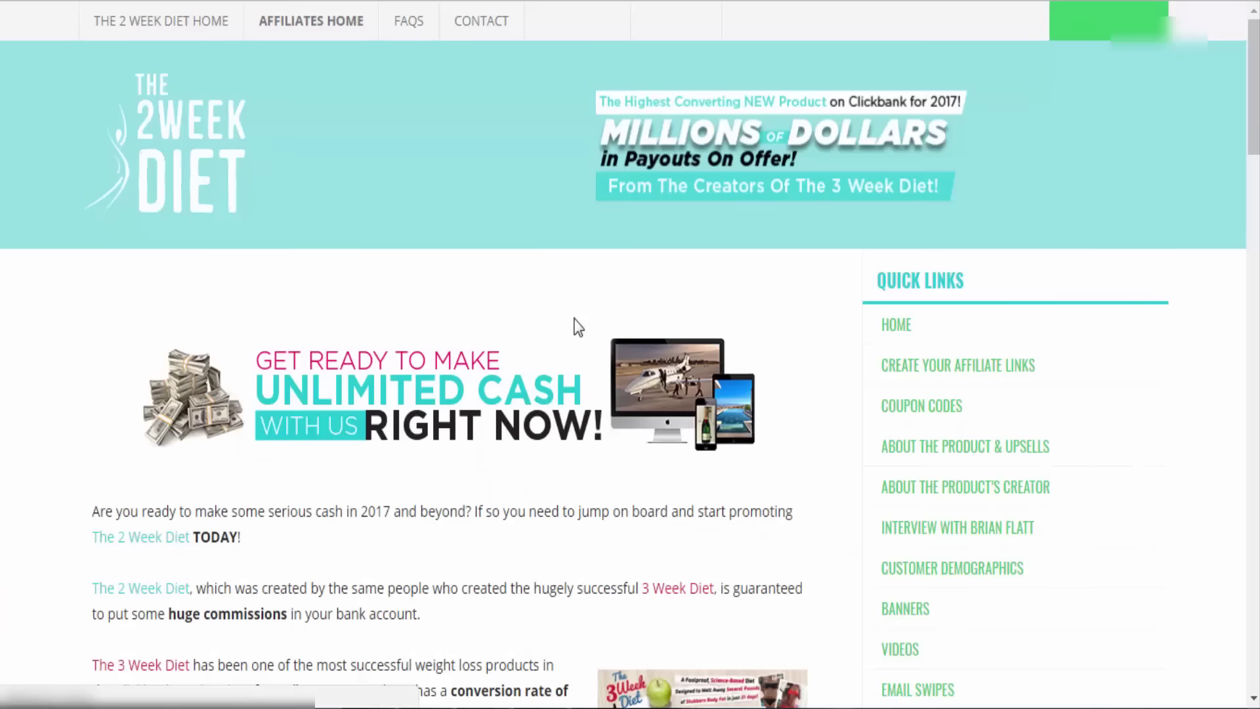
# Step: Look over the 2 Week Diet affiliates home page, including its product pitch, market information and list of affiliate resources
pyautogui.scroll(-6, 734, 259)
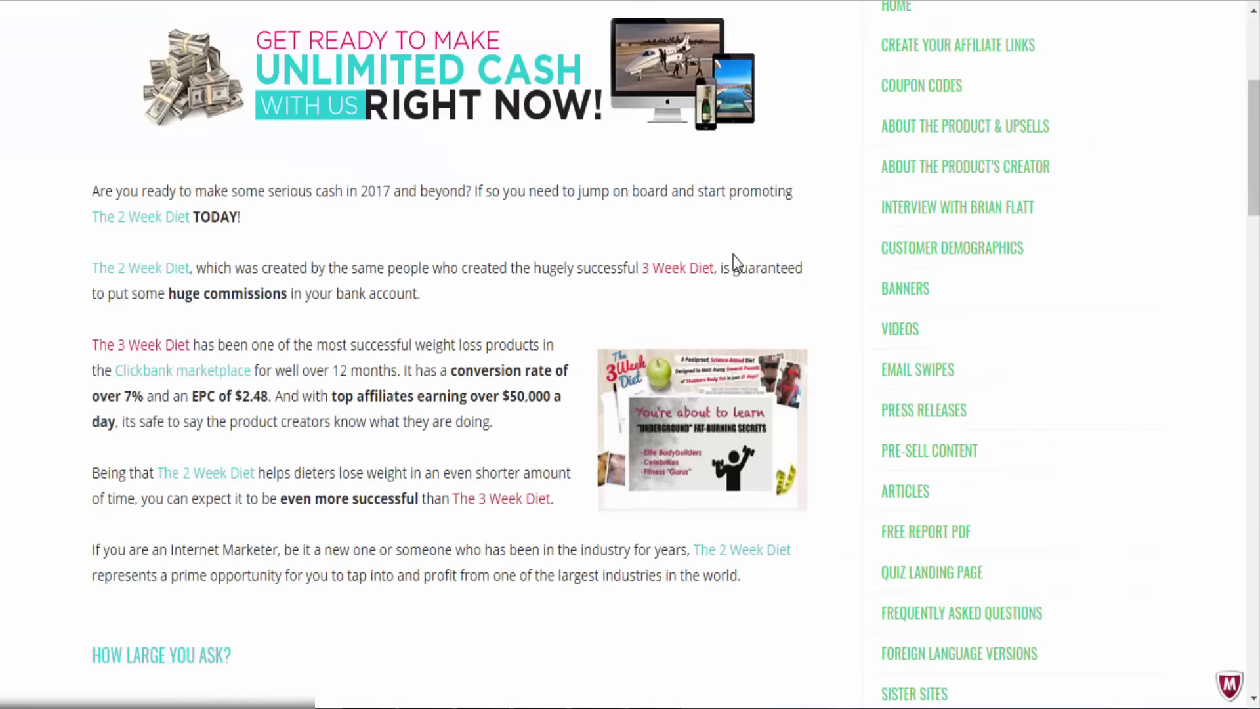
pyautogui.scroll(-3, 734, 261)
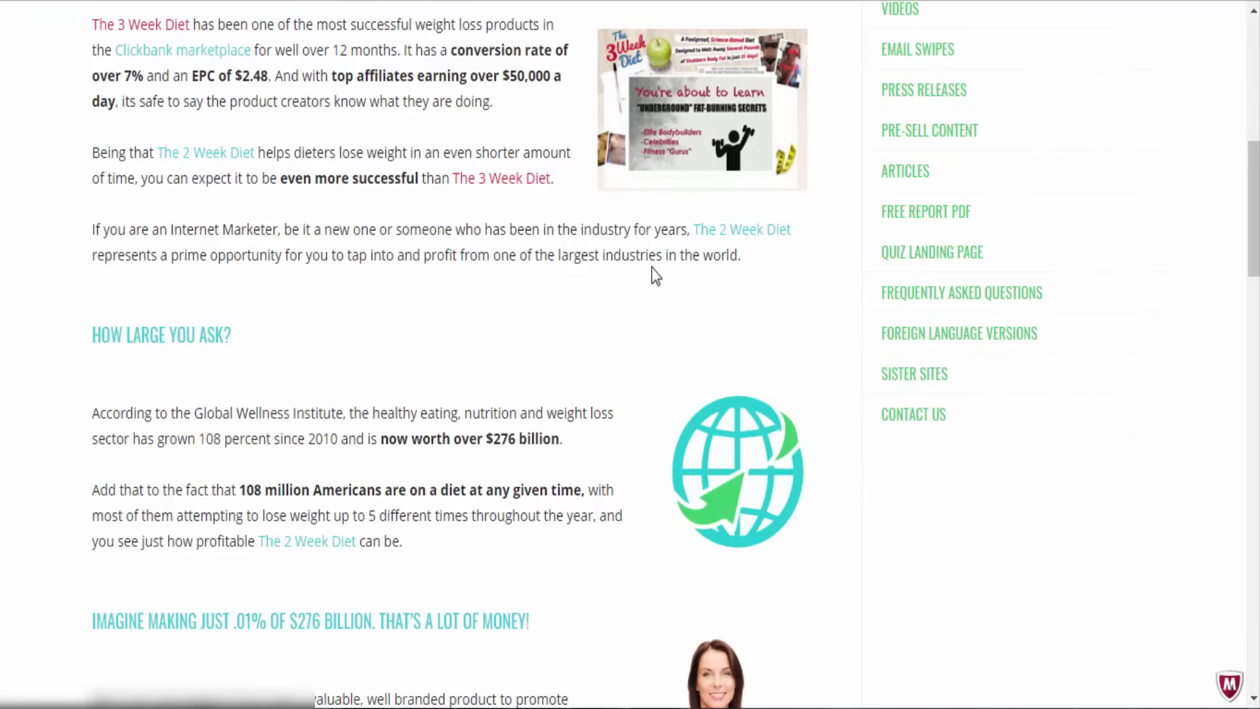
pyautogui.scroll(1, 594, 256)
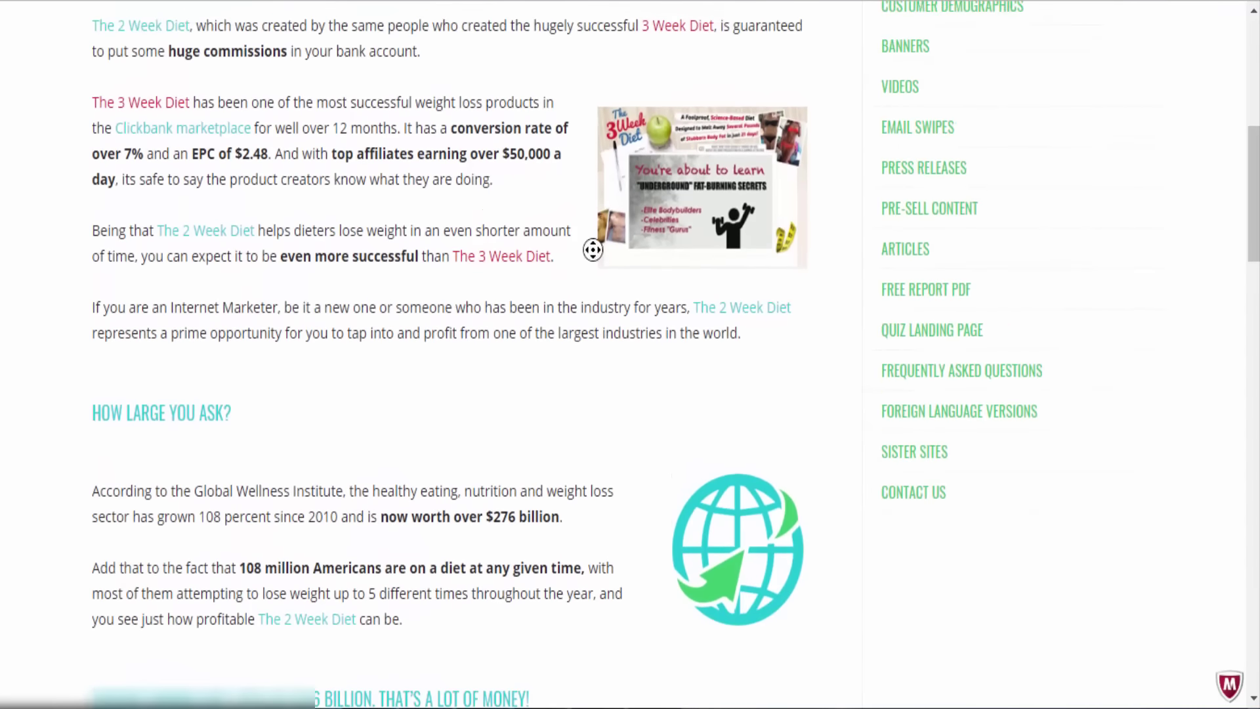
pyautogui.scroll(-1, 891, 281)
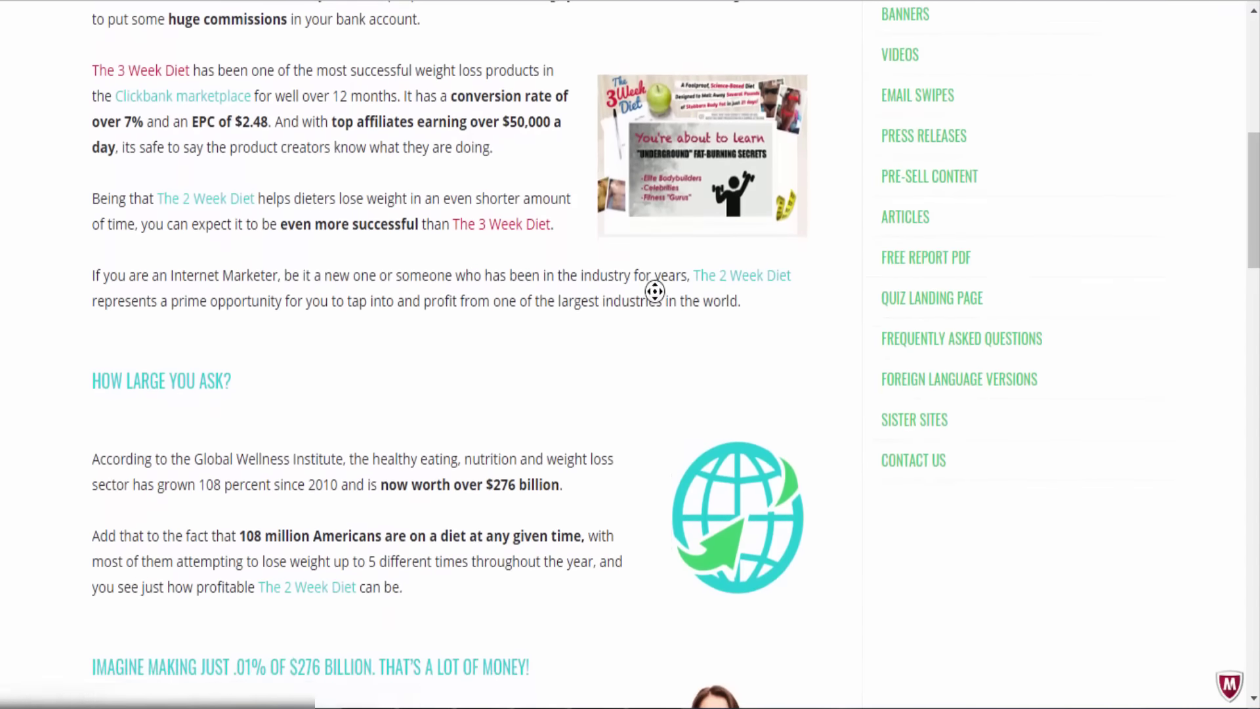
pyautogui.scroll(-12, 655, 287)
pyautogui.scroll(-15, 562, 405)
pyautogui.scroll(20, 630, 352)
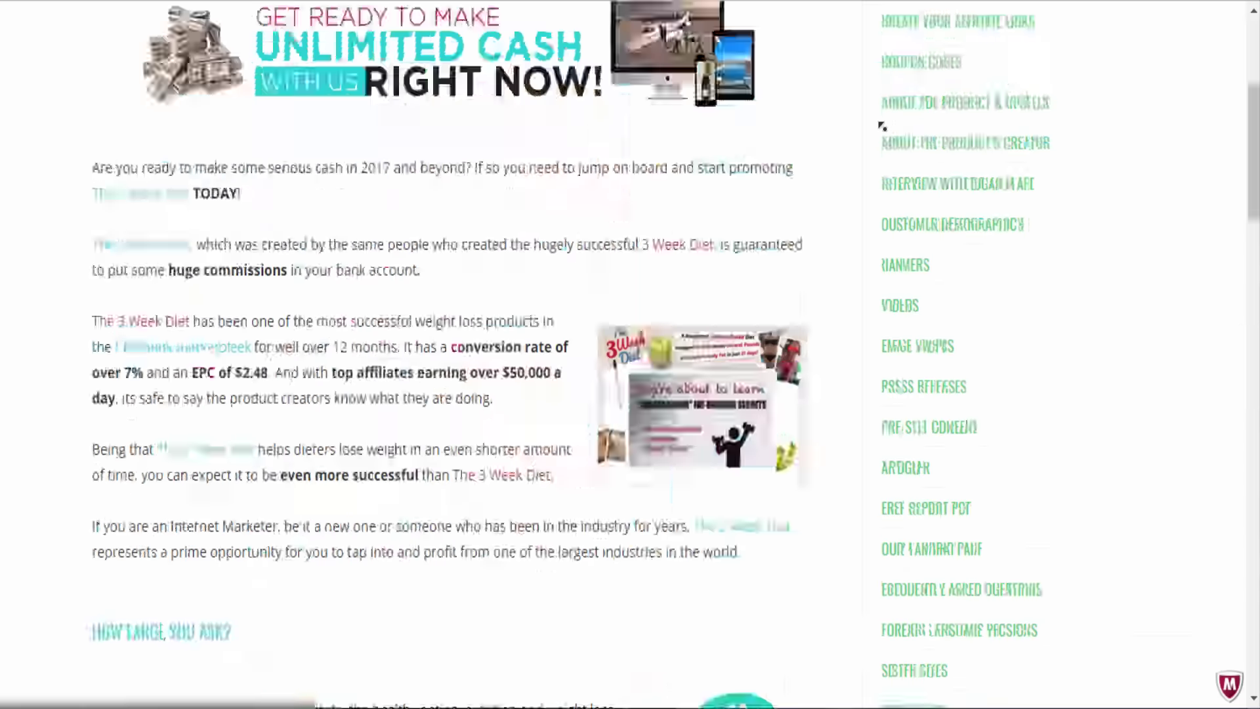
# Step: Open the 2 Week Diet banners page and examine the available banner sizes and images
pyautogui.scroll(-3, 983, 336)
pyautogui.click(922, 395)
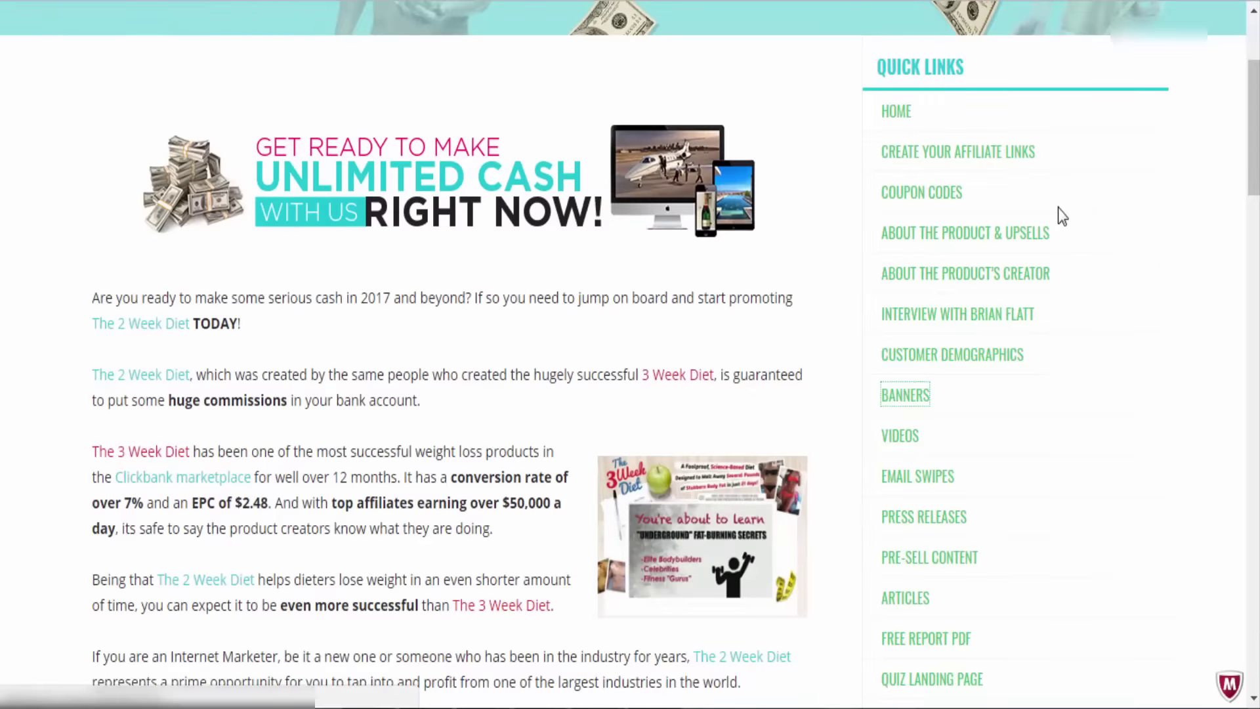
pyautogui.scroll(-10, 872, 352)
pyautogui.scroll(-3, 872, 355)
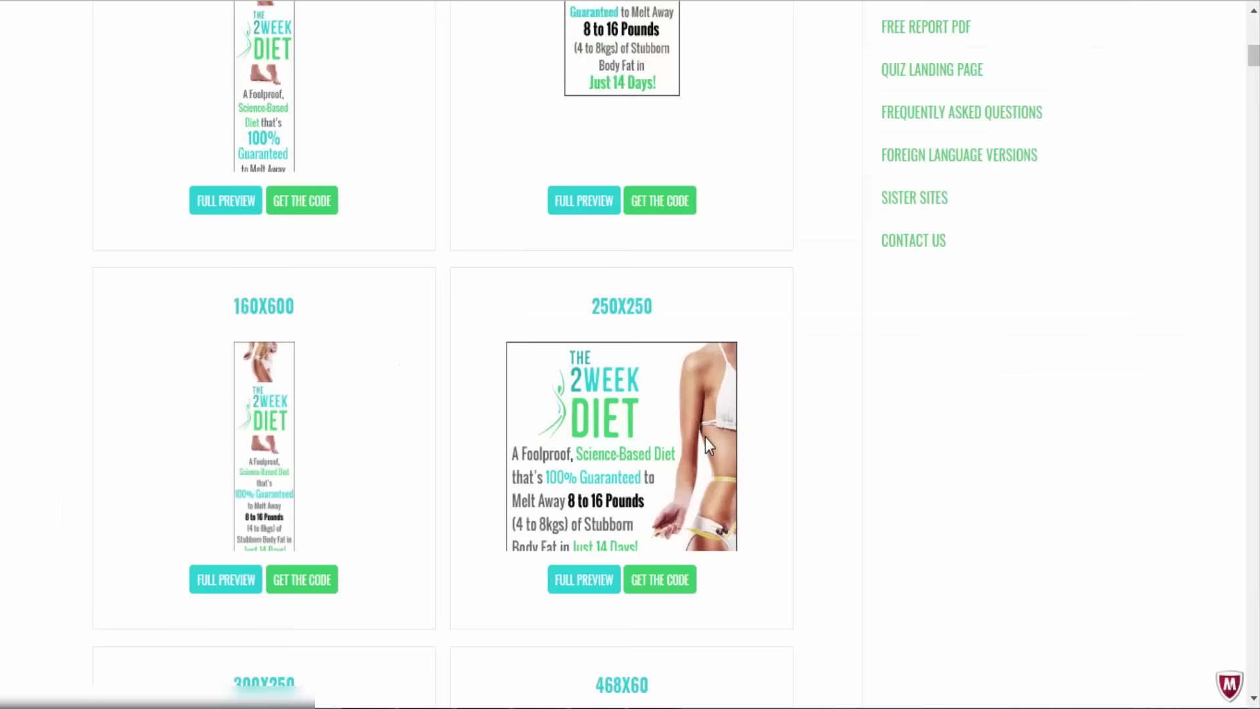
pyautogui.scroll(5, 974, 397)
pyautogui.scroll(1, 967, 393)
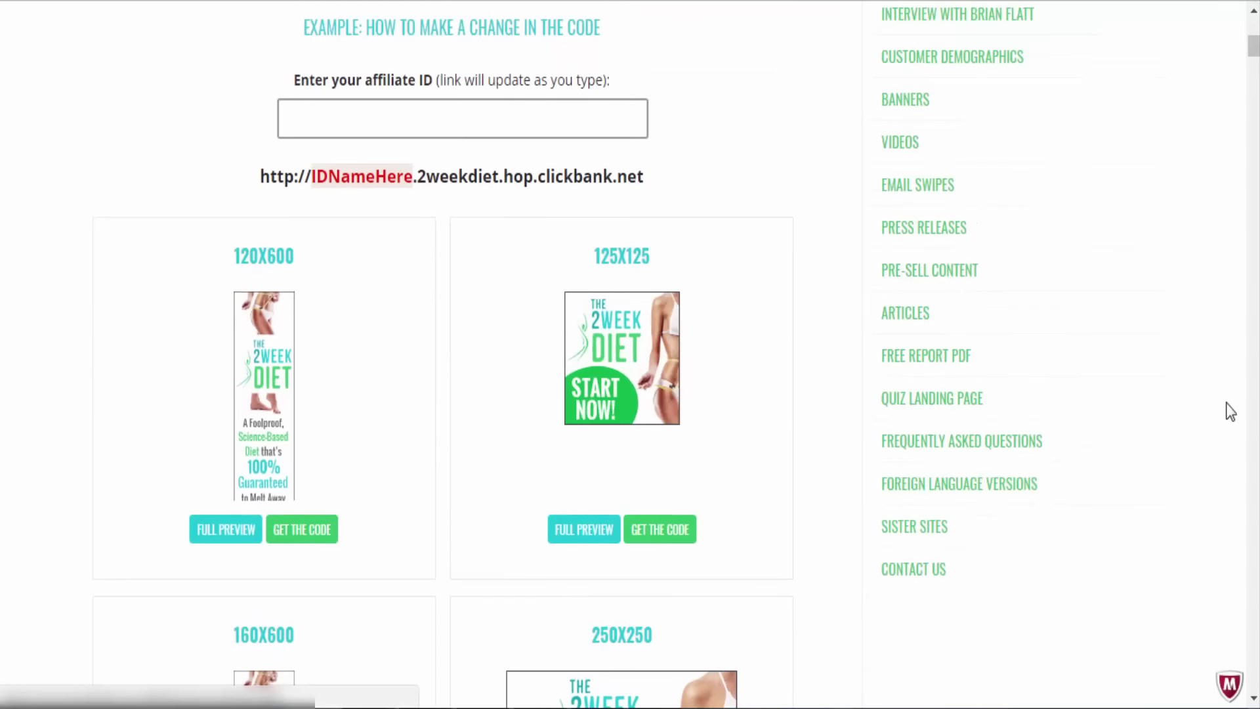
# Step: Open the Free Report PDF resource and examine its usage instructions and the free download offer
pyautogui.click(956, 367)
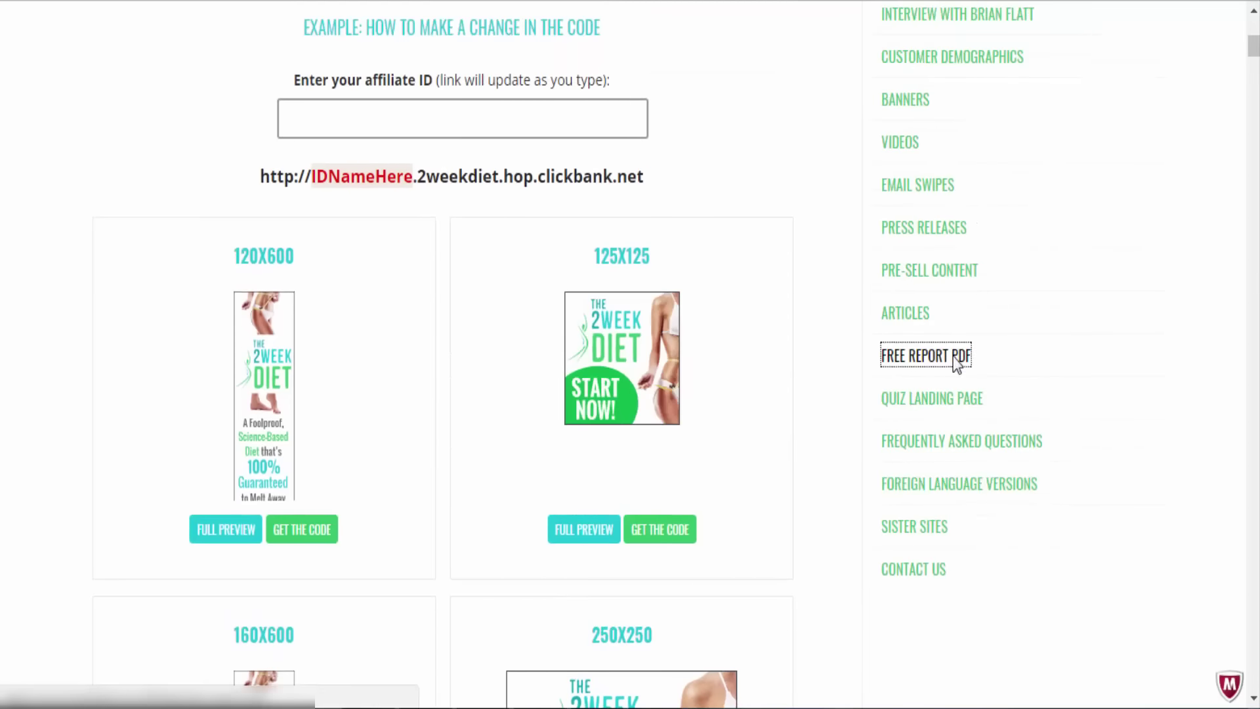
pyautogui.scroll(-10, 577, 374)
pyautogui.scroll(5, 543, 314)
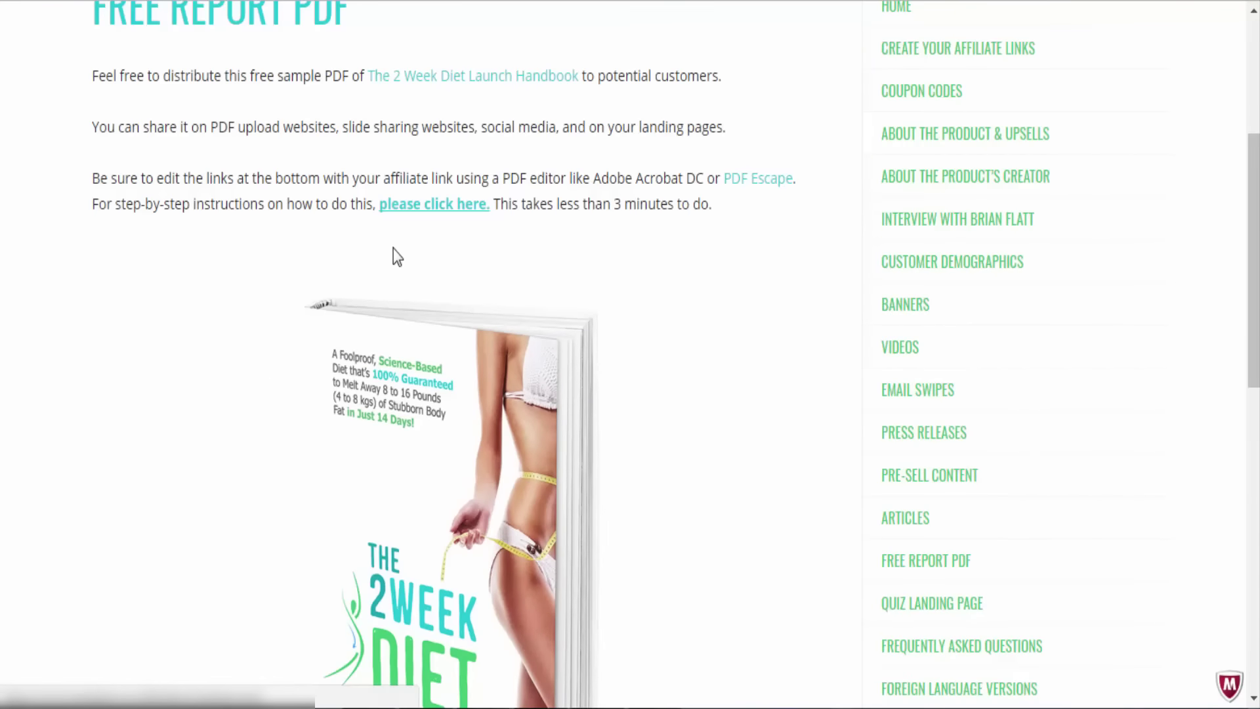
pyautogui.scroll(-4, 506, 303)
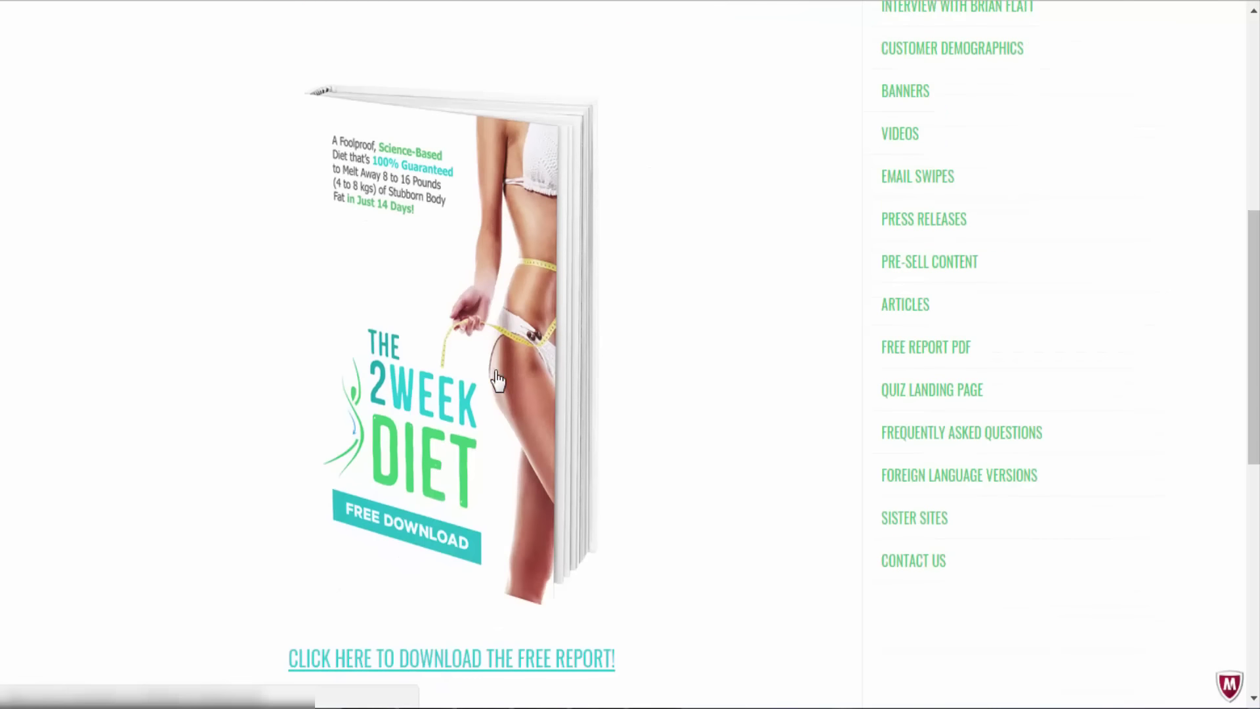